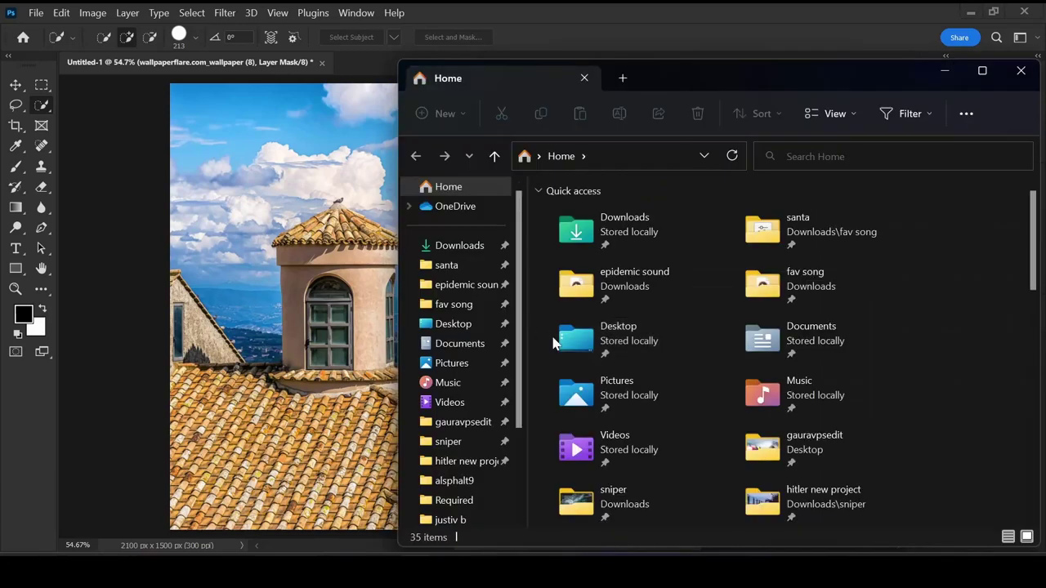
# Step: Place the black-suited figure image from Downloads, mask it with Select Subject, and hide it
pyautogui.click(460, 243)
pyautogui.scroll(-5, 690, 339)
pyautogui.moveTo(653, 237); pyautogui.dragTo(364, 43)
pyautogui.press('Return')
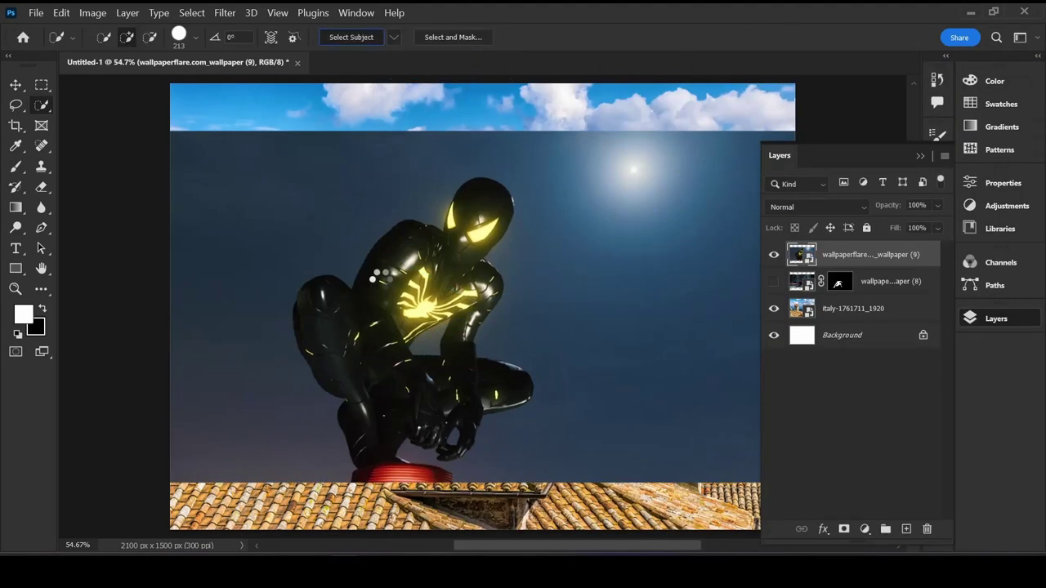
pyautogui.click(351, 36)
pyautogui.click(844, 528)
pyautogui.click(774, 254)
# Step: Place the R2-D2 image, mask away its grey background, and move it over the roof
pyautogui.moveTo(572, 270); pyautogui.dragTo(409, 245)
pyautogui.press('Return')
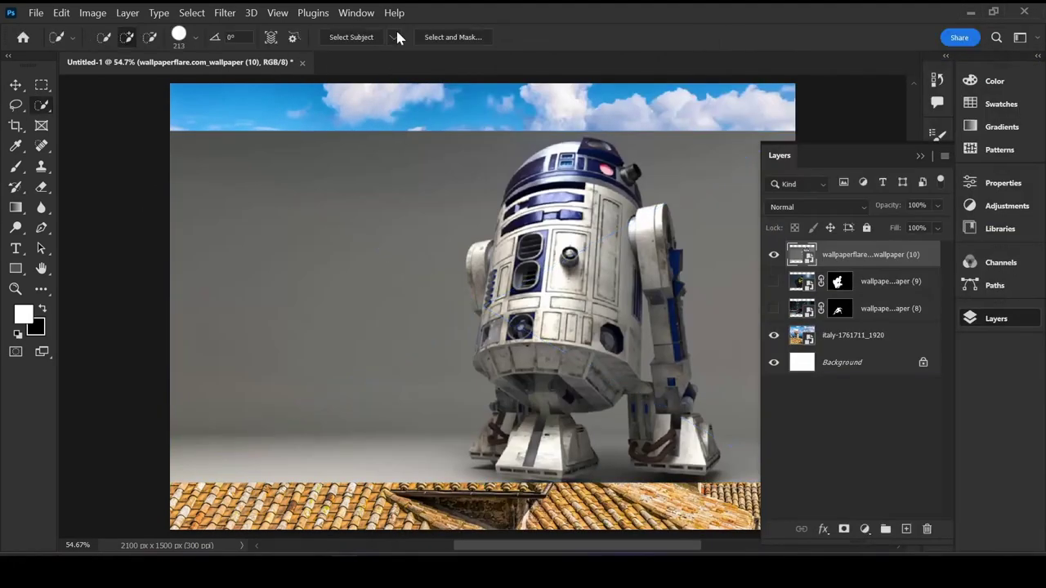
pyautogui.click(843, 528)
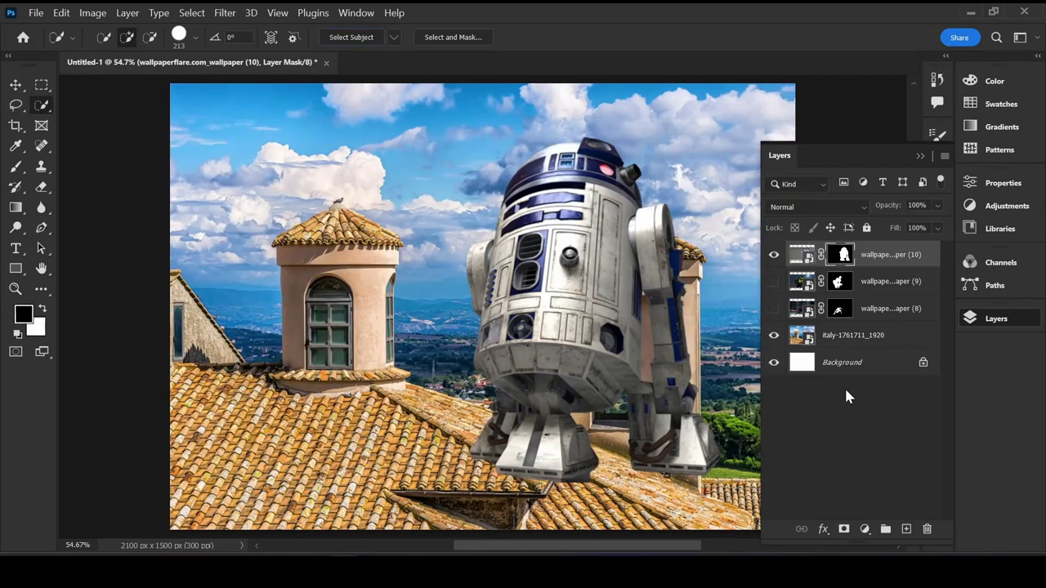
pyautogui.moveTo(611, 322); pyautogui.dragTo(392, 318)
# Step: Shrink and rotate R2-D2 onto the roof slope, then hide its layer
pyautogui.hotkey('ctrl', 't')
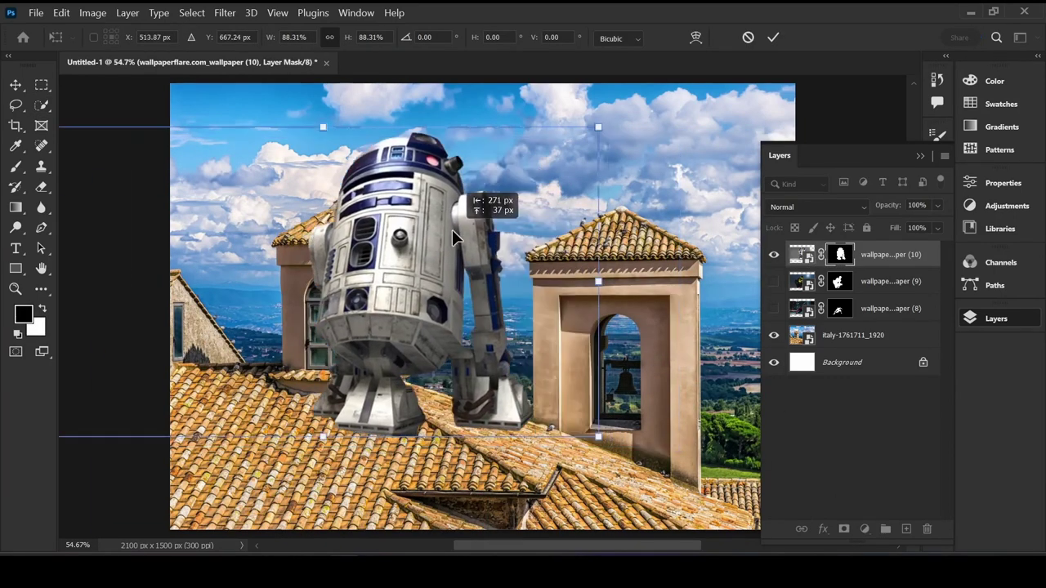
pyautogui.moveTo(490, 204); pyautogui.dragTo(618, 152)
pyautogui.moveTo(491, 269)
pyautogui.mouseDown()
pyautogui.moveTo(449, 313)
pyautogui.moveTo(392, 306)
pyautogui.mouseUp()
pyautogui.press('Return')
pyautogui.press('w')
pyautogui.press('x')
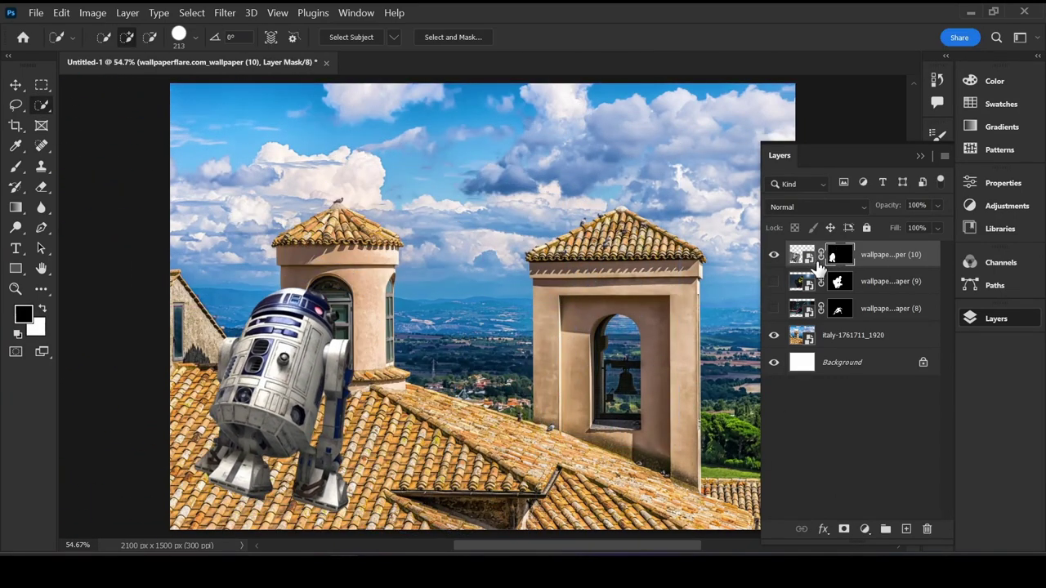
pyautogui.click(774, 254)
# Step: Place the pexels mountain photo beneath the rooftop photo and begin Quick Selecting the sky
pyautogui.click(849, 335)
pyautogui.click(850, 362)
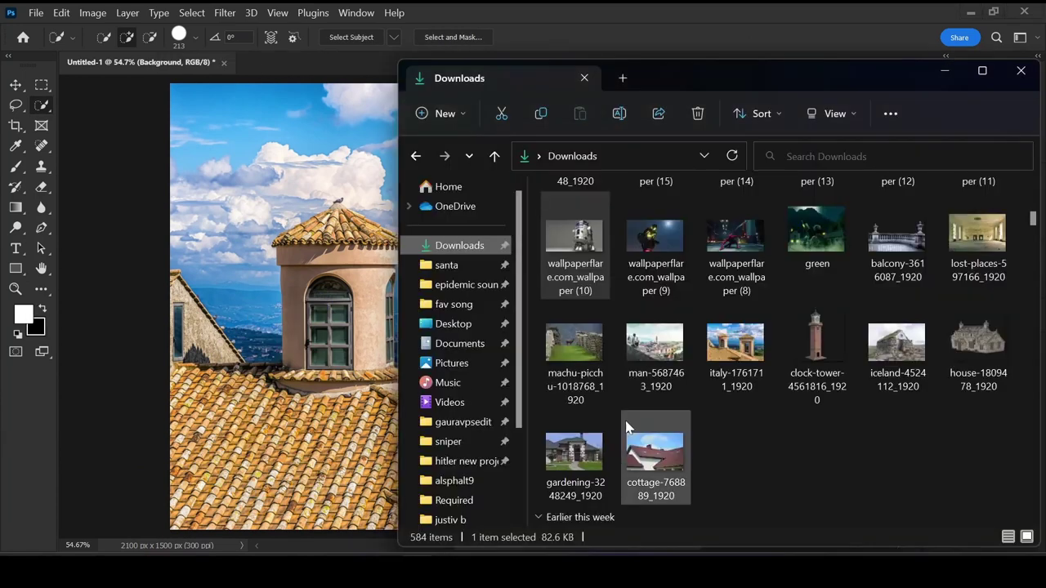
pyautogui.scroll(-5, 743, 327)
pyautogui.scroll(-3, 743, 310)
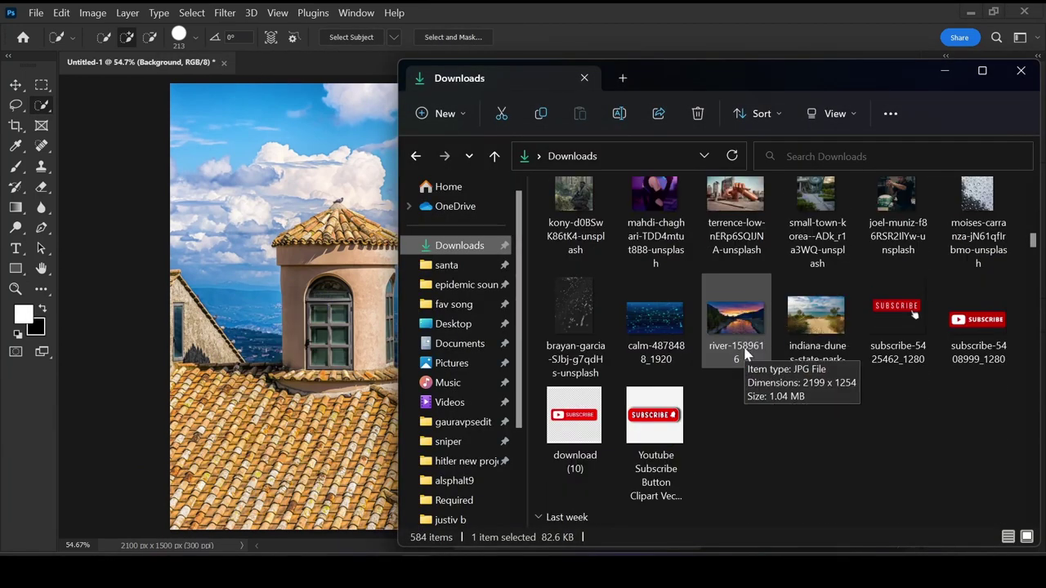
pyautogui.scroll(-5, 978, 349)
pyautogui.scroll(-3, 979, 348)
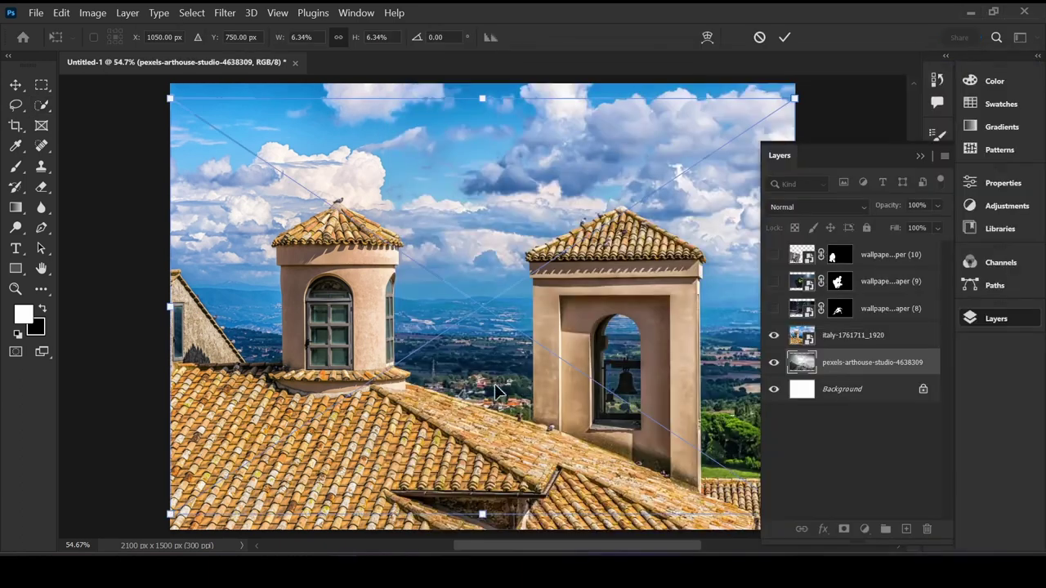
pyautogui.click(850, 335)
pyautogui.moveTo(210, 269)
pyautogui.mouseDown()
pyautogui.moveTo(376, 172)
pyautogui.moveTo(483, 303)
pyautogui.mouseUp()
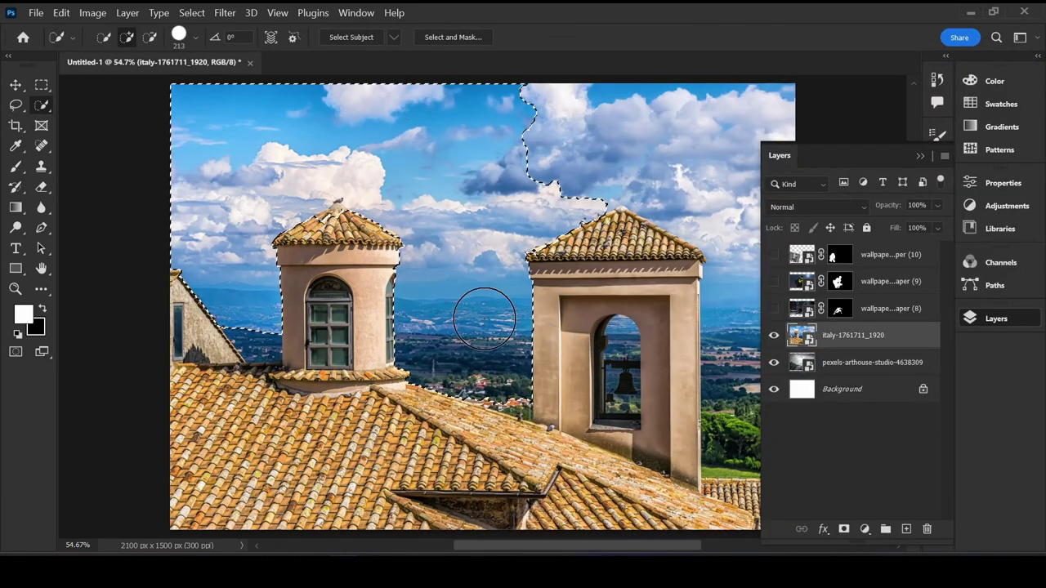
# Step: Refine the sky selection and add a layer mask to the italy rooftop layer
pyautogui.press('F7')
pyautogui.click(150, 37)
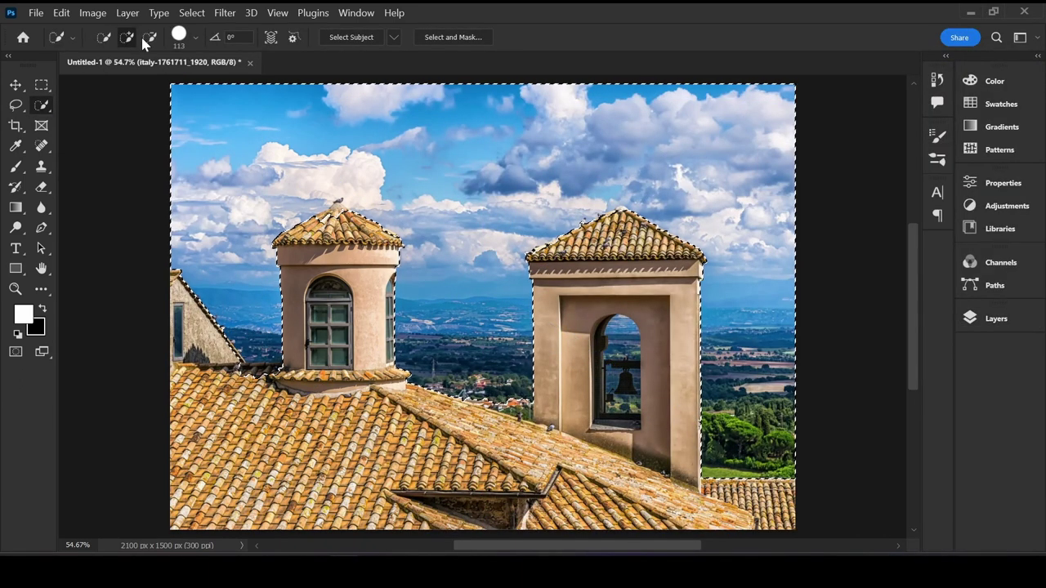
pyautogui.press('F7')
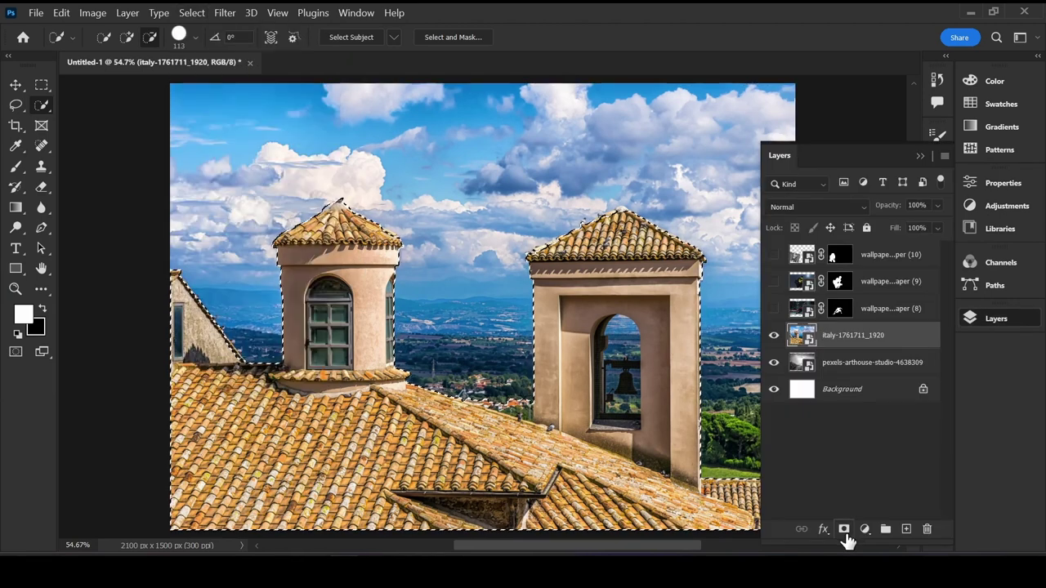
pyautogui.click(844, 529)
# Step: Enlarge and reposition the pexels mountain image to frame the peaks behind the towers
pyautogui.click(870, 362)
pyautogui.hotkey('ctrl', 't')
pyautogui.press('F7')
pyautogui.moveTo(715, 267); pyautogui.dragTo(695, 245)
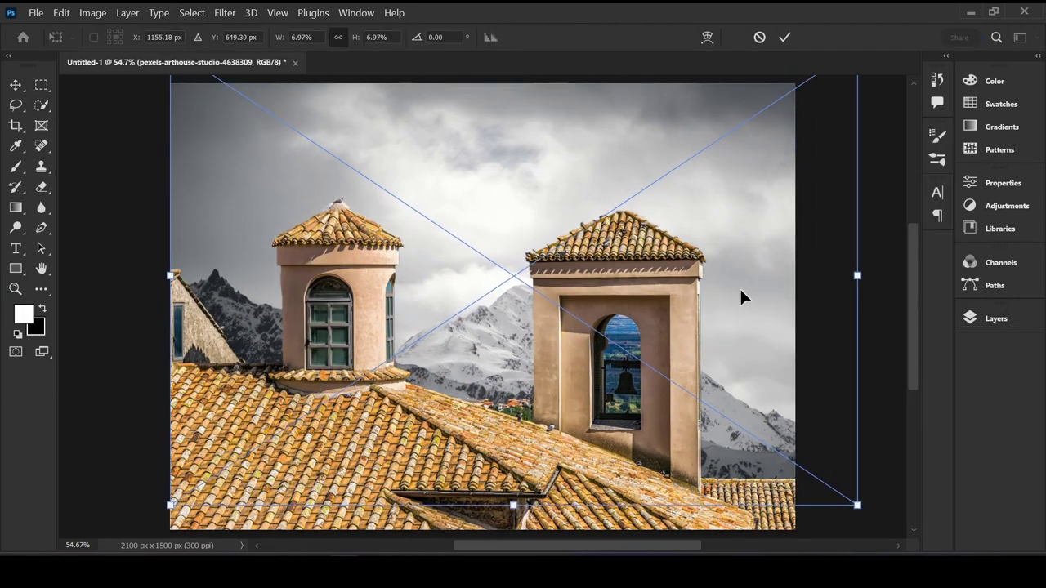
pyautogui.moveTo(857, 501); pyautogui.dragTo(899, 509)
pyautogui.moveTo(486, 373); pyautogui.dragTo(398, 374)
pyautogui.press('Return')
# Step: Zoom in on the bell-tower arch, ready to paint black on the rooftop mask
pyautogui.hscroll(-3, 593, 527)
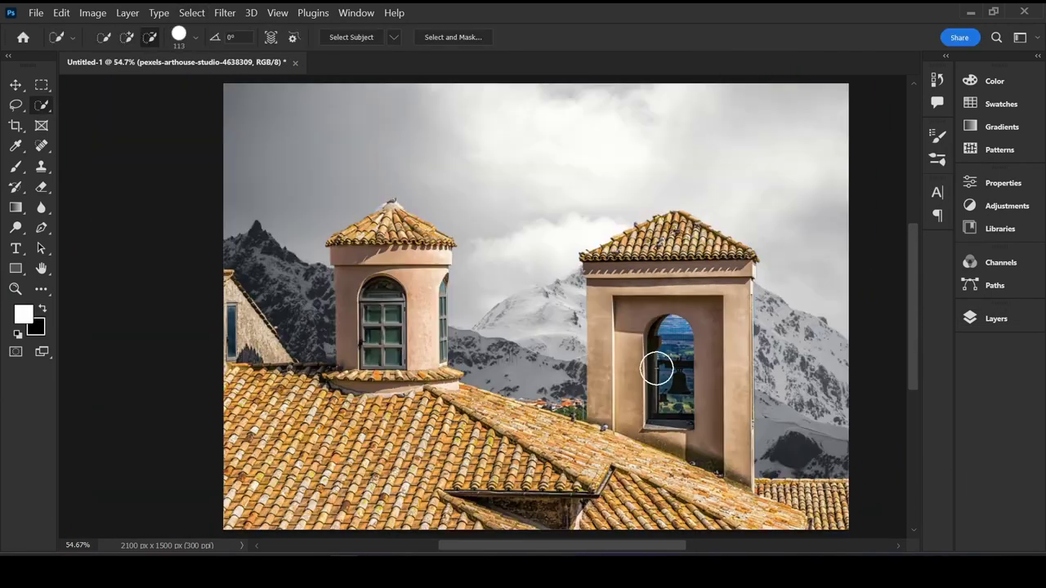
pyautogui.press('F7')
pyautogui.hotkey('alt', ']')
pyautogui.press('z')
pyautogui.moveTo(680, 334); pyautogui.dragTo(665, 376)
# Step: Paint black on the italy mask inside the arch to hide the bell and sky, then fit to screen
pyautogui.press('b')
pyautogui.press('x')
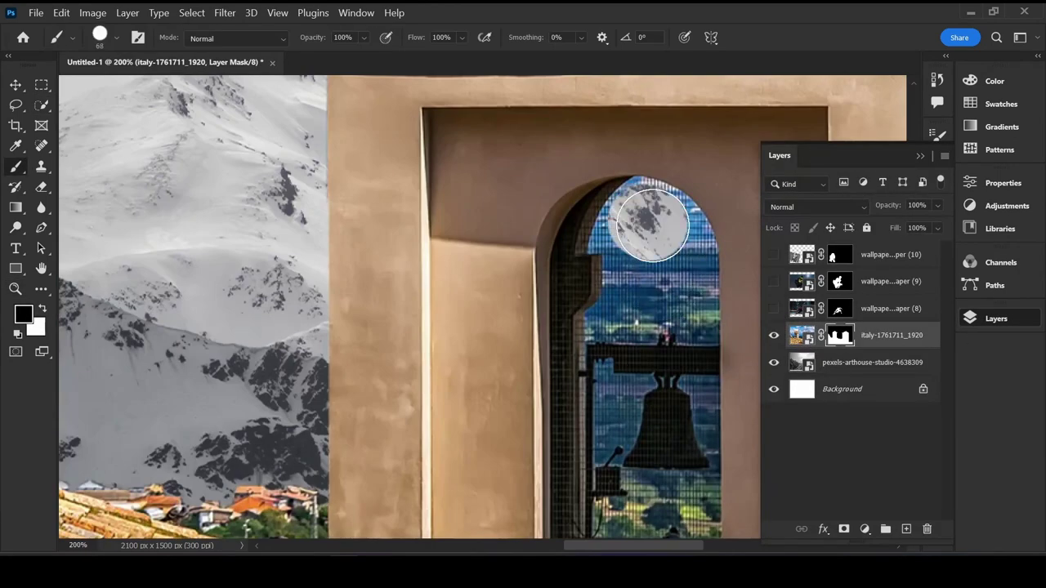
pyautogui.moveTo(698, 159); pyautogui.dragTo(701, 441)
pyautogui.moveTo(609, 98); pyautogui.dragTo(572, 393)
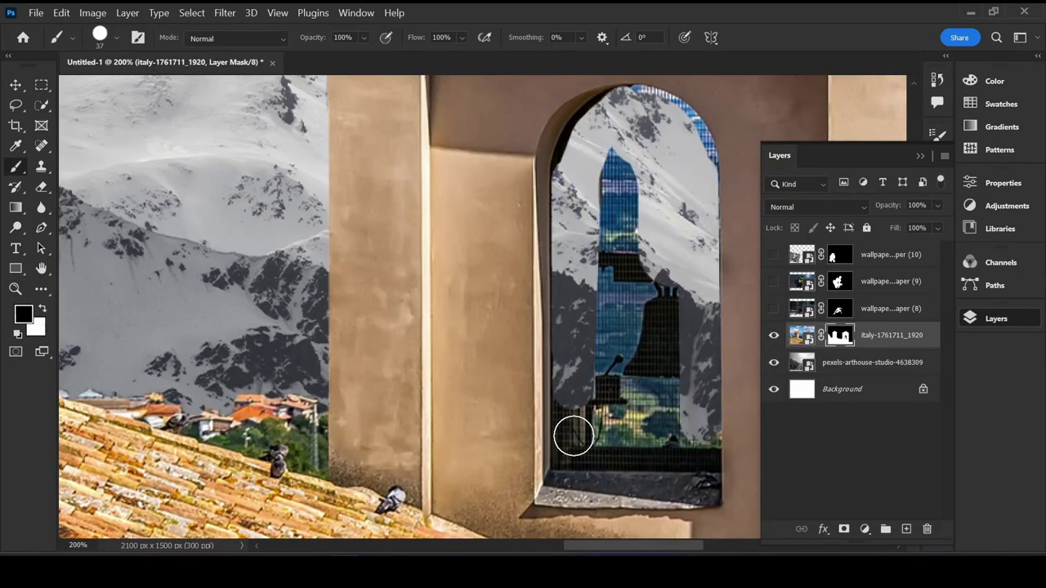
pyautogui.moveTo(573, 437)
pyautogui.mouseDown()
pyautogui.moveTo(672, 280)
pyautogui.moveTo(710, 459)
pyautogui.mouseUp()
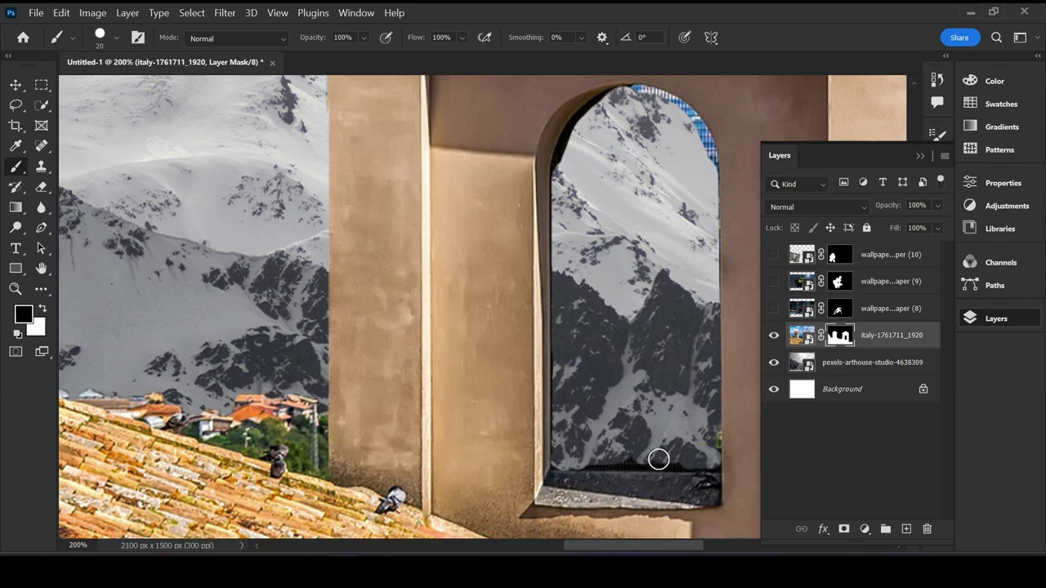
pyautogui.scroll(1, 630, 126)
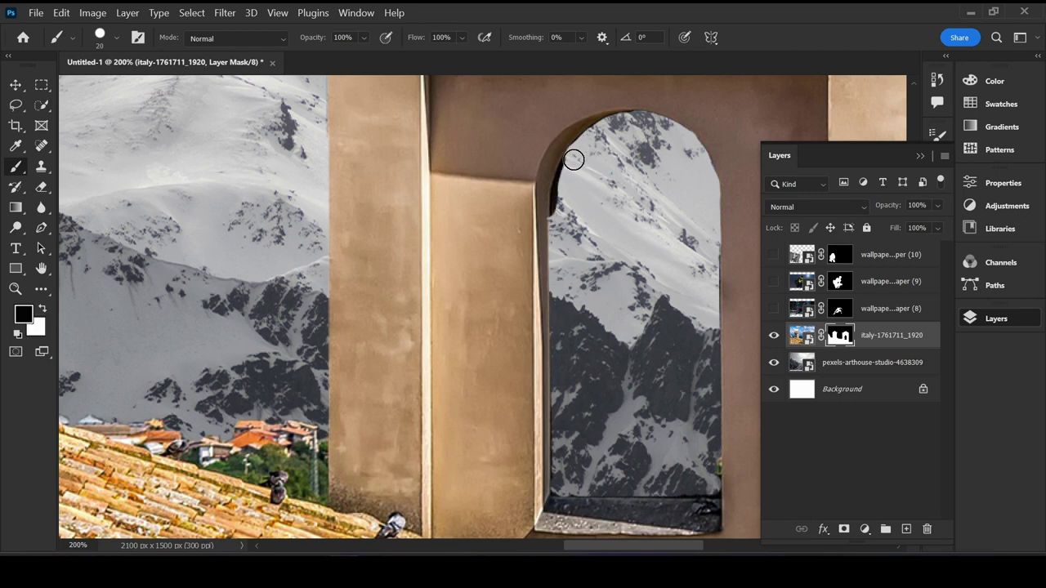
pyautogui.hotkey('ctrl', '0')
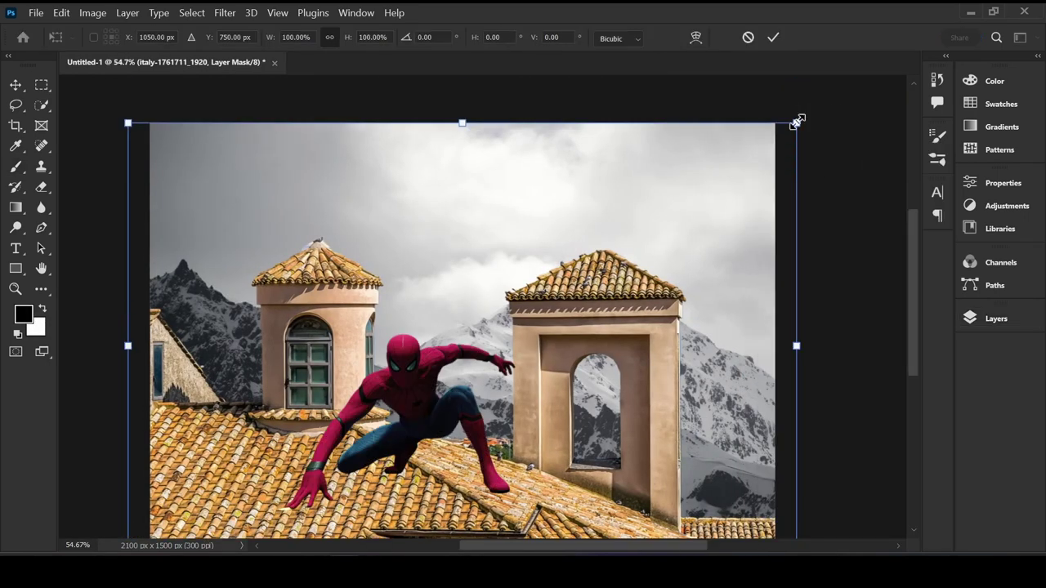
# Step: Enlarge Spider-Man on the roof and start a new transform on its layer
pyautogui.moveTo(796, 117); pyautogui.dragTo(808, 117)
pyautogui.press('Return')
pyautogui.click(996, 319)
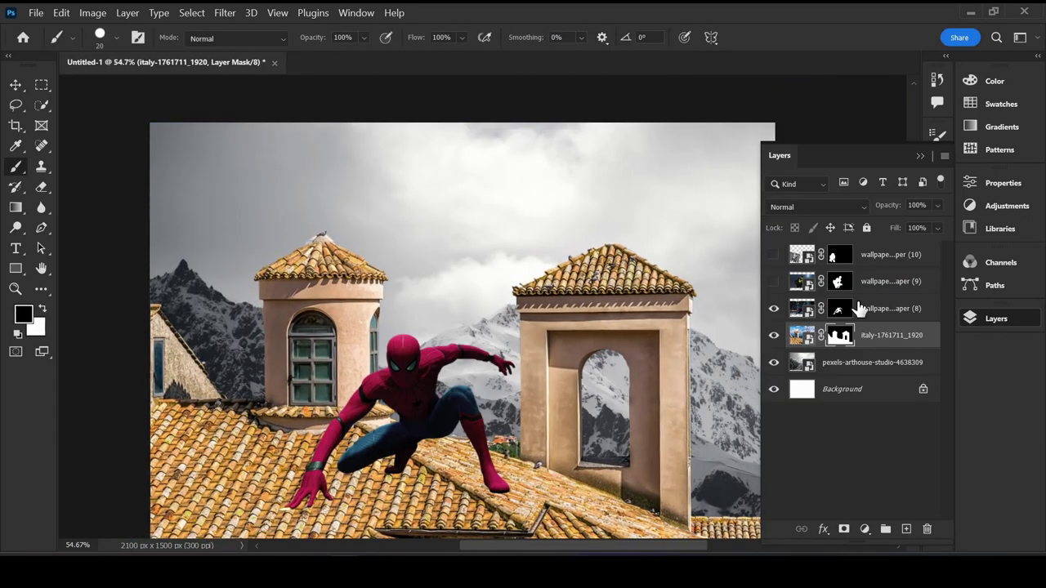
pyautogui.click(890, 308)
pyautogui.hotkey('ctrl', 't')
# Step: Apply a Perspective transform to Spider-Man after Warp returns an error
pyautogui.rightClick(418, 367)
pyautogui.click(462, 129)
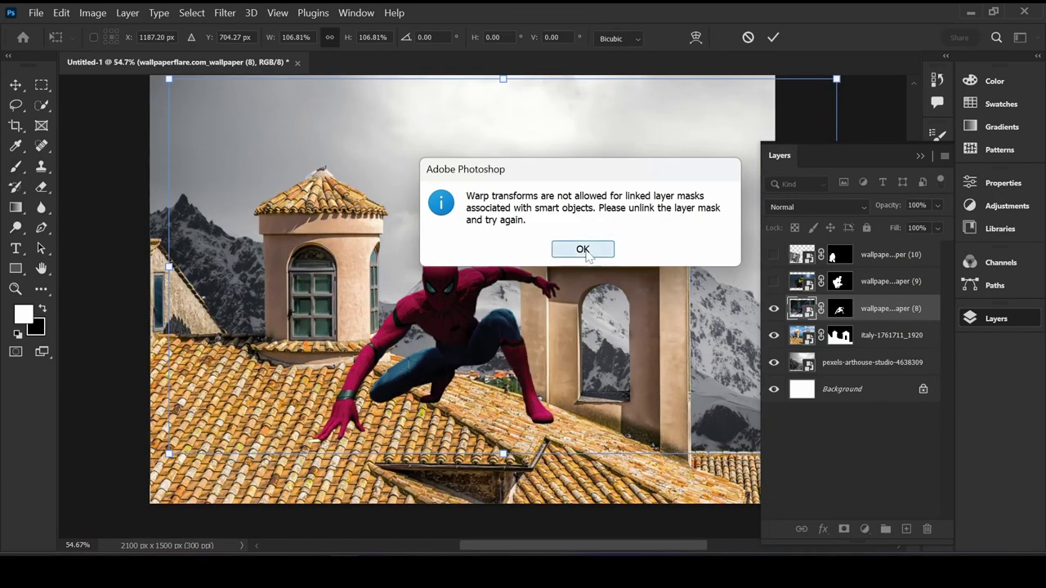
pyautogui.click(579, 248)
pyautogui.rightClick(488, 384)
pyautogui.click(531, 119)
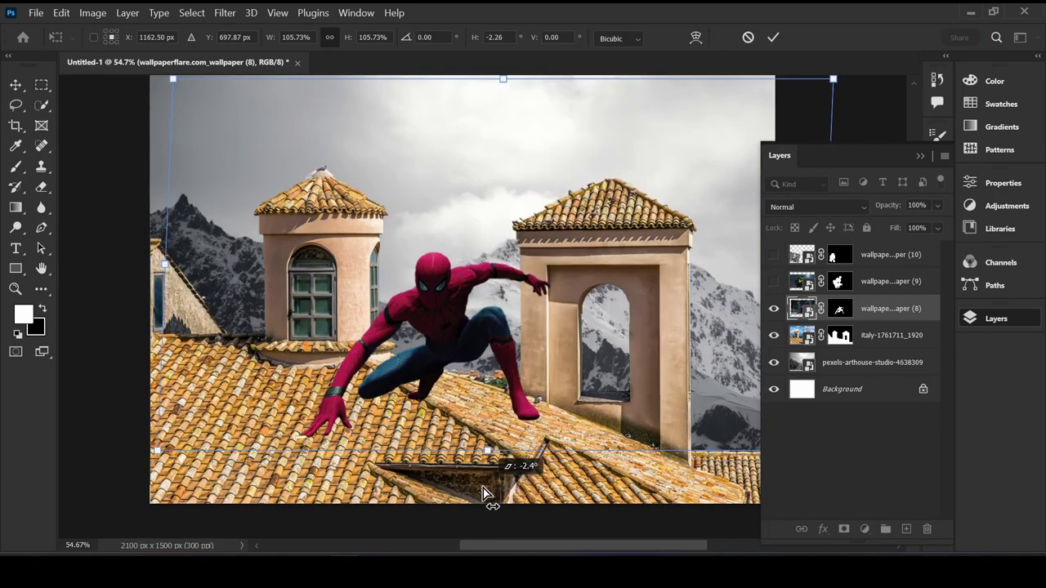
pyautogui.click(920, 155)
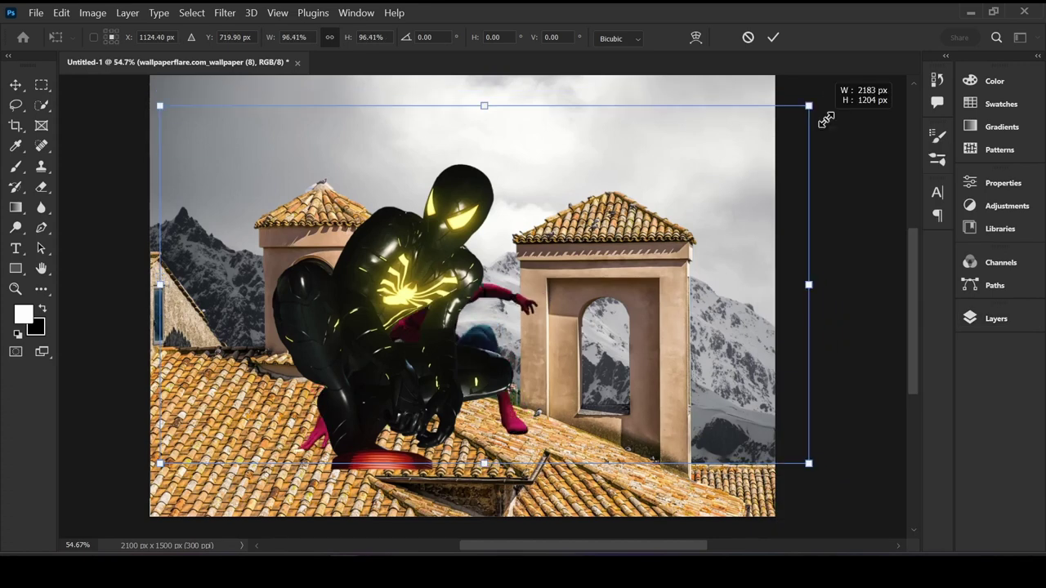
pyautogui.press('Return')
# Step: Show the black-suited figure, shrink it, and set it on the right tower's roof
pyautogui.click(996, 319)
pyautogui.click(869, 281)
pyautogui.hotkey('ctrl', 't')
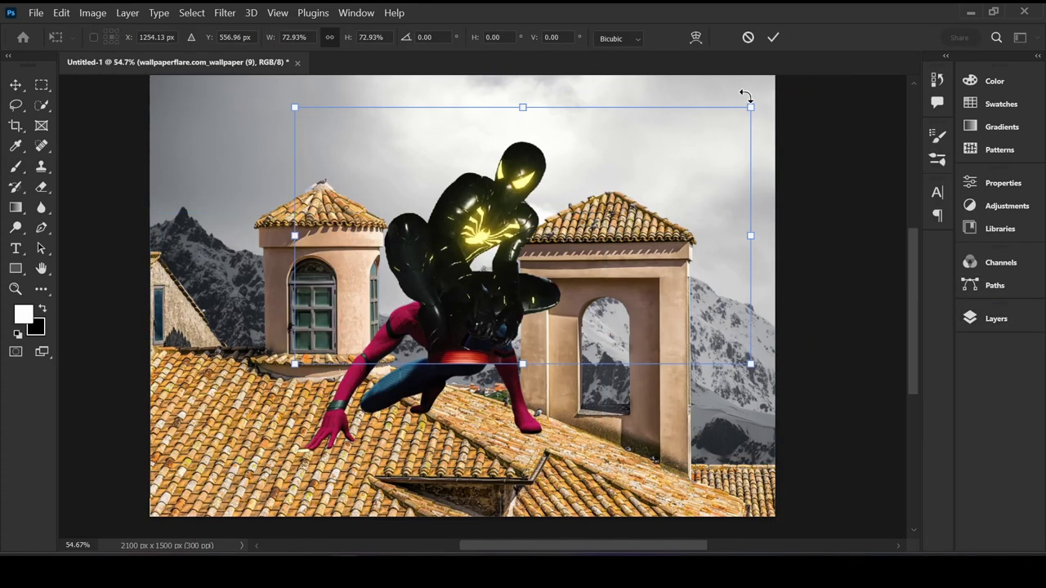
pyautogui.moveTo(772, 114); pyautogui.dragTo(420, 136)
pyautogui.moveTo(343, 171); pyautogui.dragTo(661, 180)
pyautogui.press('Return')
pyautogui.press('b')
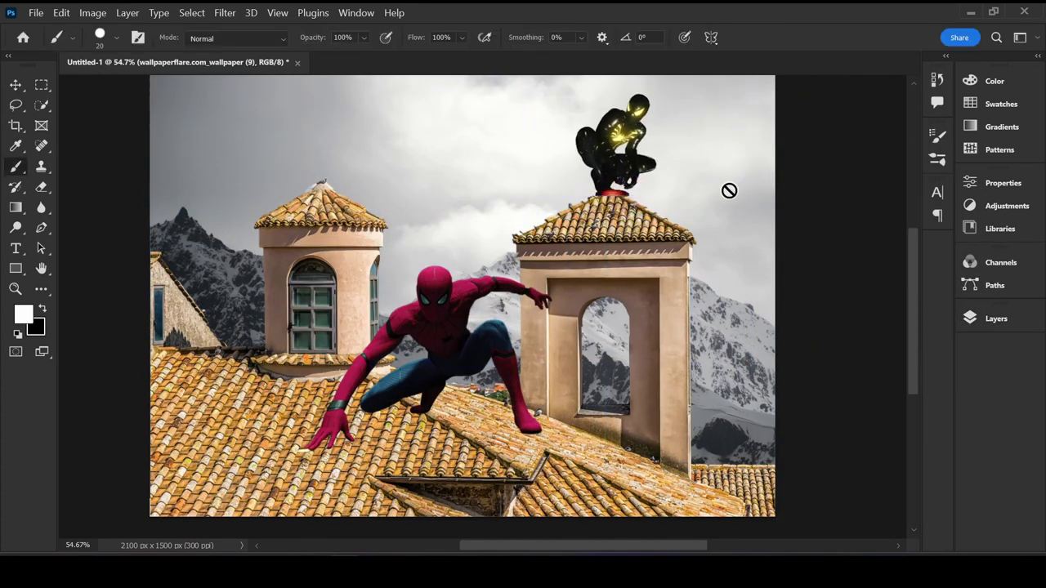
pyautogui.click(996, 318)
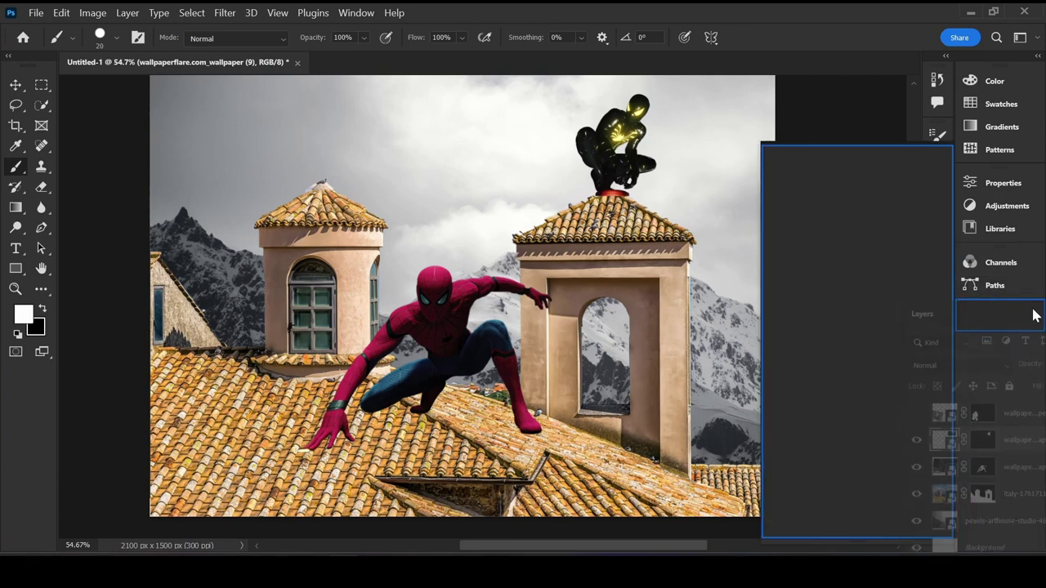
pyautogui.click(869, 337)
# Step: Tilt the italy rooftop layer about -12° and scale it up
pyautogui.hotkey('ctrl', 't')
pyautogui.hotkey('ctrl', '-')
pyautogui.hotkey('ctrl', '-')
pyautogui.hotkey('ctrl', '-')
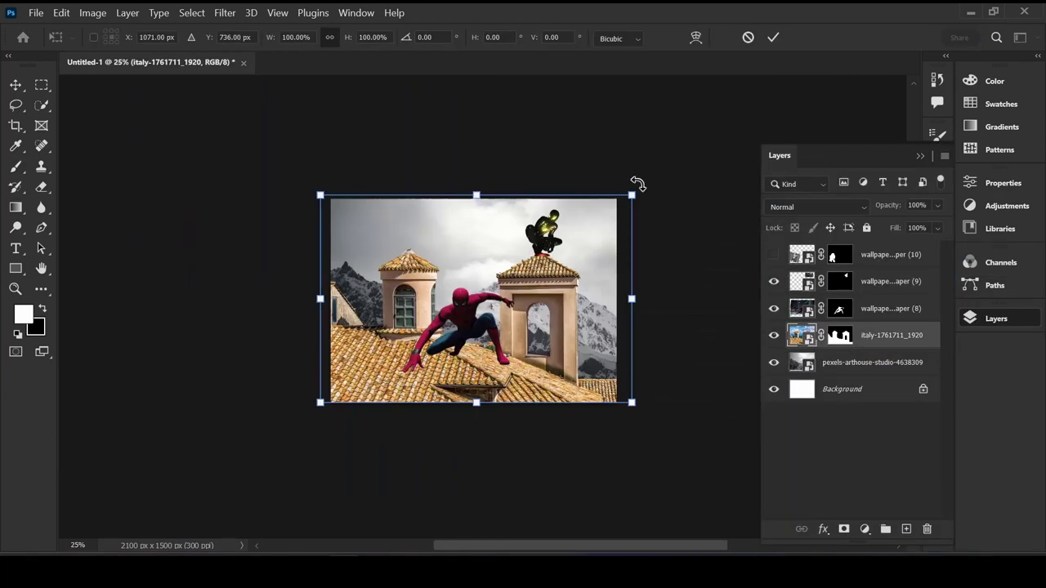
pyautogui.moveTo(635, 183); pyautogui.dragTo(610, 303)
pyautogui.moveTo(303, 231); pyautogui.dragTo(273, 168)
pyautogui.moveTo(384, 246); pyautogui.dragTo(384, 263)
pyautogui.moveTo(703, 392); pyautogui.dragTo(712, 381)
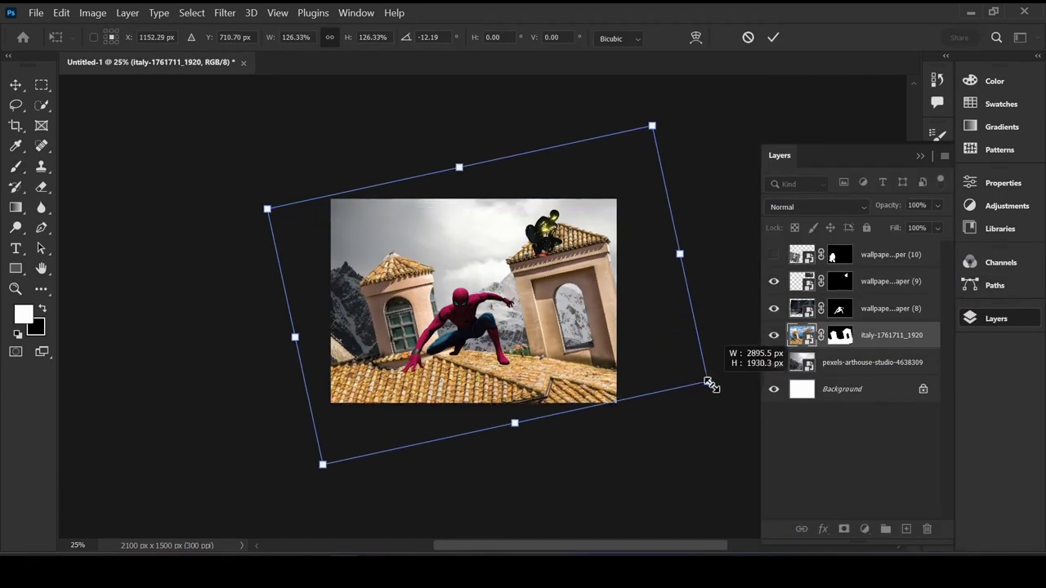
pyautogui.press('Return')
# Step: Move the black-suited figure onto the left tower's roof via its mask
pyautogui.click(839, 281)
pyautogui.hotkey('ctrl', 't')
pyautogui.moveTo(577, 237); pyautogui.dragTo(426, 243)
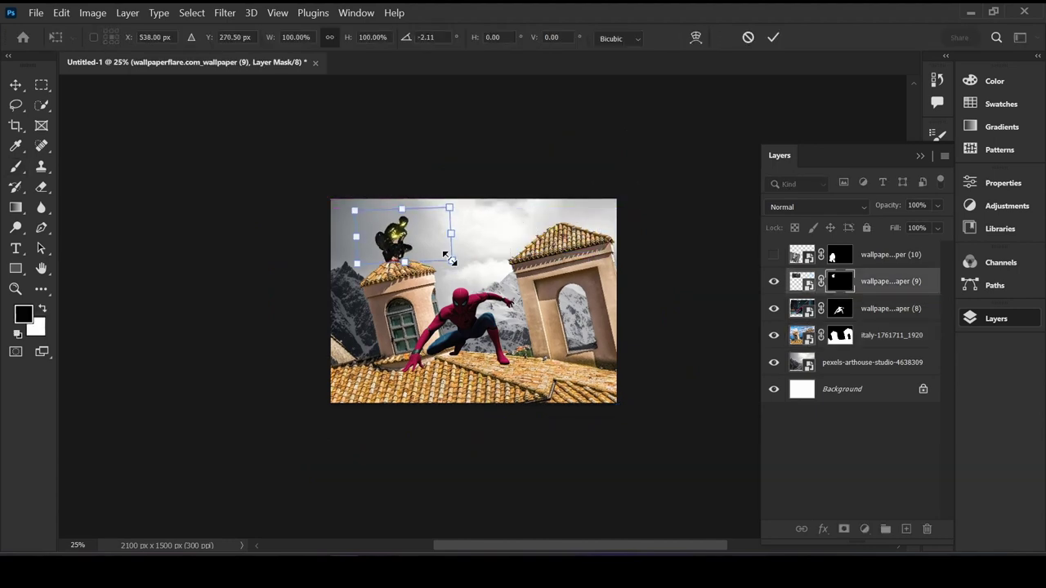
pyautogui.press('Return')
pyautogui.hotkey('ctrl', '0')
pyautogui.press('b')
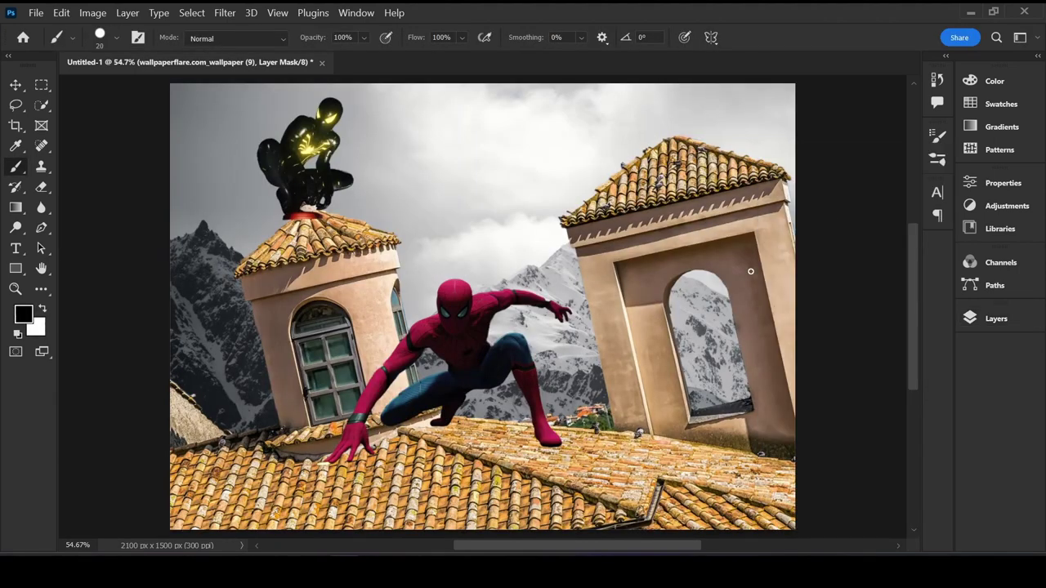
# Step: Try rotating the pexels mountain layer, then cancel the transform
pyautogui.click(989, 320)
pyautogui.click(899, 365)
pyautogui.hotkey('ctrl', 't')
pyautogui.hotkey('ctrl', '-')
pyautogui.hotkey('ctrl', '-')
pyautogui.moveTo(797, 81)
pyautogui.mouseDown()
pyautogui.moveTo(849, 410)
pyautogui.moveTo(287, 327)
pyautogui.moveTo(531, 392)
pyautogui.mouseUp()
pyautogui.press('Escape')
pyautogui.press('b')
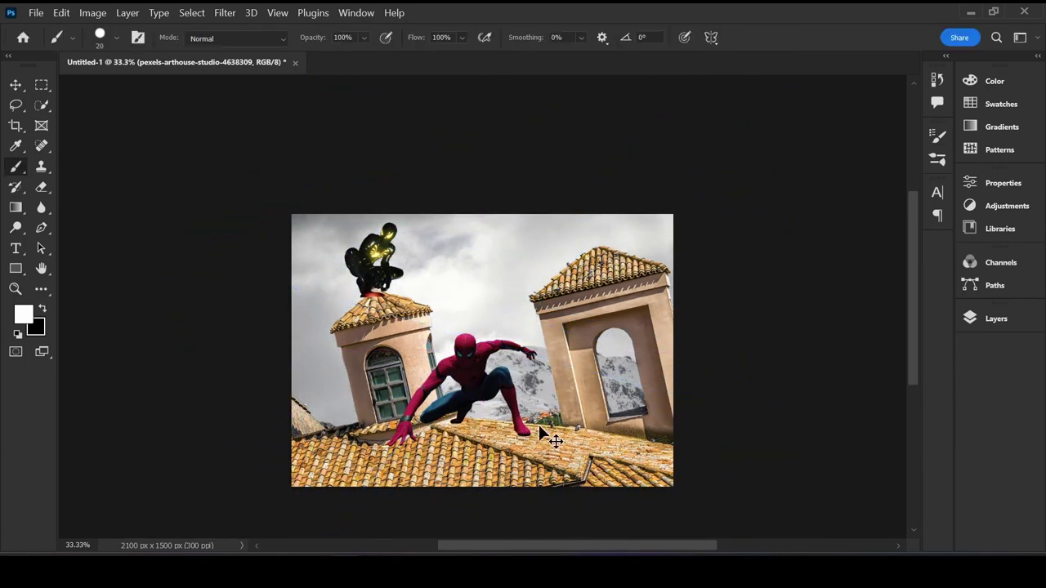
pyautogui.hotkey('ctrl', '0')
pyautogui.click(989, 318)
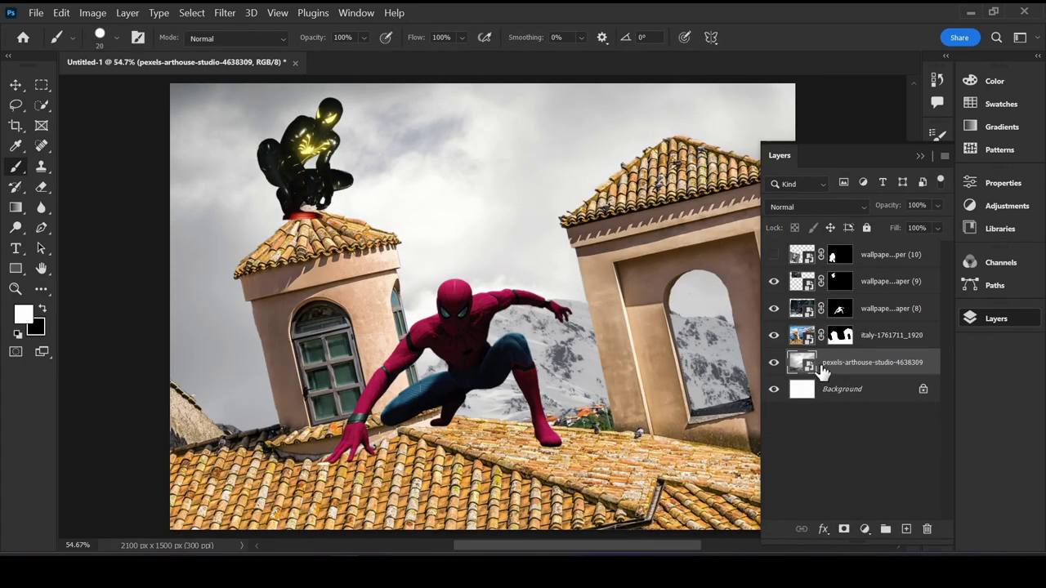
# Step: Add a Curves layer clipped to the rooftop, pulling highlights down to darken it
pyautogui.click(864, 529)
pyautogui.click(899, 315)
pyautogui.moveTo(926, 267)
pyautogui.mouseDown()
pyautogui.moveTo(925, 343)
pyautogui.moveTo(940, 378)
pyautogui.moveTo(964, 351)
pyautogui.mouseUp()
# Step: Add a Curves layer clipped to Spider-Man, raising its red and green channels
pyautogui.click(986, 319)
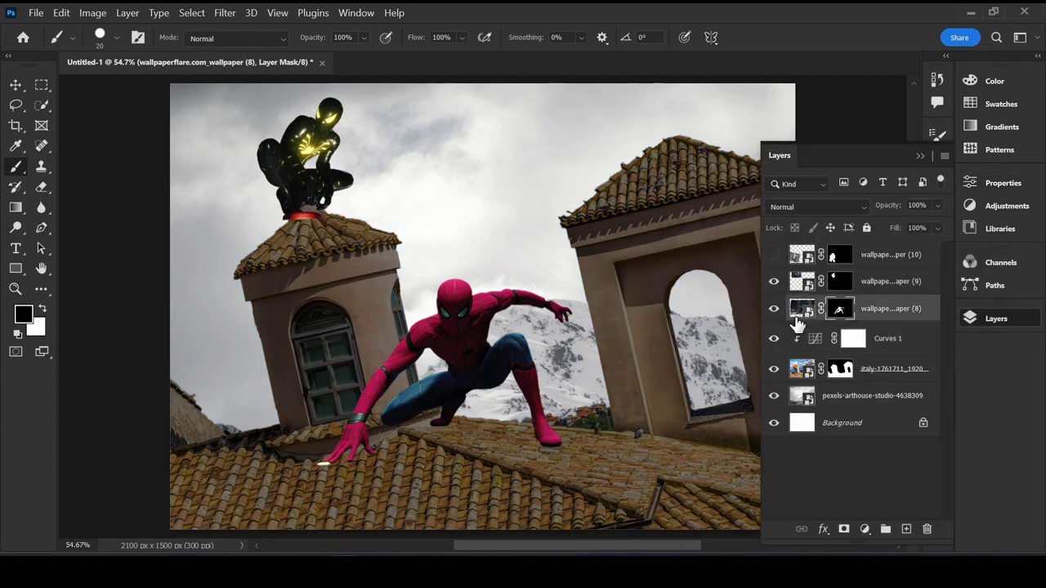
pyautogui.click(866, 529)
pyautogui.click(893, 315)
pyautogui.click(824, 249)
pyautogui.click(793, 266)
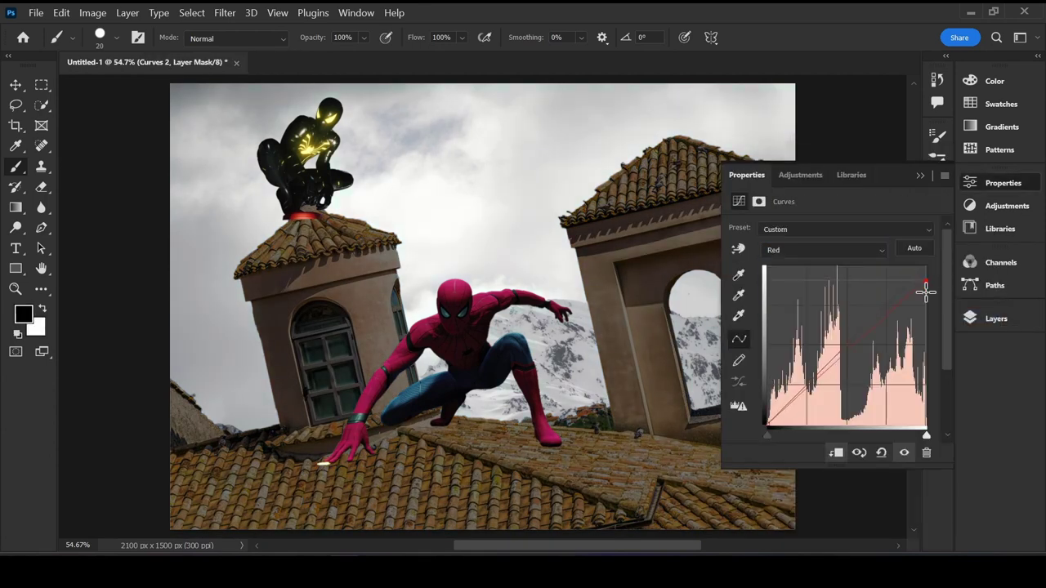
pyautogui.moveTo(926, 292)
pyautogui.mouseDown()
pyautogui.moveTo(891, 264)
pyautogui.moveTo(902, 268)
pyautogui.mouseUp()
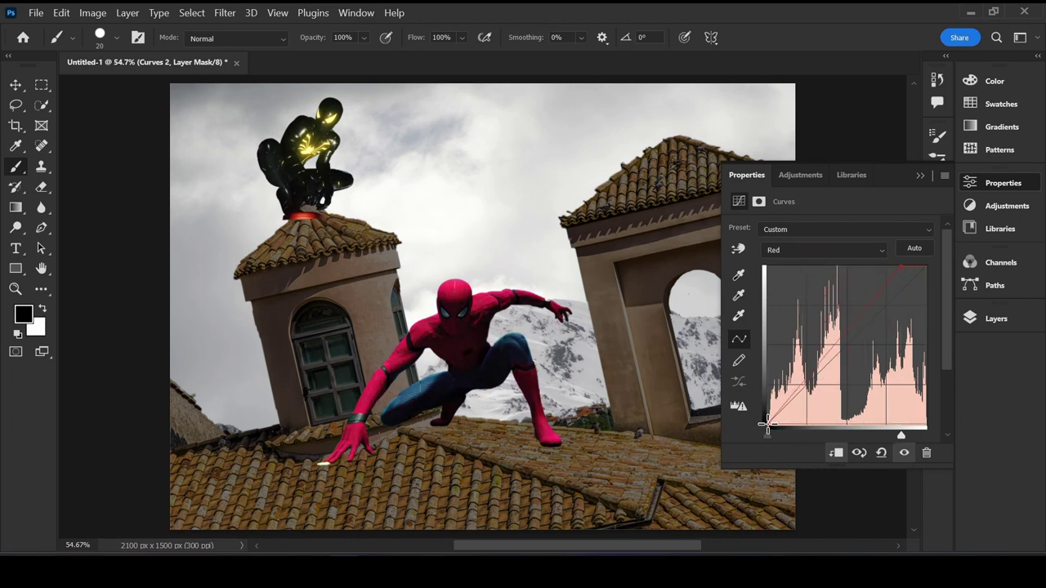
pyautogui.click(824, 250)
pyautogui.click(784, 296)
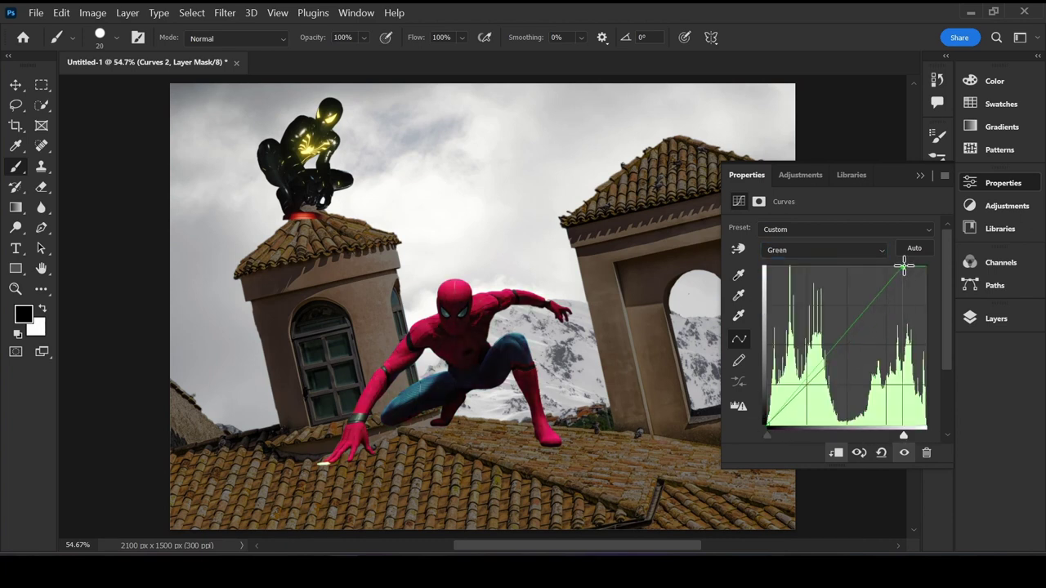
pyautogui.moveTo(925, 267); pyautogui.dragTo(909, 267)
pyautogui.click(996, 319)
pyautogui.click(891, 341)
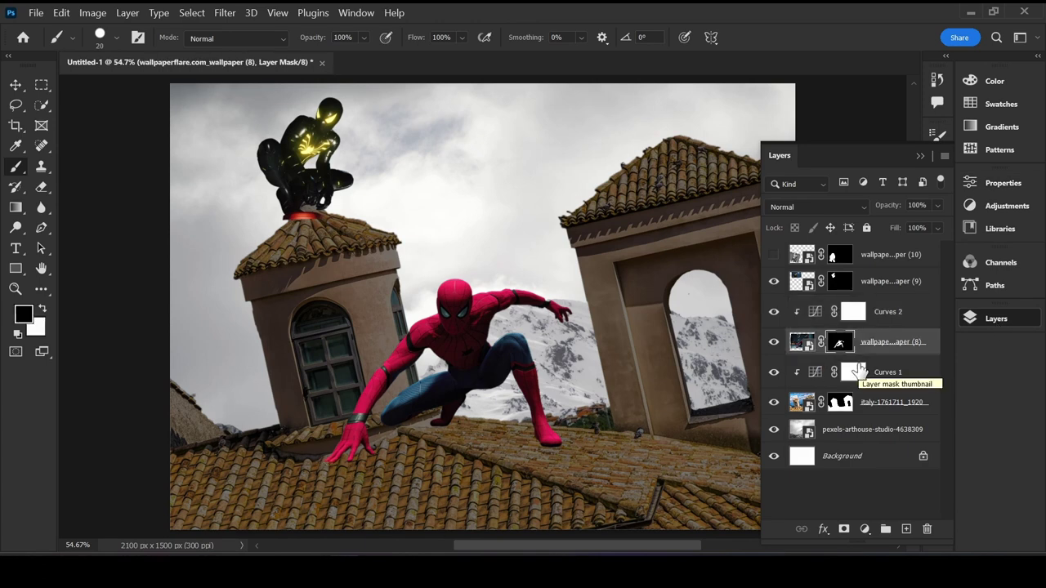
# Step: Add a darkening Curves 3 layer, invert its mask, and set white as paint colour
pyautogui.click(814, 312)
pyautogui.click(864, 529)
pyautogui.click(922, 312)
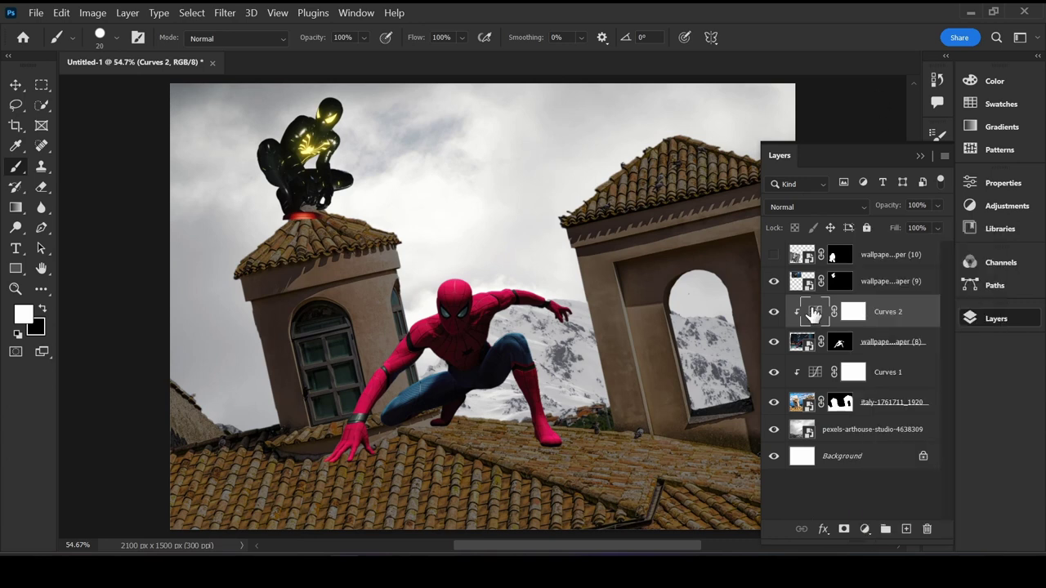
pyautogui.moveTo(926, 270)
pyautogui.mouseDown()
pyautogui.moveTo(919, 373)
pyautogui.moveTo(937, 281)
pyautogui.moveTo(926, 357)
pyautogui.mouseUp()
pyautogui.press('F7')
pyautogui.click(865, 529)
pyautogui.click(921, 311)
pyautogui.hotkey('ctrl', 'i')
pyautogui.press('F7')
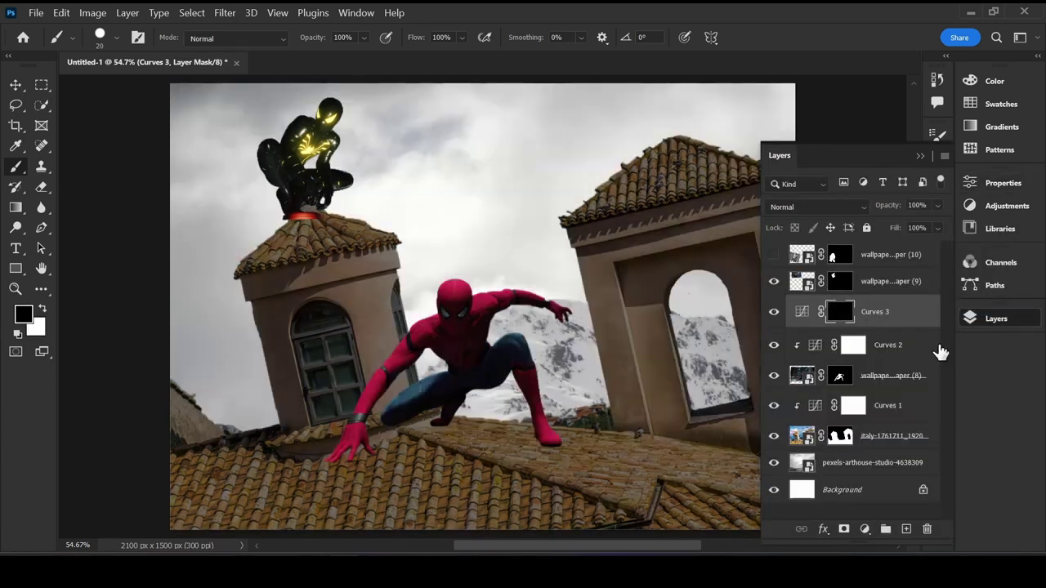
# Step: Set up a small, soft, low-flow brush and zoom in on Spider-Man
pyautogui.click(117, 37)
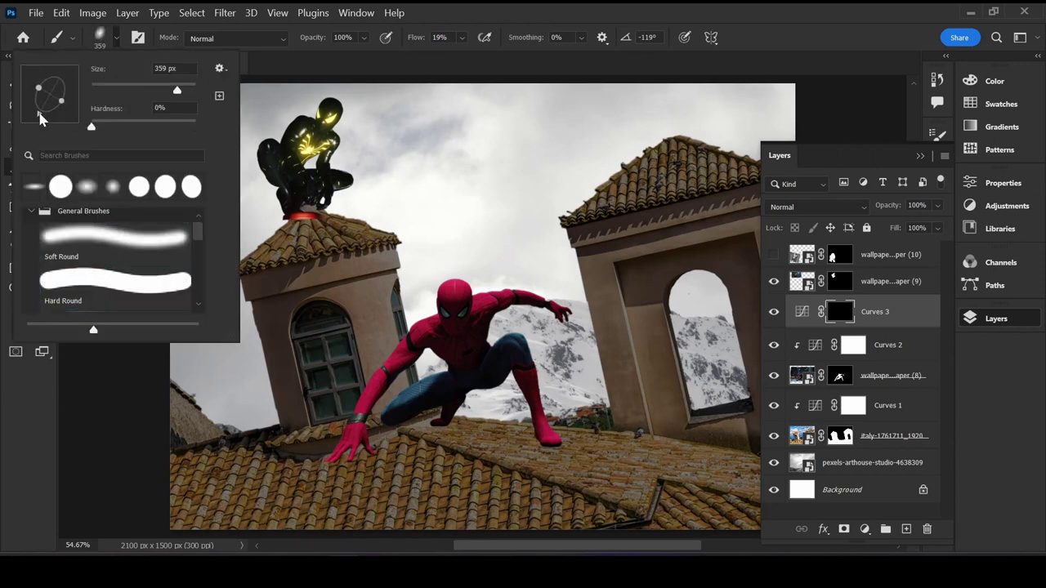
pyautogui.hotkey('ctrl', '1')
pyautogui.press('[')
pyautogui.press('[')
pyautogui.press('[')
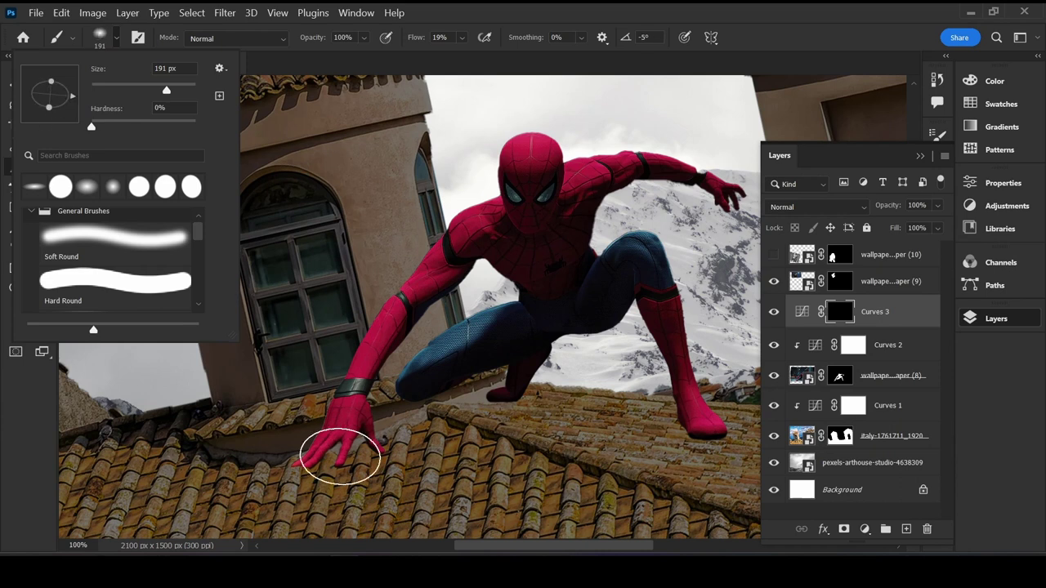
pyautogui.press('Return')
pyautogui.moveTo(420, 42); pyautogui.dragTo(414, 43)
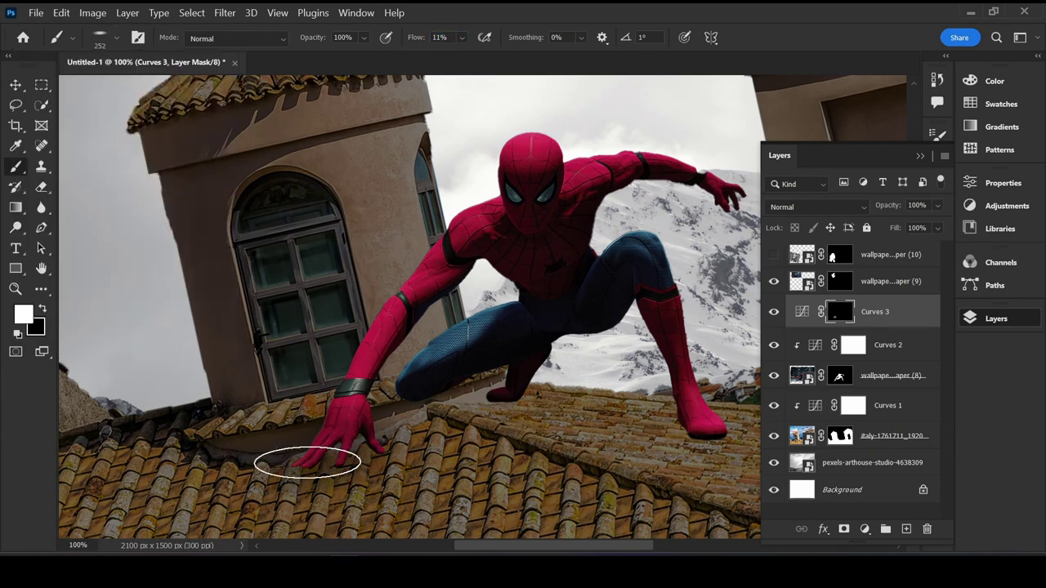
pyautogui.scroll(-2, 518, 479)
pyautogui.scroll(-2, 294, 431)
pyautogui.hscroll(3, 586, 341)
pyautogui.click(116, 38)
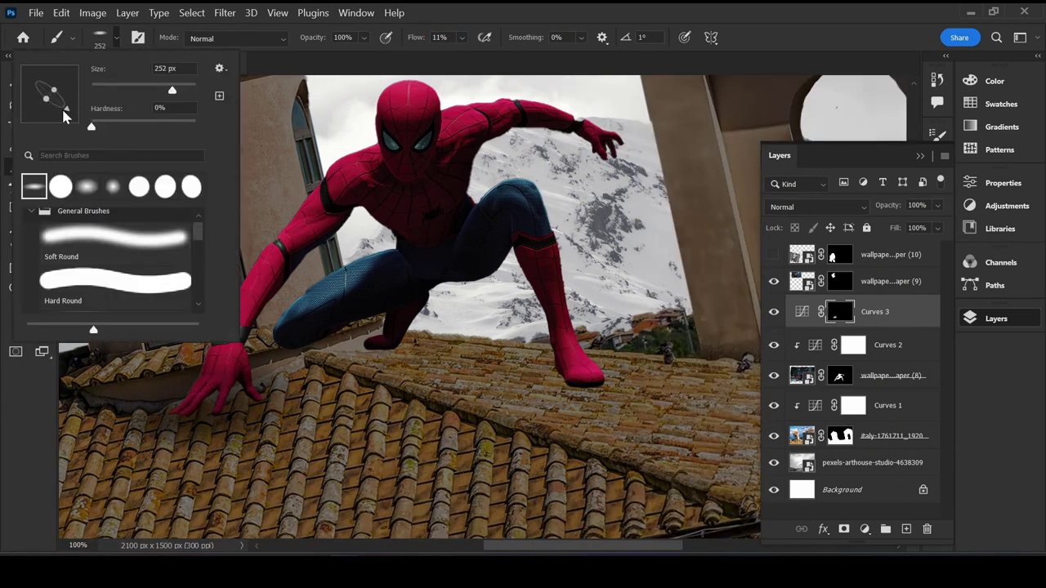
pyautogui.press('Return')
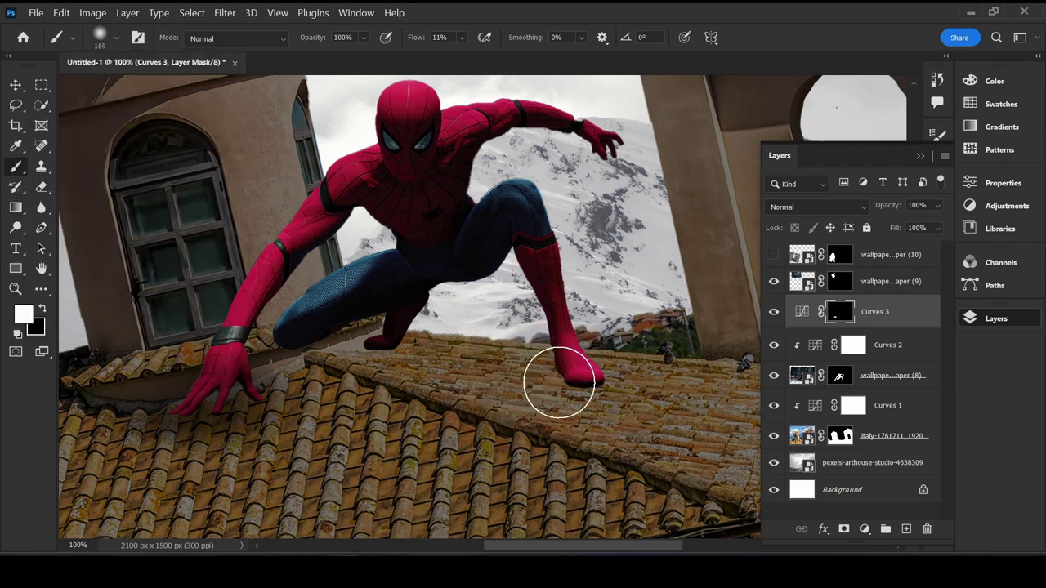
# Step: Paint white on the Curves 3 mask to add soft shadows beneath Spider-Man
pyautogui.moveTo(560, 381); pyautogui.dragTo(570, 388)
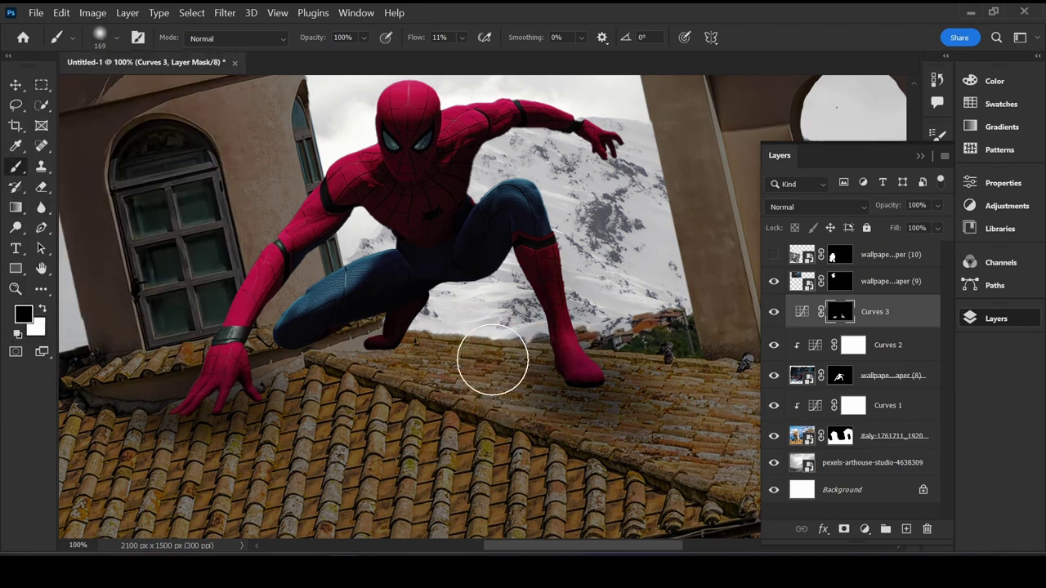
pyautogui.press('[')
pyautogui.press('[')
pyautogui.press('[')
pyautogui.press('x')
pyautogui.scroll(3, 264, 265)
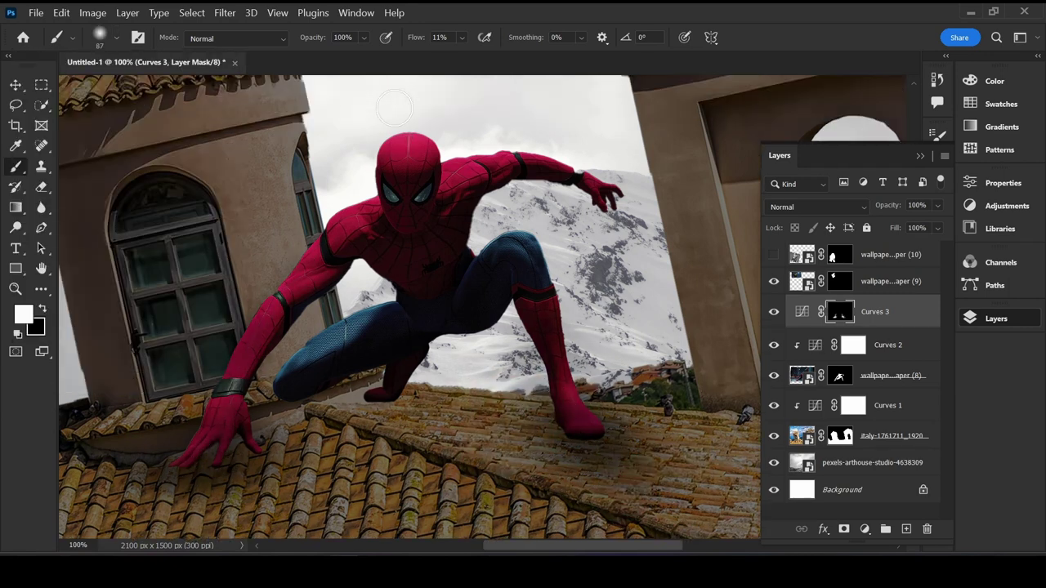
pyautogui.moveTo(491, 169); pyautogui.dragTo(401, 169)
pyautogui.scroll(-2, 357, 360)
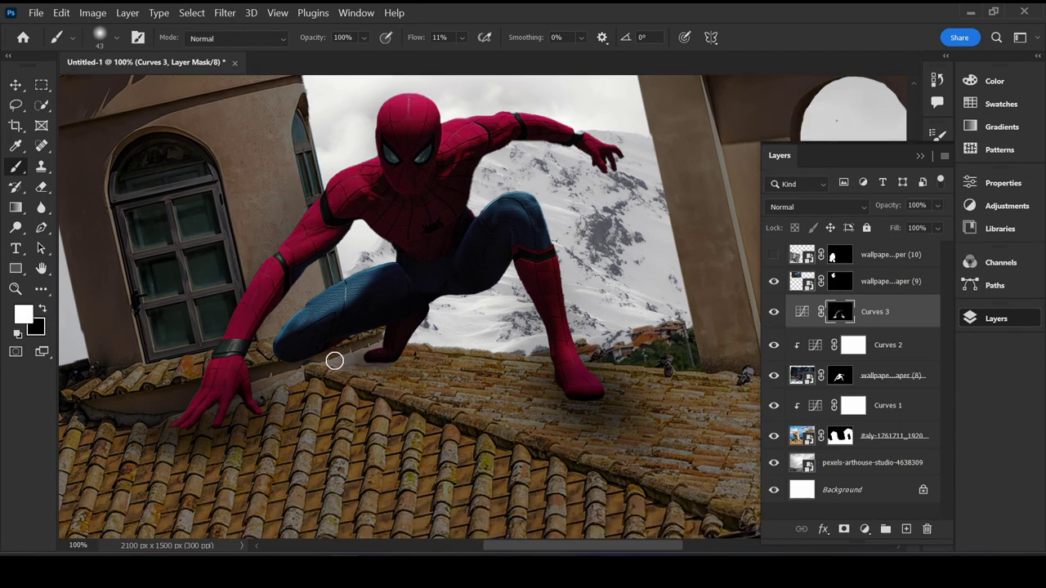
pyautogui.scroll(-3, 421, 352)
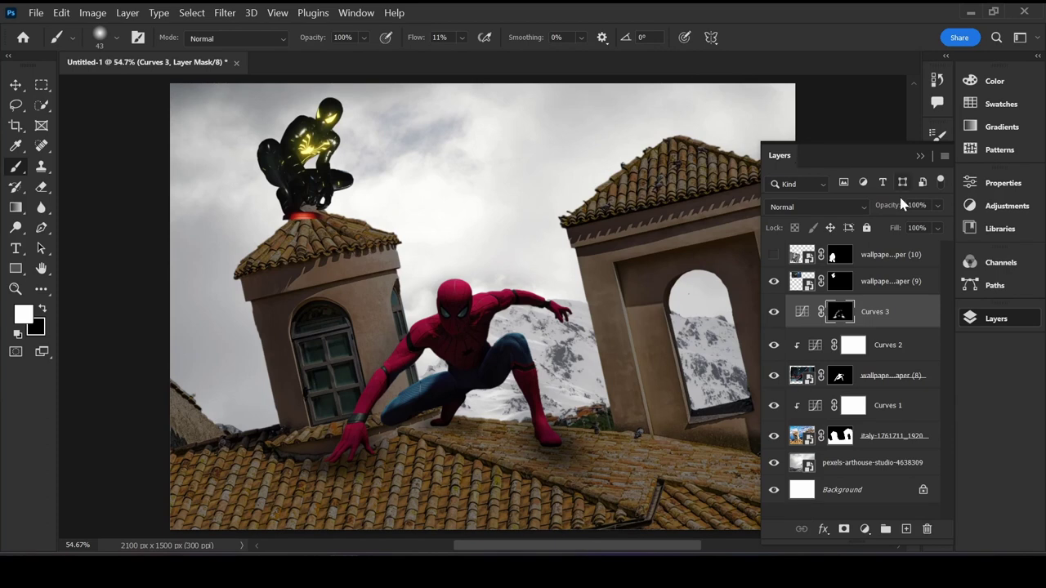
# Step: Rotate the black-suited figure (wallpaper 9) about -3°
pyautogui.click(891, 254)
pyautogui.click(774, 254)
pyautogui.click(891, 281)
pyautogui.hotkey('ctrl', 't')
pyautogui.moveTo(467, 266)
pyautogui.mouseDown()
pyautogui.moveTo(474, 260)
pyautogui.moveTo(379, 210)
pyautogui.mouseUp()
# Step: Confirm the figure's rotation and paint out the right end of its red ring on the mask
pyautogui.press('Return')
pyautogui.press('b')
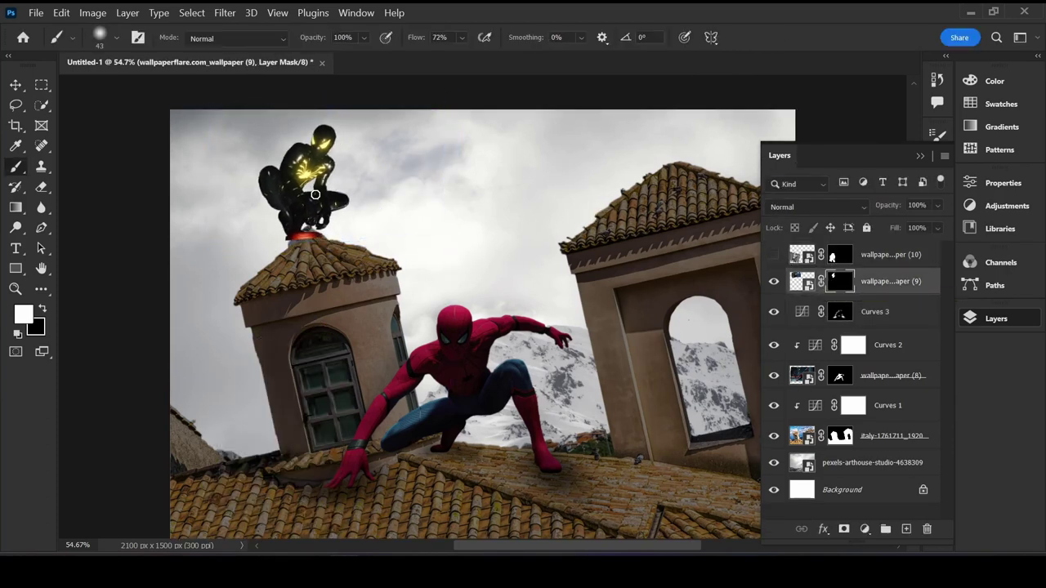
pyautogui.scroll(5, 290, 231)
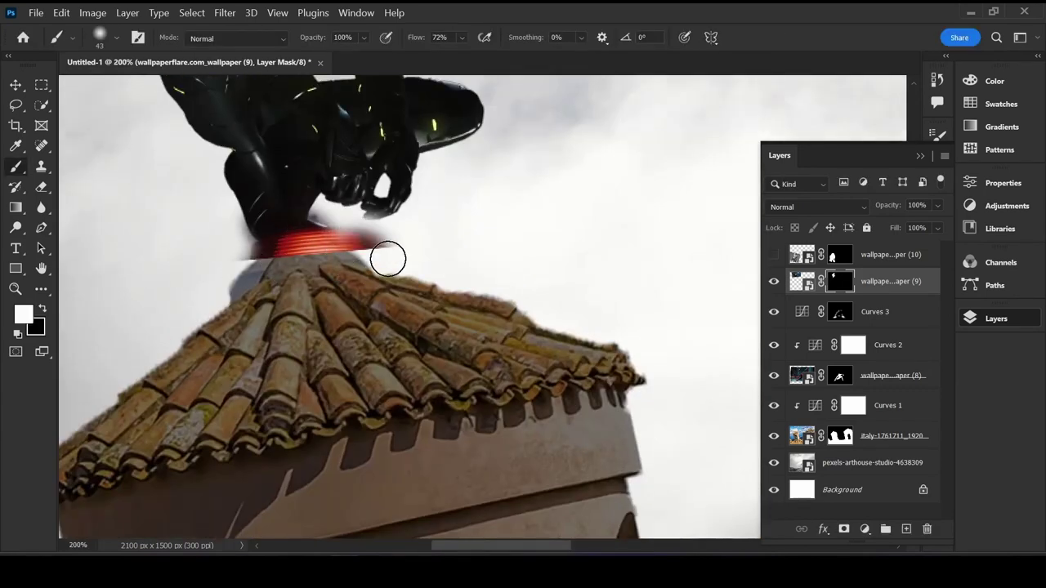
pyautogui.press('x')
pyautogui.moveTo(388, 259); pyautogui.dragTo(360, 233)
# Step: Paint shadow around the red ring's base on the Curves 3 mask
pyautogui.click(833, 323)
pyautogui.press('x')
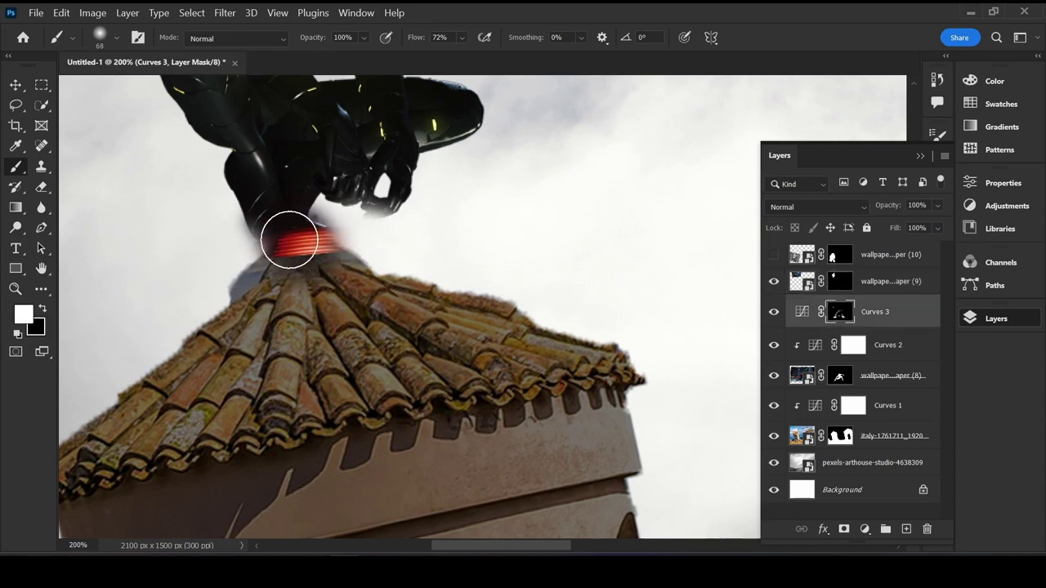
pyautogui.moveTo(280, 238); pyautogui.dragTo(351, 276)
pyautogui.hotkey('ctrl', '0')
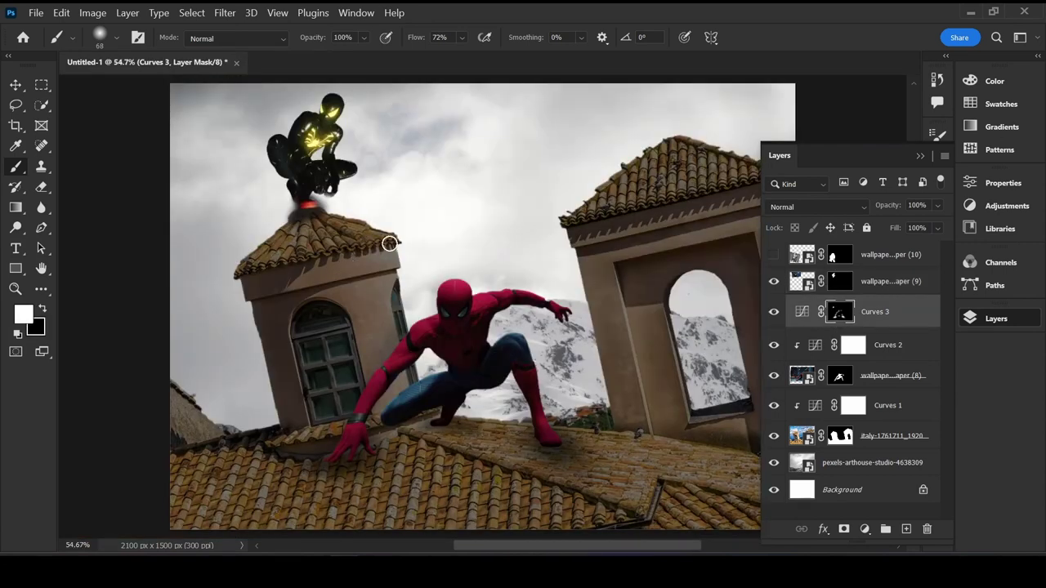
pyautogui.scroll(5, 340, 218)
pyautogui.press('x')
# Step: Mask away the red ring beside the figure on wallpaper (9)'s mask
pyautogui.click(839, 282)
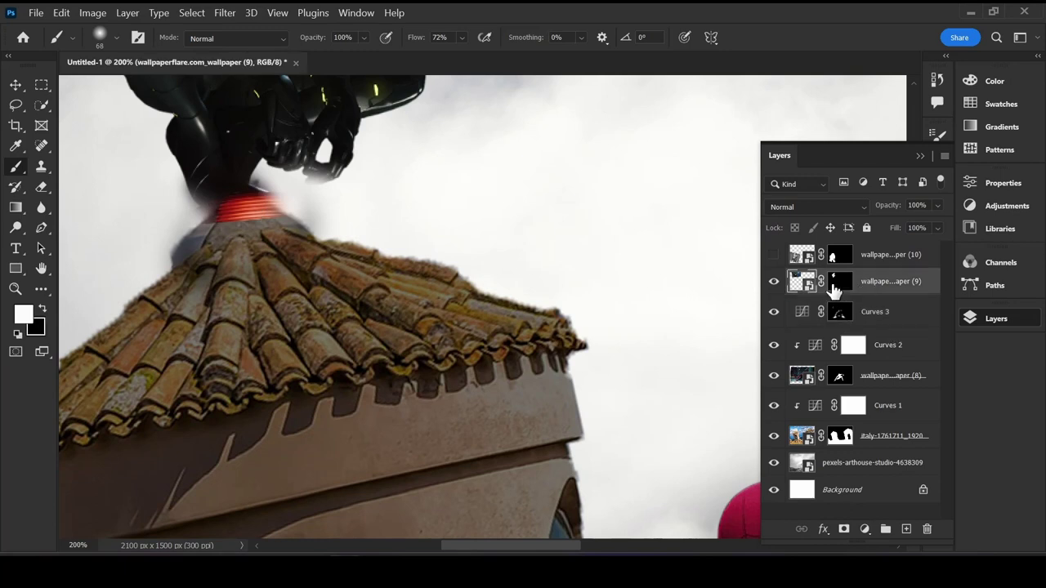
pyautogui.press('x')
pyautogui.click(840, 436)
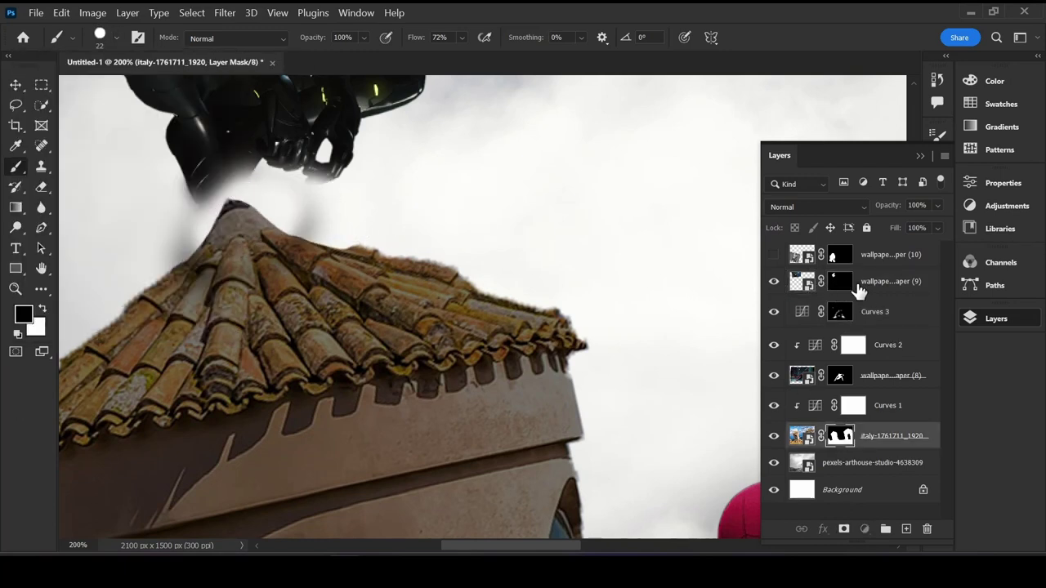
pyautogui.click(858, 281)
pyautogui.press('x')
pyautogui.moveTo(229, 187); pyautogui.dragTo(245, 192)
# Step: Move the black-suited figure down onto the roof peak and place its layer below italy
pyautogui.hotkey('ctrl', 't')
pyautogui.moveTo(322, 221); pyautogui.dragTo(274, 242)
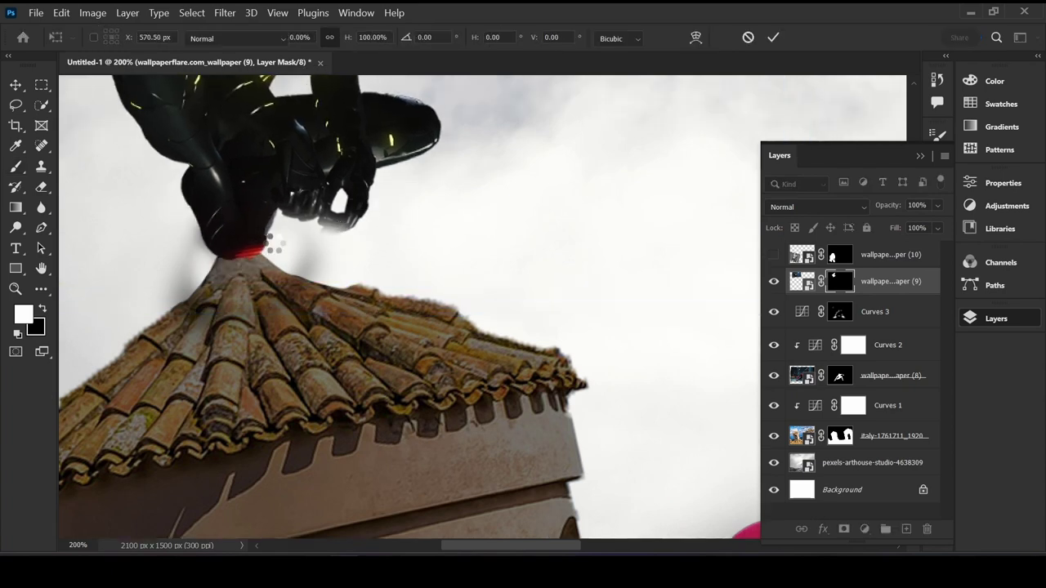
pyautogui.press('b')
pyautogui.press('x')
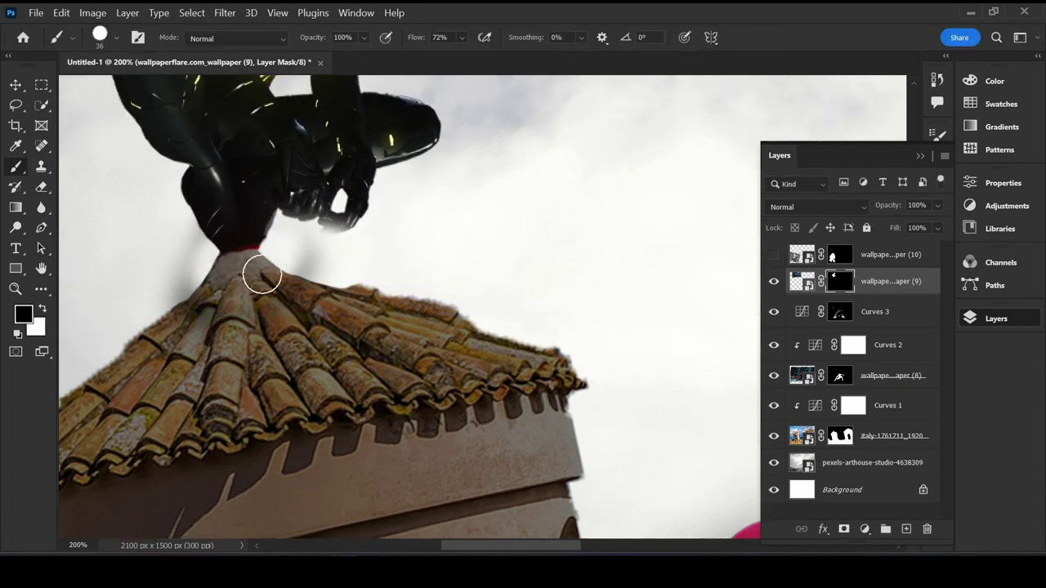
pyautogui.hotkey('ctrl', '0')
pyautogui.hotkey('alt', '[')
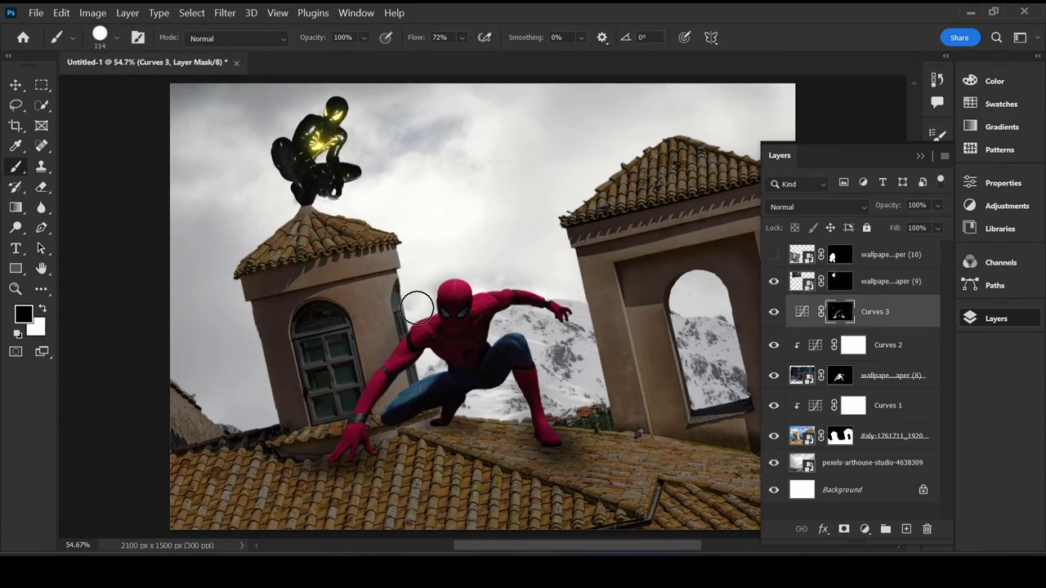
pyautogui.press('x')
pyautogui.moveTo(889, 281); pyautogui.dragTo(889, 450)
# Step: Nudge the figure and paint the tower-peak roof tiles back over its base on italy's mask
pyautogui.hotkey('ctrl', 't')
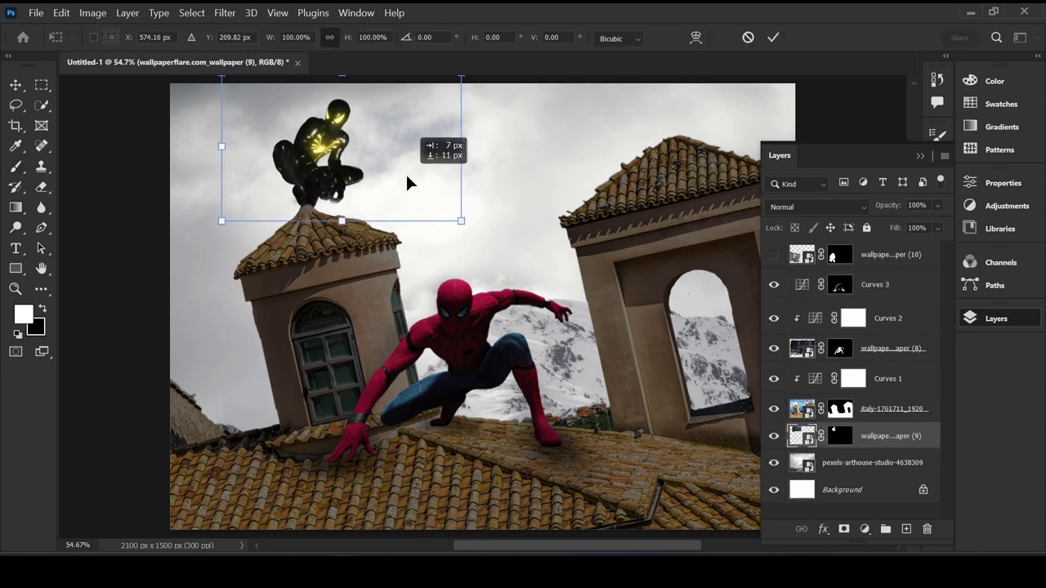
pyautogui.moveTo(405, 172); pyautogui.dragTo(412, 180)
pyautogui.press('Return')
pyautogui.hotkey('alt', ']')
pyautogui.press('x')
pyautogui.moveTo(322, 217); pyautogui.dragTo(425, 27)
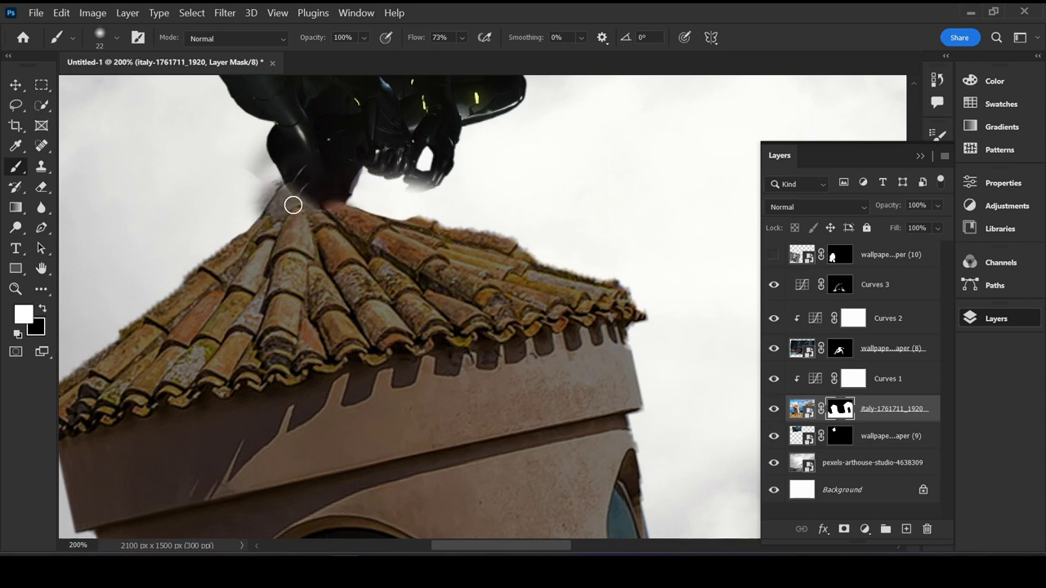
pyautogui.scroll(-5, 292, 200)
pyautogui.moveTo(312, 298); pyautogui.dragTo(319, 304)
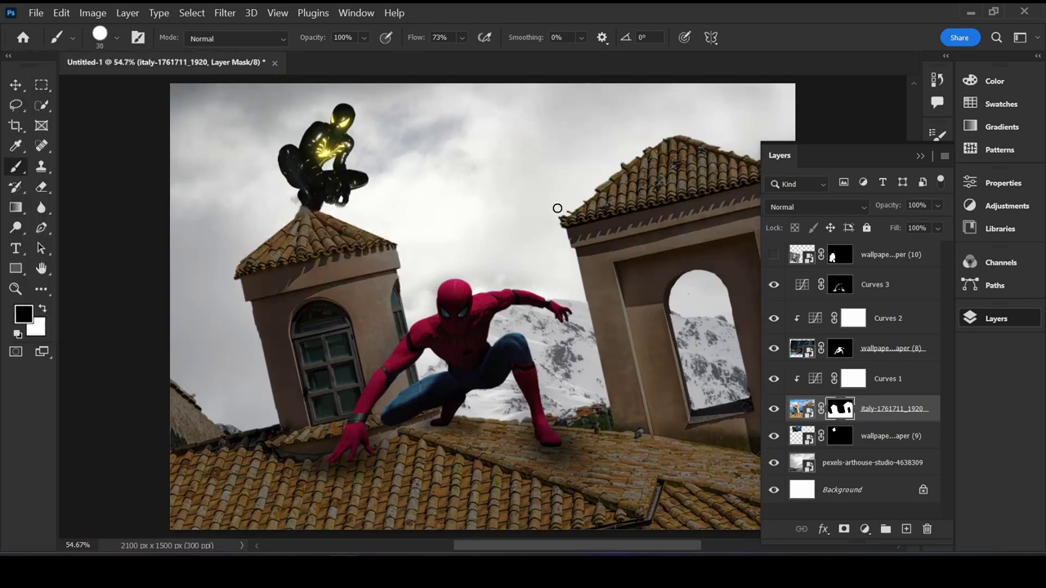
# Step: Add a Levels adjustment that brightens highlights, lifts midtones and lowers output white
pyautogui.click(856, 463)
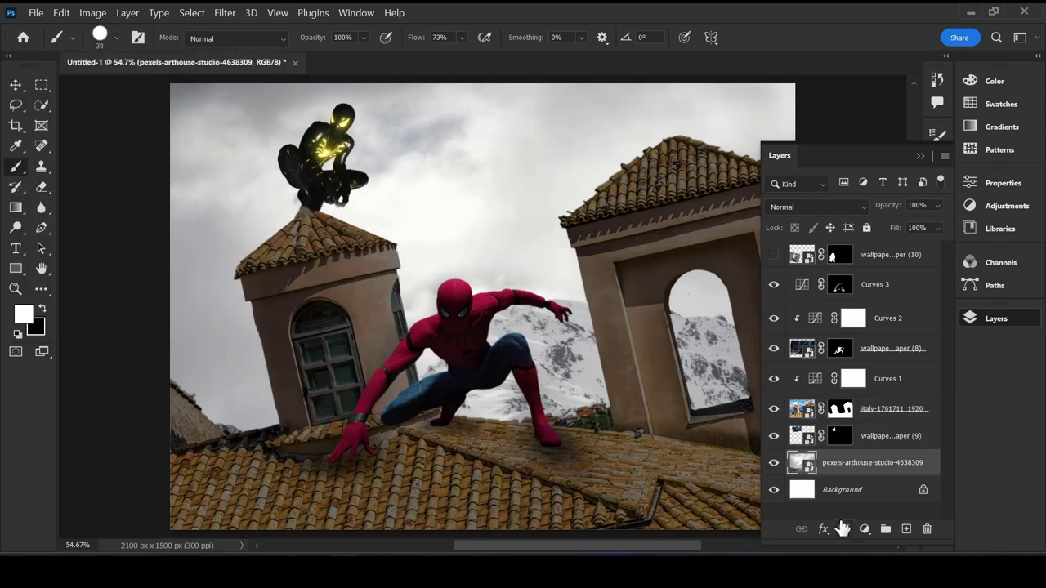
pyautogui.click(864, 529)
pyautogui.click(870, 304)
pyautogui.moveTo(932, 391); pyautogui.dragTo(902, 391)
pyautogui.moveTo(834, 344); pyautogui.dragTo(817, 344)
pyautogui.moveTo(932, 344); pyautogui.dragTo(915, 346)
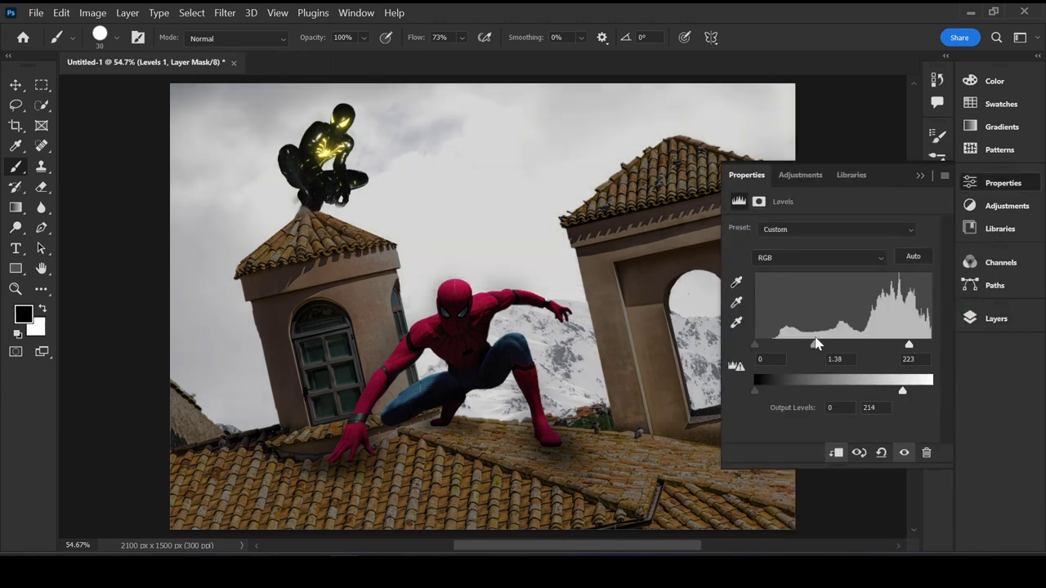
pyautogui.moveTo(902, 390)
pyautogui.mouseDown()
pyautogui.moveTo(871, 391)
pyautogui.moveTo(902, 390)
pyautogui.mouseUp()
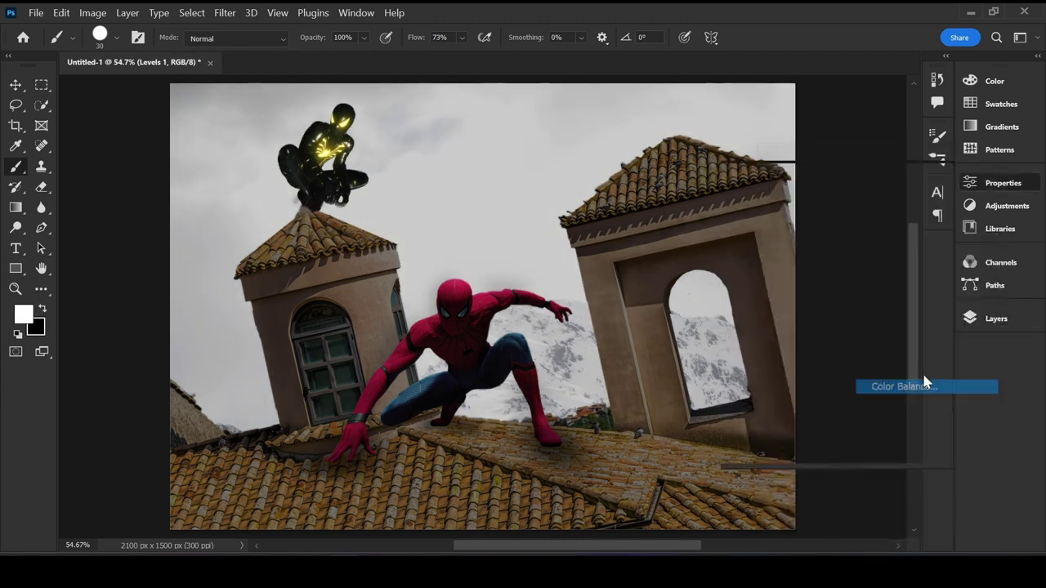
# Step: Add a Color Balance adjustment warming shadows red and pushing highlights toward red and yellow
pyautogui.click(924, 385)
pyautogui.click(842, 230)
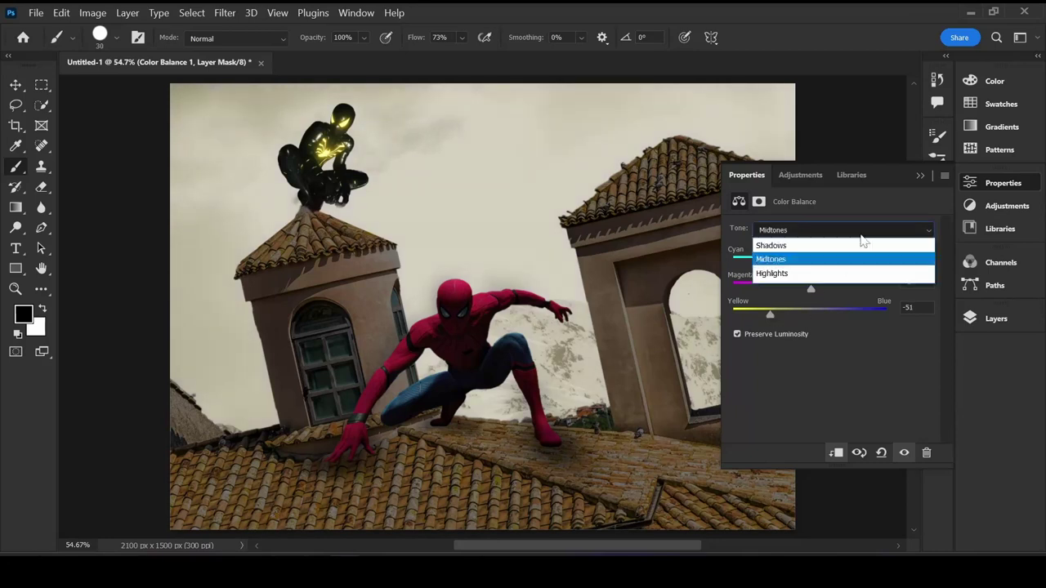
pyautogui.moveTo(800, 263); pyautogui.dragTo(839, 261)
pyautogui.click(842, 230)
pyautogui.click(817, 275)
pyautogui.moveTo(809, 314); pyautogui.dragTo(840, 319)
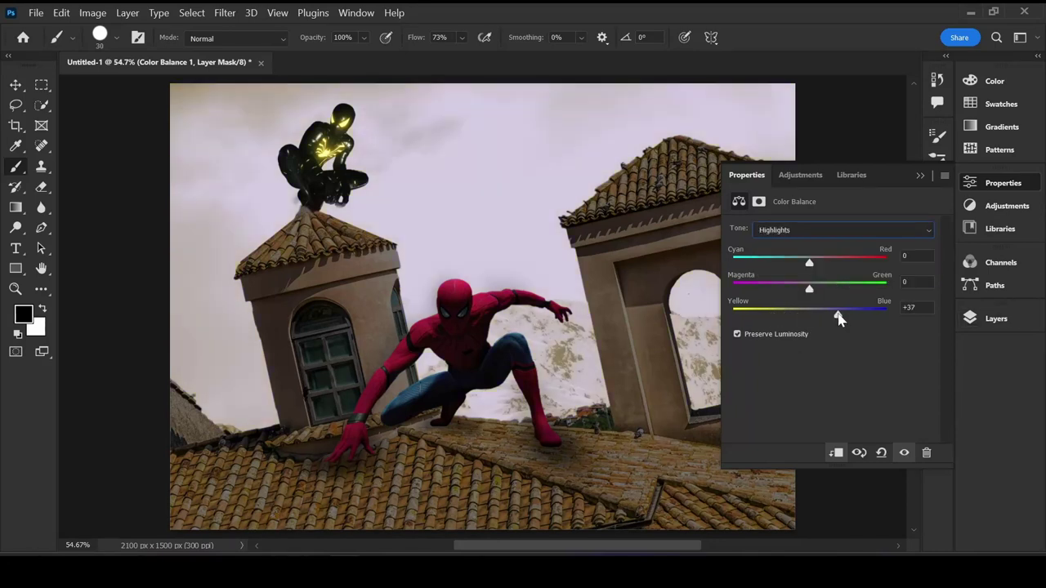
pyautogui.moveTo(824, 264); pyautogui.dragTo(841, 263)
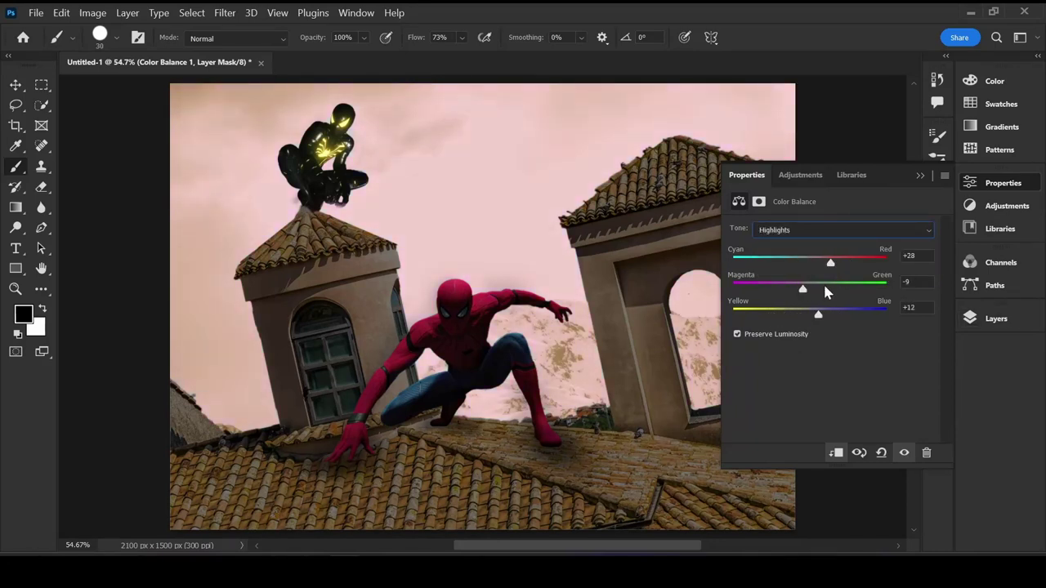
pyautogui.moveTo(818, 314); pyautogui.dragTo(755, 314)
pyautogui.moveTo(807, 286); pyautogui.dragTo(799, 286)
pyautogui.moveTo(756, 315); pyautogui.dragTo(767, 316)
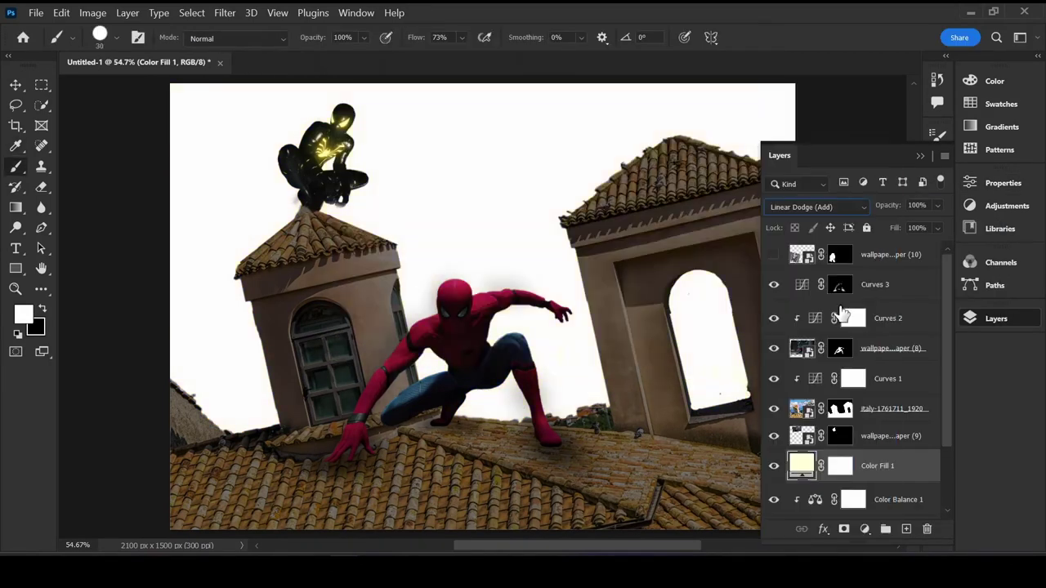
# Step: Invert the Color Fill mask and paint the brightening fill back across the sky
pyautogui.hotkey('ctrl', 'i')
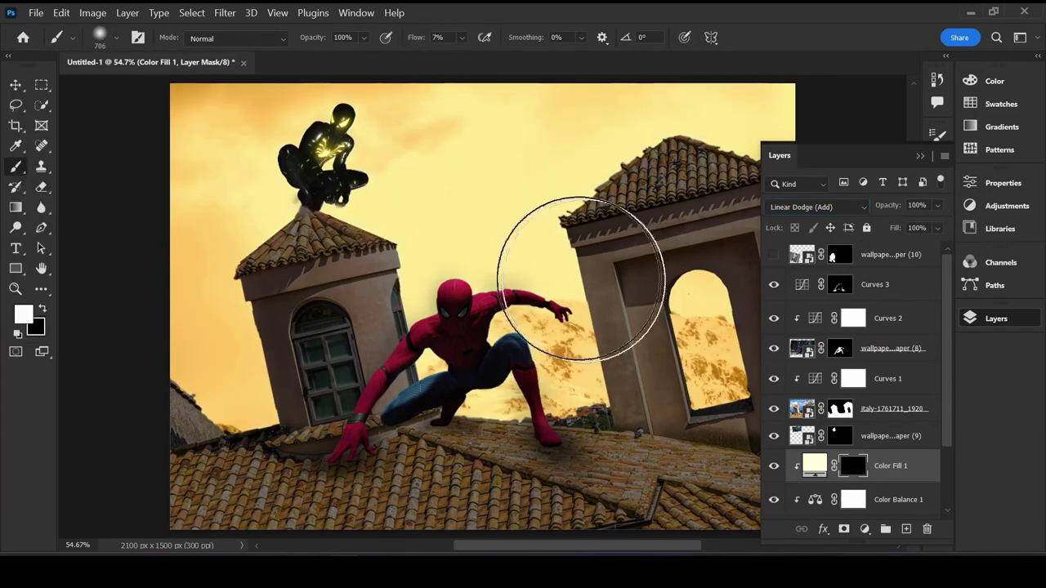
pyautogui.press('F7')
pyautogui.press(']')
pyautogui.moveTo(490, 343); pyautogui.dragTo(307, 229)
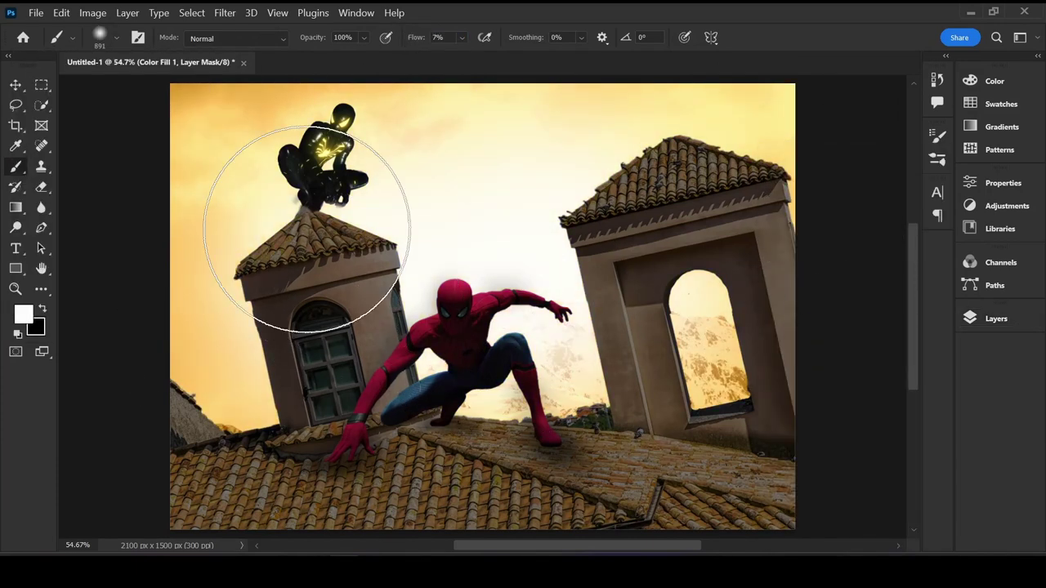
pyautogui.click(972, 319)
# Step: Change the Color Fill layer's colour to bright red
pyautogui.click(865, 529)
pyautogui.click(828, 168)
pyautogui.click(471, 85)
pyautogui.moveTo(565, 257); pyautogui.dragTo(563, 287)
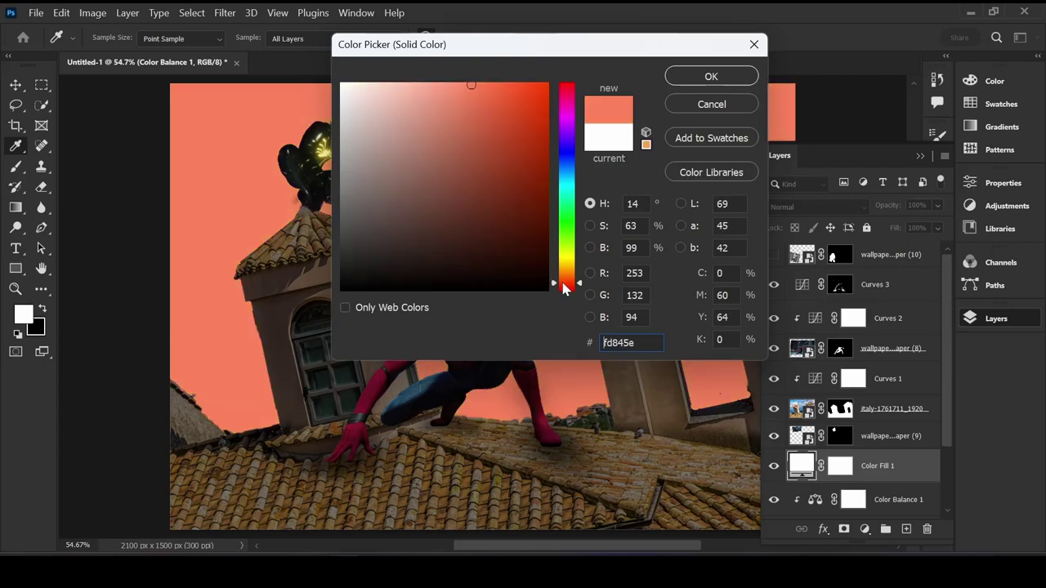
pyautogui.click(525, 83)
pyautogui.click(711, 76)
pyautogui.hotkey('alt', 'shift', 'w')
# Step: Clip the red fill, invert its mask, and paint it back into soft sky patches at low flow
pyautogui.keyDown('alt'); pyautogui.click(821, 482); pyautogui.keyUp('alt')
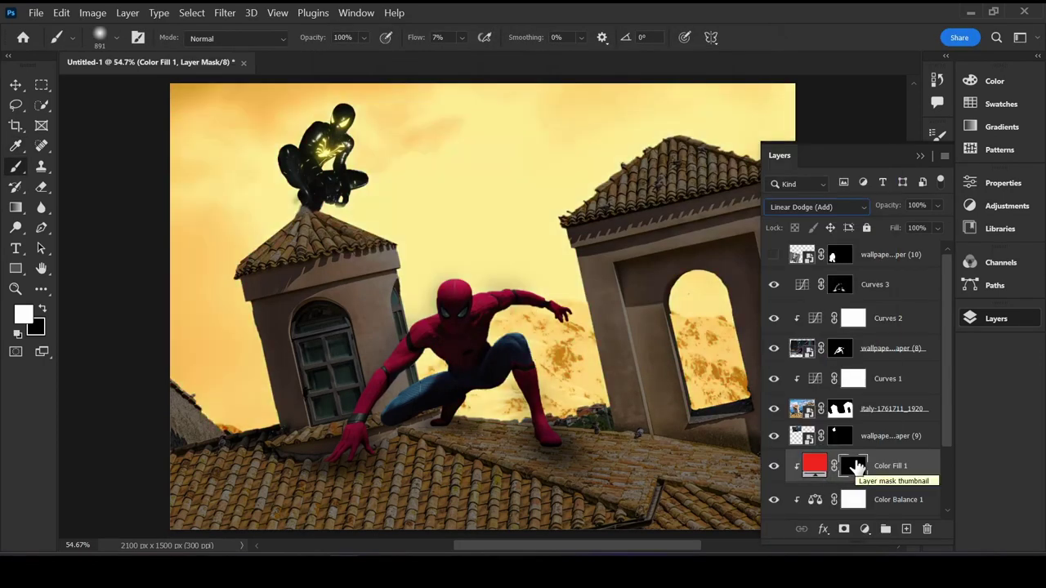
pyautogui.hotkey('ctrl', 'i')
pyautogui.hotkey('shift', '0')
pyautogui.hotkey('shift', '5')
pyautogui.moveTo(420, 256)
pyautogui.mouseDown()
pyautogui.moveTo(406, 474)
pyautogui.moveTo(311, 323)
pyautogui.moveTo(443, 140)
pyautogui.moveTo(327, 303)
pyautogui.moveTo(507, 250)
pyautogui.moveTo(564, 419)
pyautogui.mouseUp()
pyautogui.scroll(-2, 951, 452)
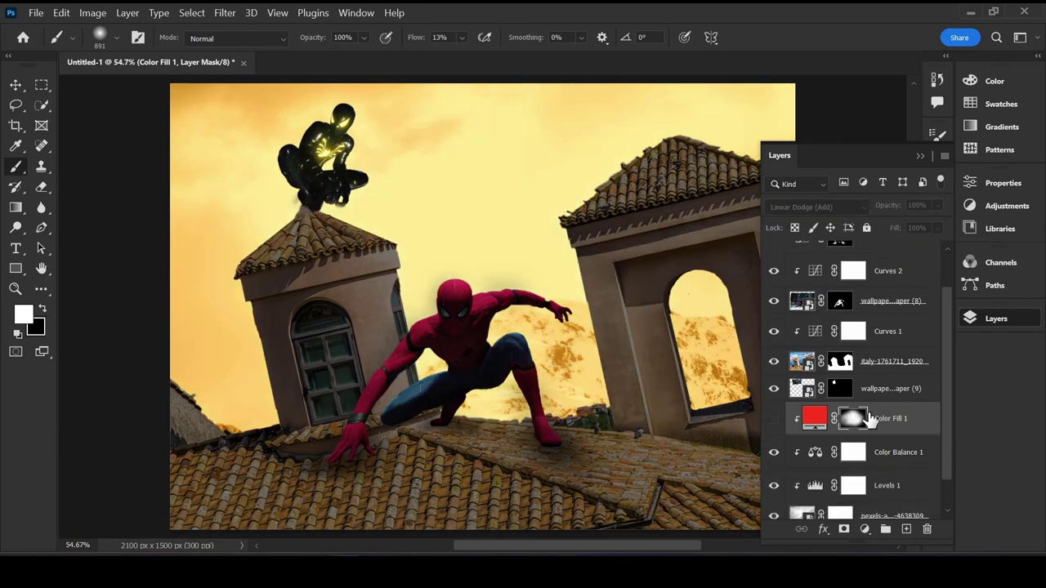
# Step: Drag the misty wolves image from Downloads onto the canvas and commit its placement
pyautogui.hotkey('alt', 'Tab')
pyautogui.scroll(-5, 749, 341)
pyautogui.scroll(-5, 748, 341)
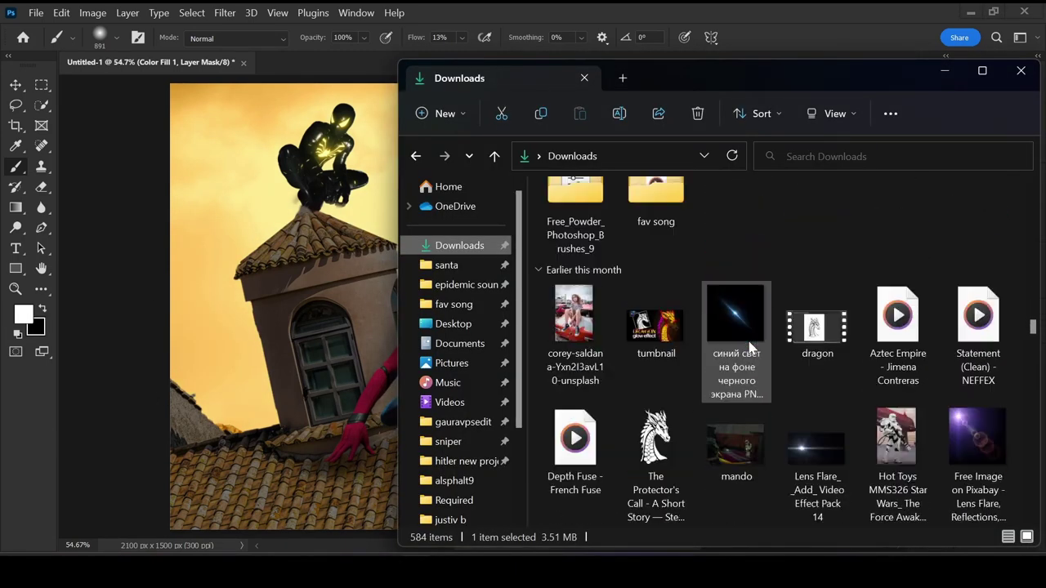
pyautogui.scroll(-5, 749, 341)
pyautogui.scroll(-5, 749, 341)
pyautogui.scroll(-5, 750, 348)
pyautogui.scroll(-5, 760, 343)
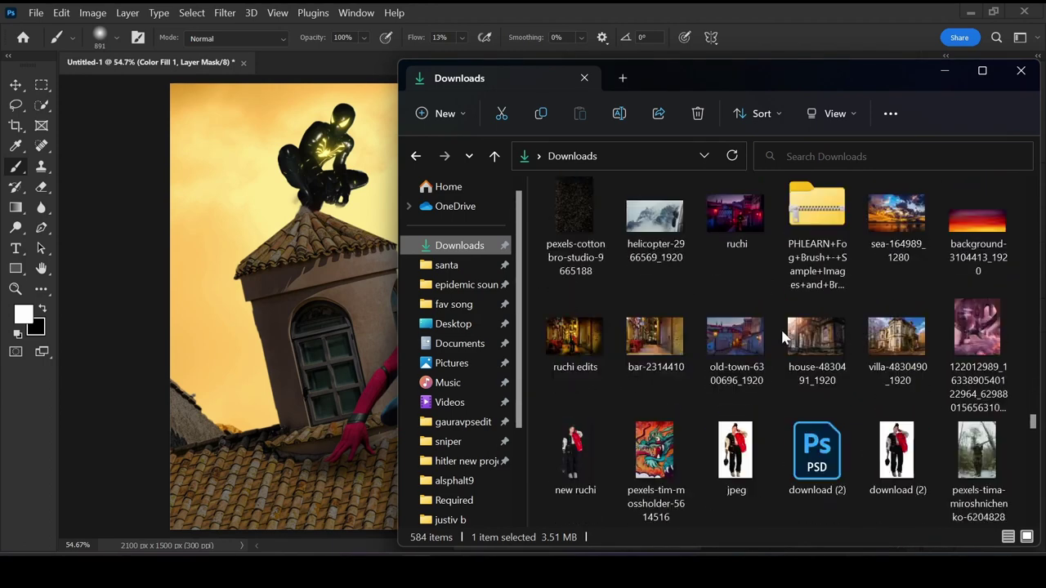
pyautogui.scroll(-5, 772, 339)
pyautogui.scroll(-5, 781, 337)
pyautogui.scroll(15, 781, 327)
pyautogui.moveTo(659, 237); pyautogui.dragTo(529, 136)
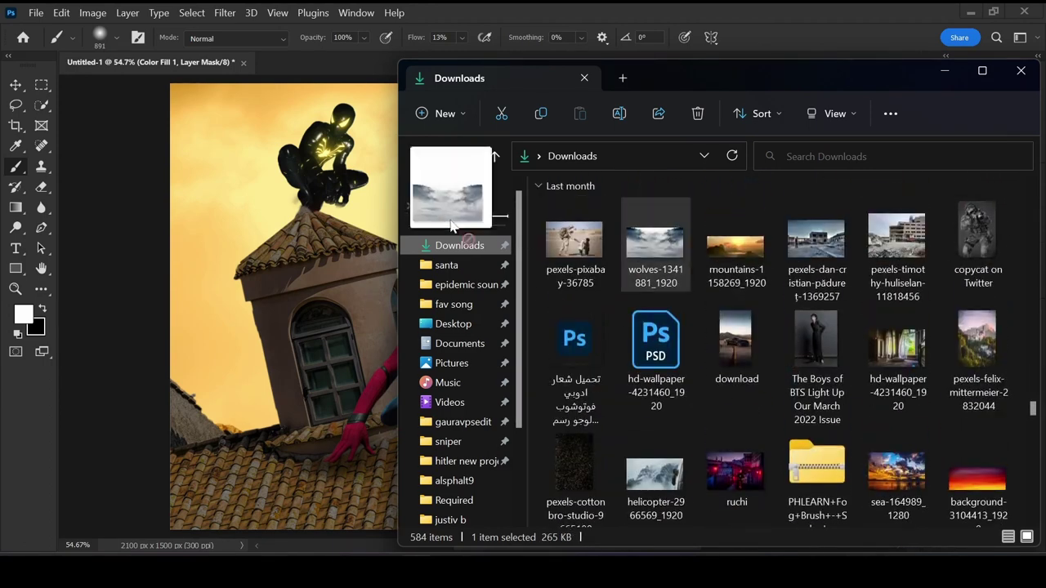
pyautogui.press('Return')
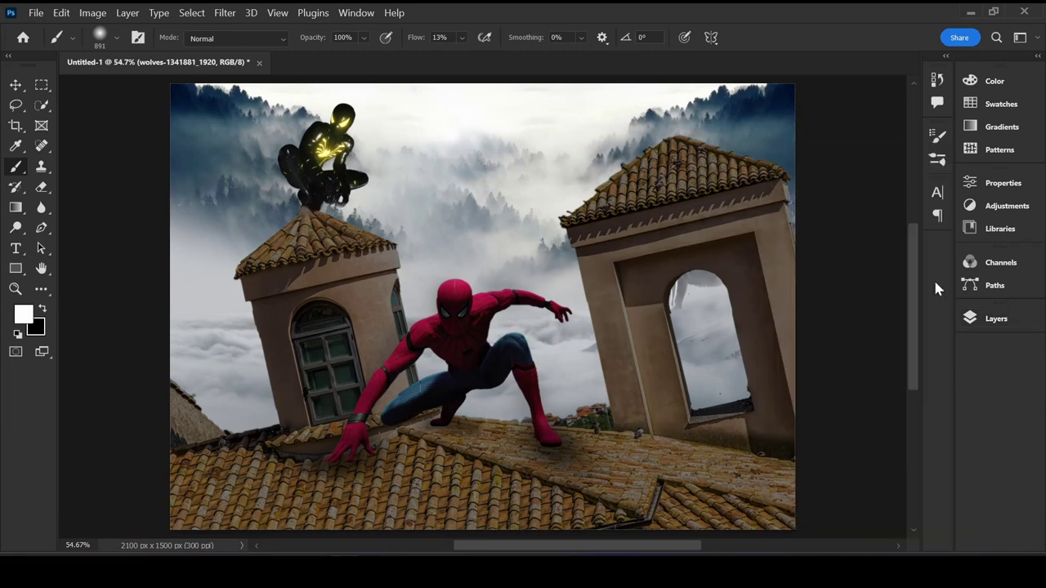
# Step: Mask the wolves layer and softly paint fog out of the upper sky and near the right tower
pyautogui.press('b')
pyautogui.click(921, 155)
pyautogui.hotkey('shift', '0')
pyautogui.hotkey('shift', '1')
pyautogui.press('x')
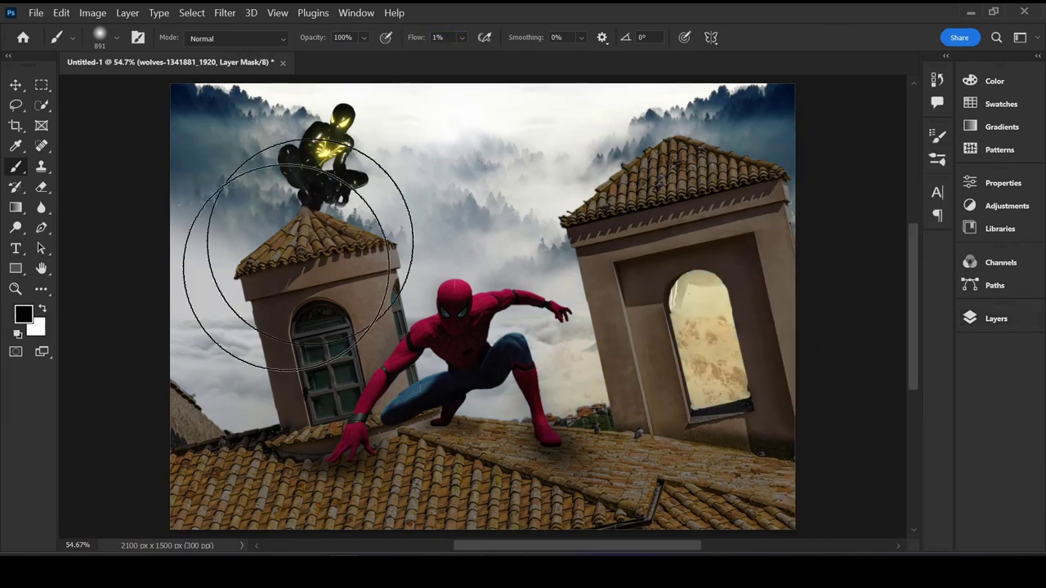
pyautogui.moveTo(490, 205)
pyautogui.mouseDown()
pyautogui.moveTo(351, 237)
pyautogui.moveTo(464, 213)
pyautogui.moveTo(502, 163)
pyautogui.mouseUp()
pyautogui.press('x')
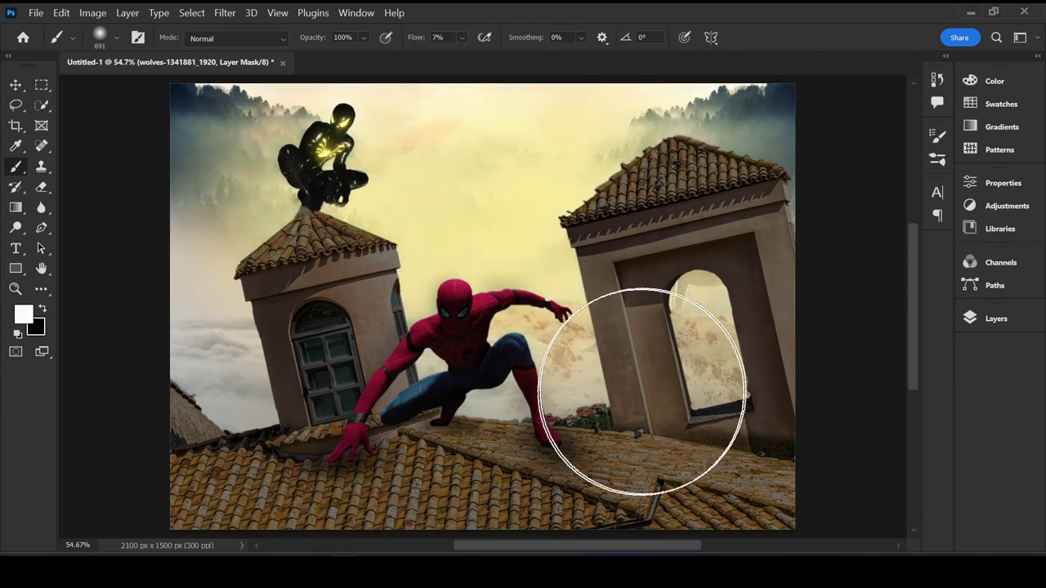
pyautogui.moveTo(653, 373); pyautogui.dragTo(700, 292)
pyautogui.press('x')
pyautogui.hotkey('shift', '7')
# Step: Delete the Color Fill 1 and Color Balance 1 layers
pyautogui.click(996, 319)
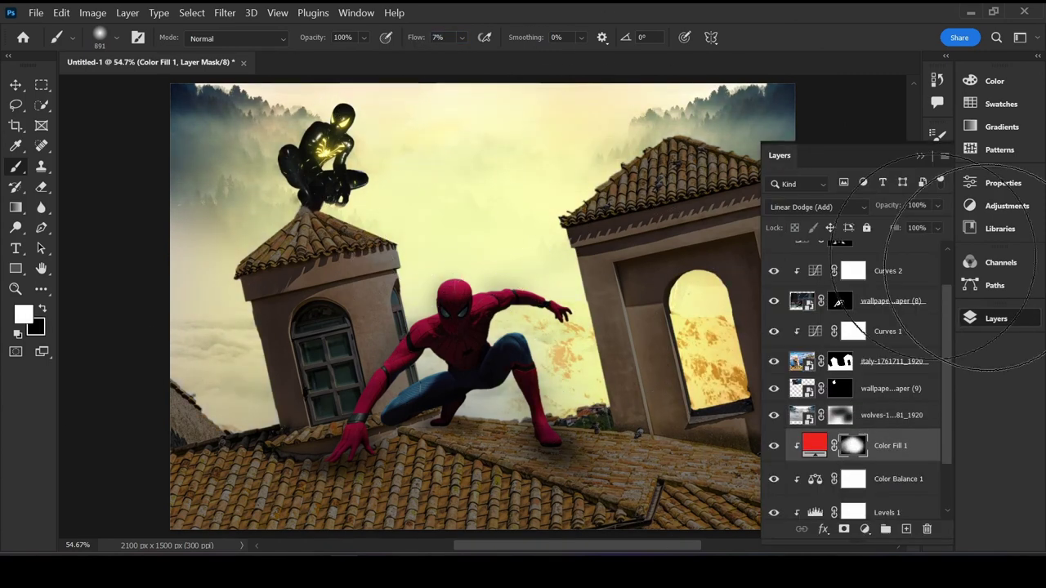
pyautogui.click(996, 319)
pyautogui.press('Delete')
pyautogui.press('Delete')
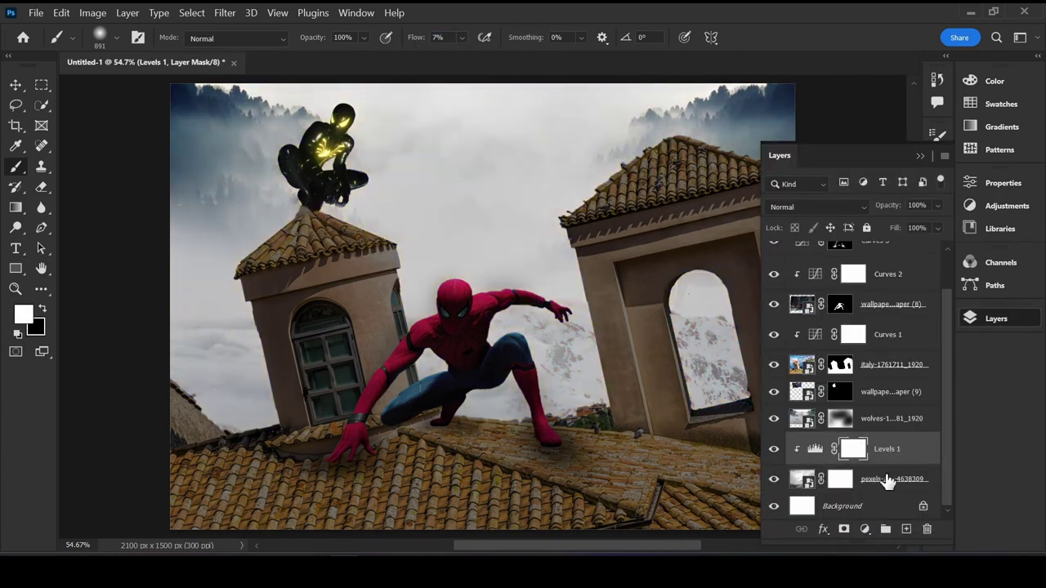
# Step: Trash the old Levels and fog layers and add a new Levels adjustment
pyautogui.click(892, 452)
pyautogui.moveTo(892, 451); pyautogui.dragTo(926, 529)
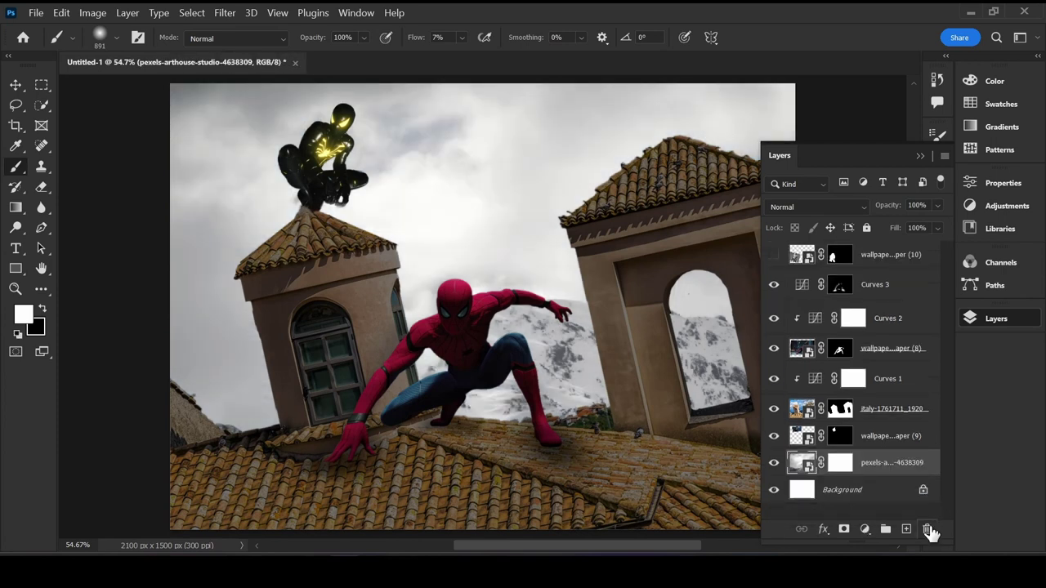
pyautogui.click(866, 529)
pyautogui.click(957, 301)
# Step: Nudge Color Balance 1 midtones toward blue with neutral magenta-green
pyautogui.click(997, 319)
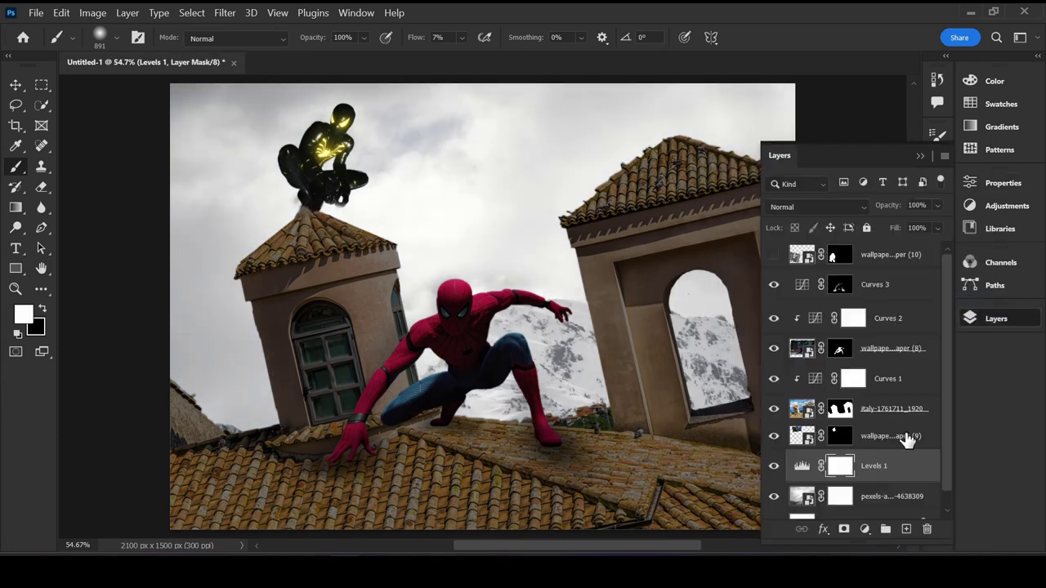
pyautogui.click(836, 366)
pyautogui.moveTo(801, 291); pyautogui.dragTo(809, 289)
pyautogui.click(828, 315)
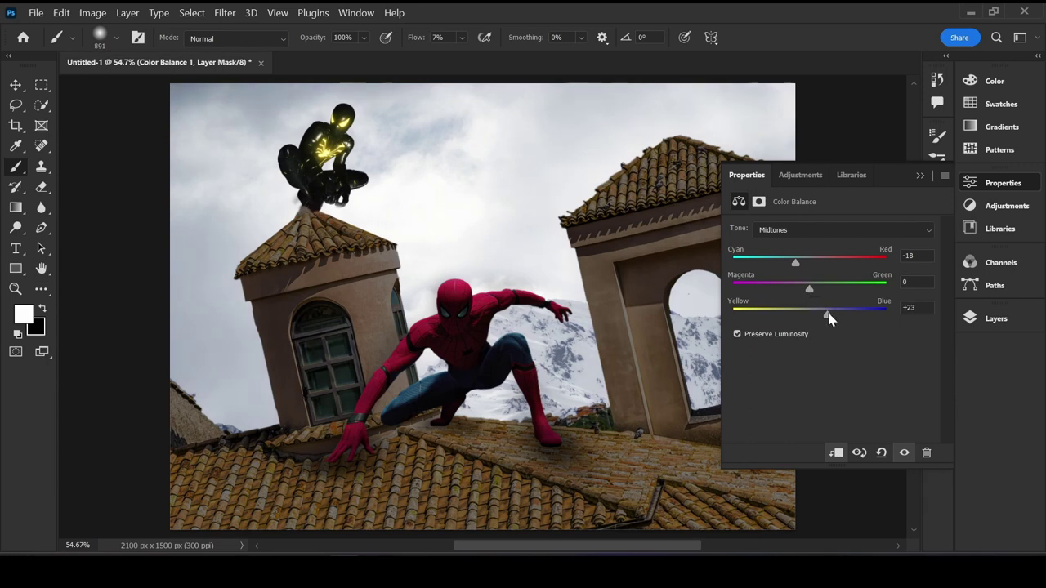
pyautogui.click(797, 230)
pyautogui.click(797, 273)
# Step: Add a Solid Color fill layer, picking pale yellow fffbb4
pyautogui.click(996, 319)
pyautogui.click(816, 466)
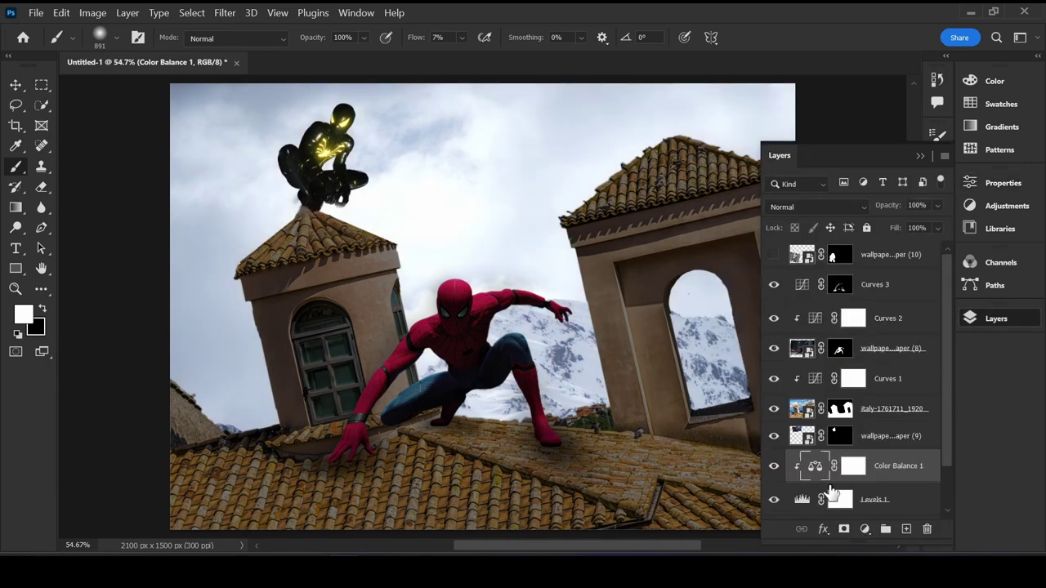
pyautogui.click(865, 529)
pyautogui.click(898, 237)
# Step: Confirm the pale-yellow fill, set it to Linear Dodge (Add), and invert its mask
pyautogui.click(401, 82)
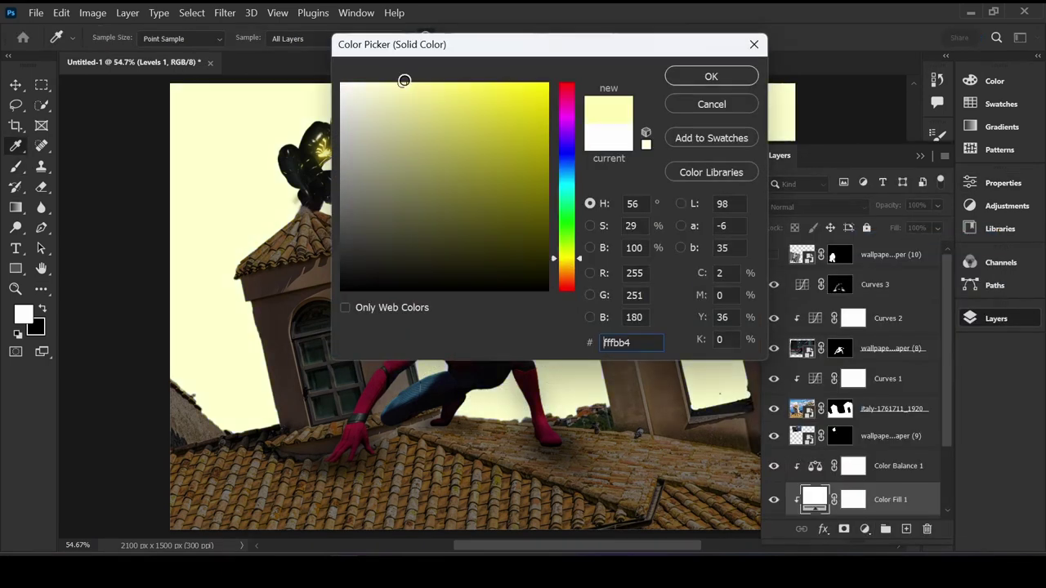
pyautogui.click(710, 74)
pyautogui.hotkey('shift', 'alt', 'a')
pyautogui.click(852, 499)
pyautogui.hotkey('ctrl', 'i')
# Step: Paint a soft yellow glow into the sky, then restore darker clouds in the upper sky
pyautogui.moveTo(415, 336)
pyautogui.mouseDown()
pyautogui.moveTo(420, 198)
pyautogui.moveTo(514, 327)
pyautogui.moveTo(405, 212)
pyautogui.mouseUp()
pyautogui.hotkey('shift', '2')
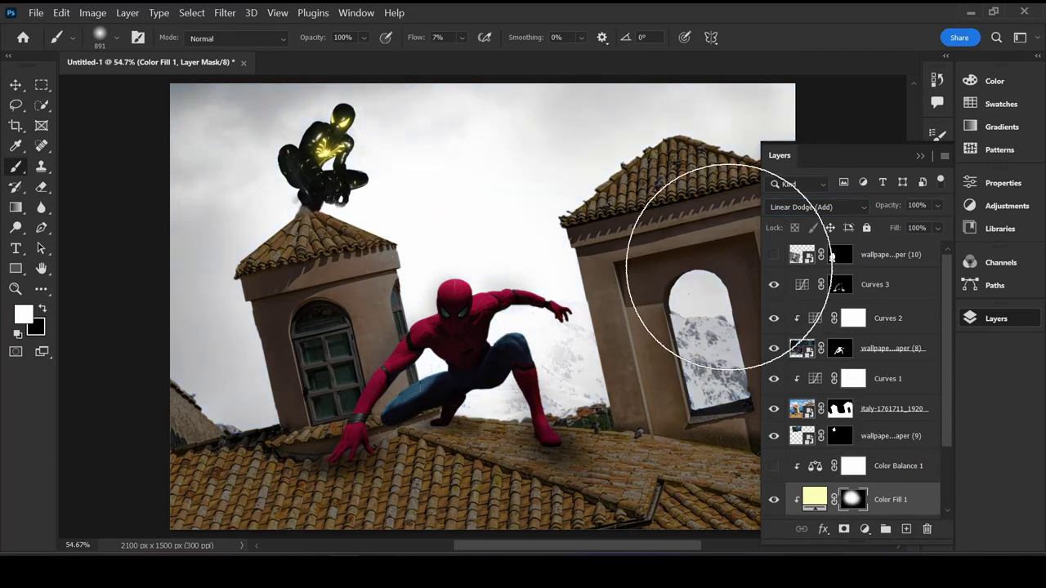
pyautogui.moveTo(343, 188)
pyautogui.mouseDown()
pyautogui.moveTo(354, 282)
pyautogui.moveTo(525, 269)
pyautogui.mouseUp()
pyautogui.press('F7')
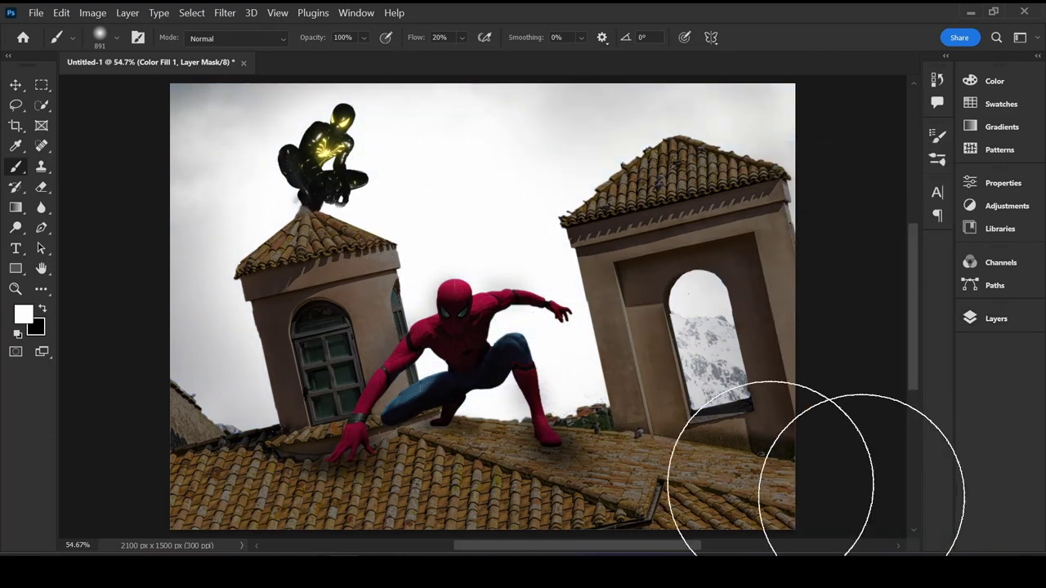
pyautogui.press('x')
pyautogui.hotkey('shift', '0')
pyautogui.hotkey('shift', '4')
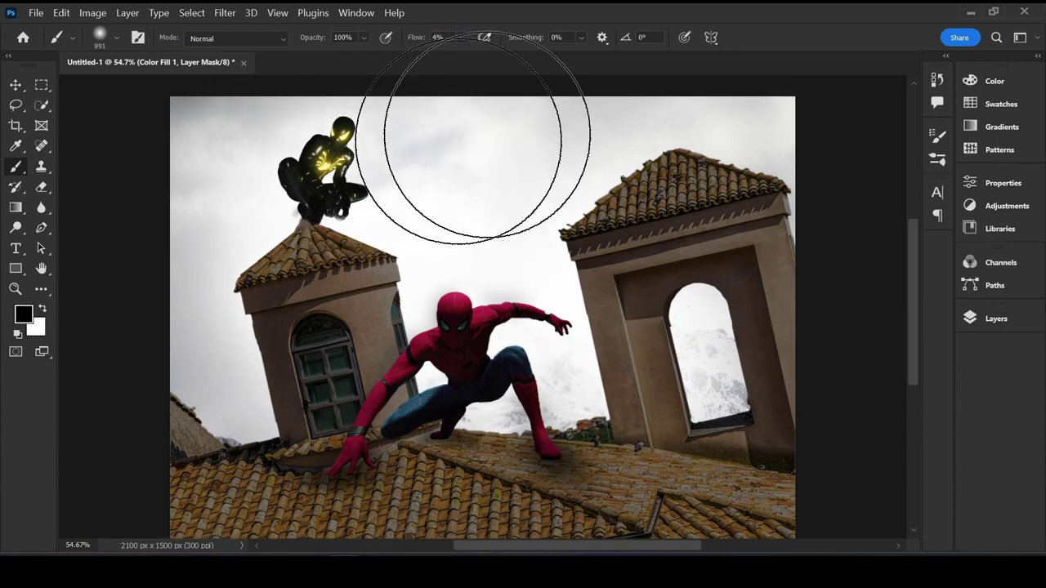
pyautogui.moveTo(501, 128); pyautogui.dragTo(636, 127)
pyautogui.press('x')
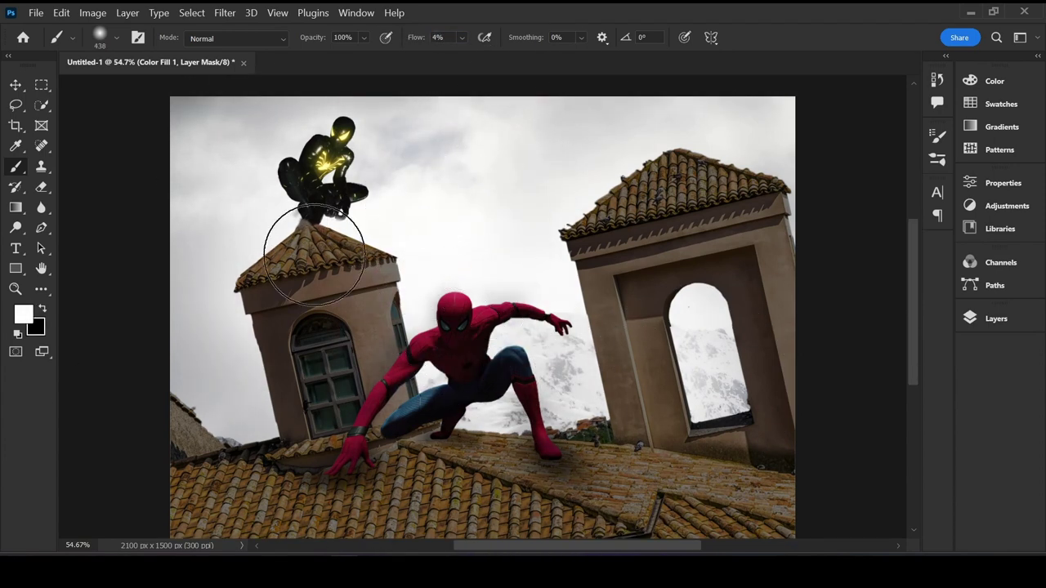
pyautogui.press('F7')
# Step: Retune Color Balance 1 midtones toward blue with a slight red tint
pyautogui.doubleClick(815, 472)
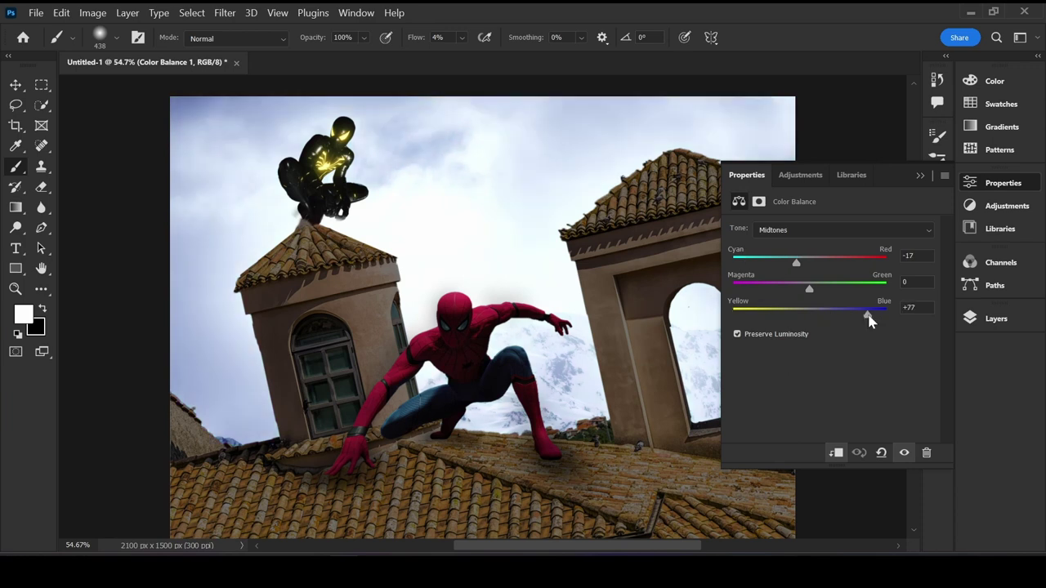
pyautogui.moveTo(809, 286); pyautogui.dragTo(754, 286)
pyautogui.moveTo(871, 275); pyautogui.dragTo(853, 264)
pyautogui.moveTo(770, 290); pyautogui.dragTo(807, 291)
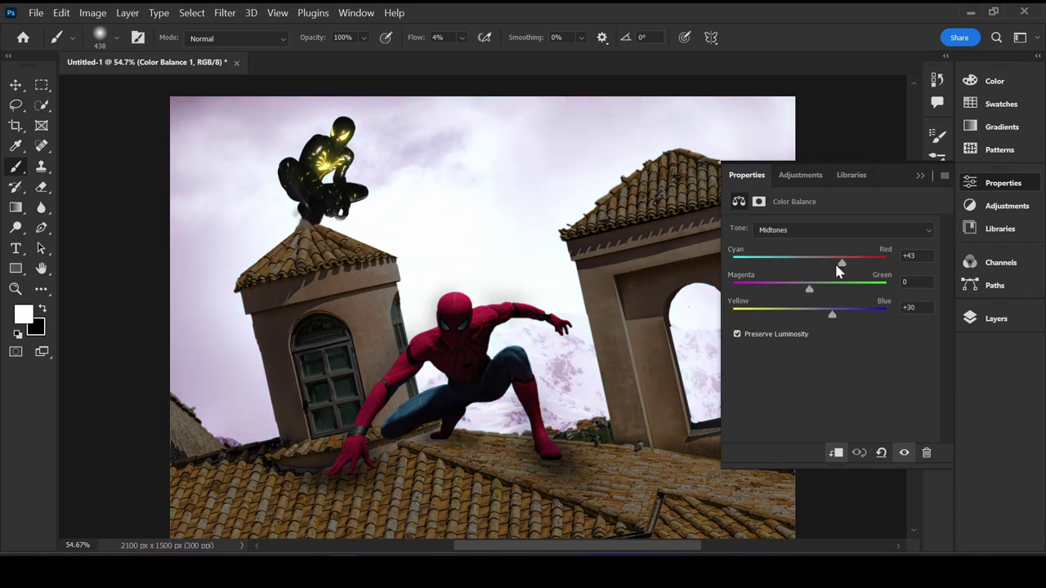
# Step: Add a Color Lookup adjustment layer
pyautogui.click(999, 320)
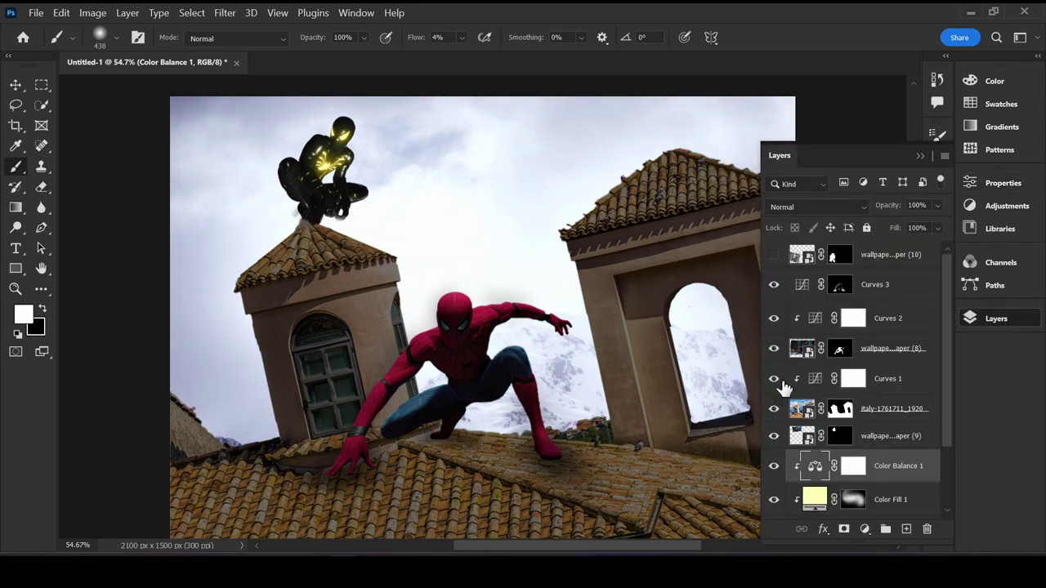
pyautogui.scroll(-2, 939, 437)
pyautogui.click(865, 529)
# Step: Apply a HorrorBlue Color Lookup and move it lower in the layer stack
pyautogui.click(907, 434)
pyautogui.click(850, 227)
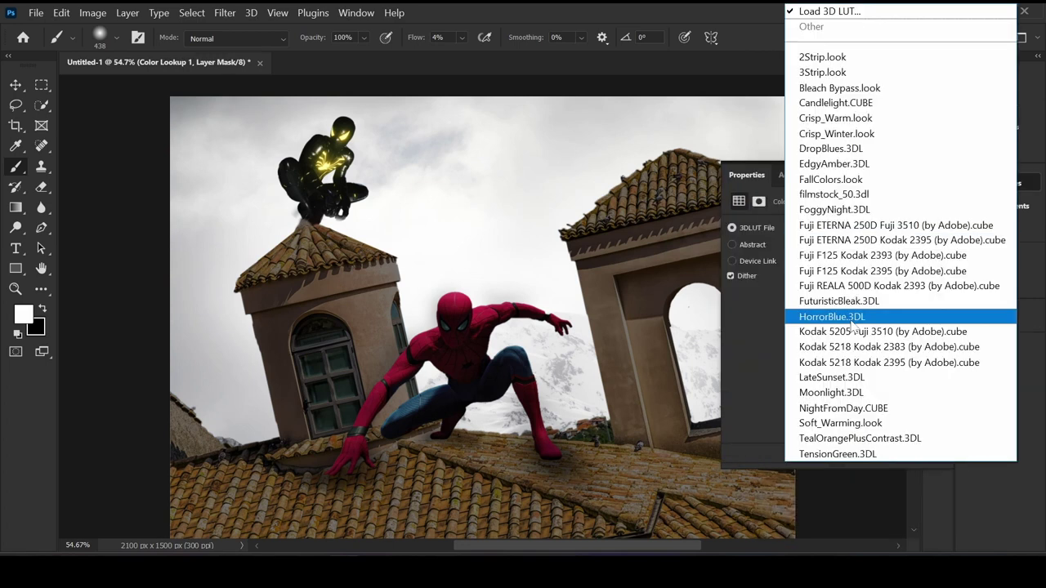
pyautogui.click(852, 319)
pyautogui.click(996, 319)
pyautogui.scroll(-1, 944, 450)
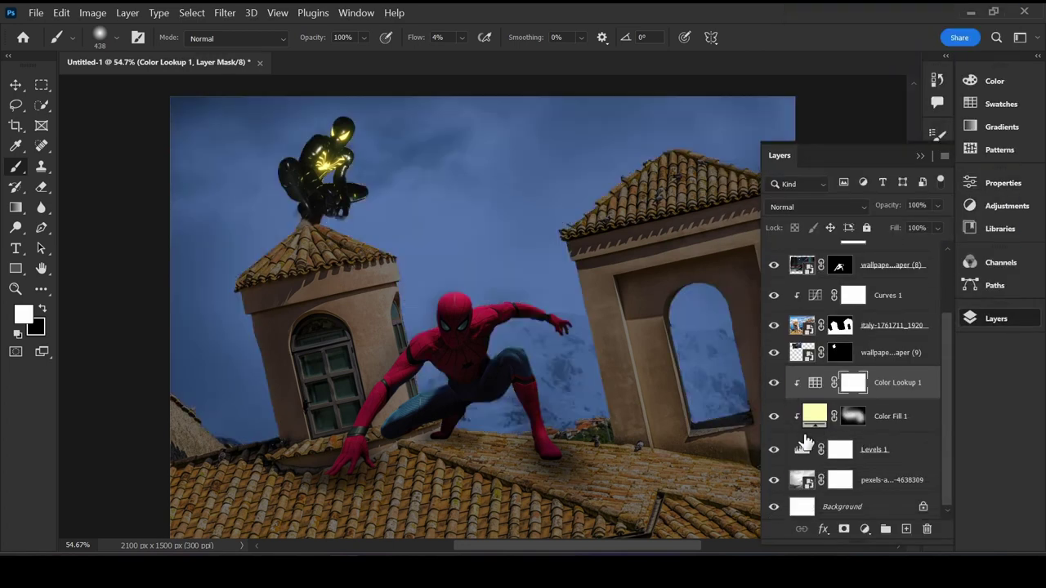
pyautogui.moveTo(879, 393); pyautogui.dragTo(888, 449)
# Step: Darken the Levels midtones and deepen the blacks so grey storm clouds show
pyautogui.doubleClick(888, 449)
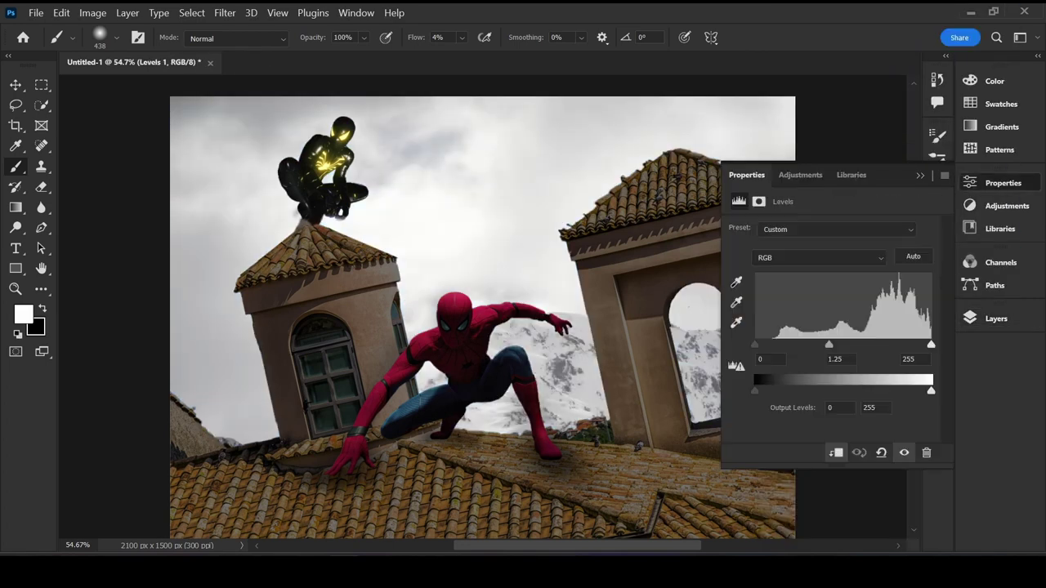
pyautogui.moveTo(829, 344)
pyautogui.mouseDown()
pyautogui.moveTo(922, 344)
pyautogui.moveTo(895, 344)
pyautogui.mouseUp()
pyautogui.moveTo(755, 344)
pyautogui.mouseDown()
pyautogui.moveTo(805, 344)
pyautogui.moveTo(794, 344)
pyautogui.moveTo(837, 315)
pyautogui.mouseUp()
# Step: Add a Color Balance shifting midtones toward cyan and blue, then a solid colour fill layer
pyautogui.click(996, 318)
pyautogui.click(870, 453)
pyautogui.click(934, 381)
pyautogui.moveTo(809, 262)
pyautogui.mouseDown()
pyautogui.moveTo(791, 261)
pyautogui.moveTo(822, 262)
pyautogui.mouseUp()
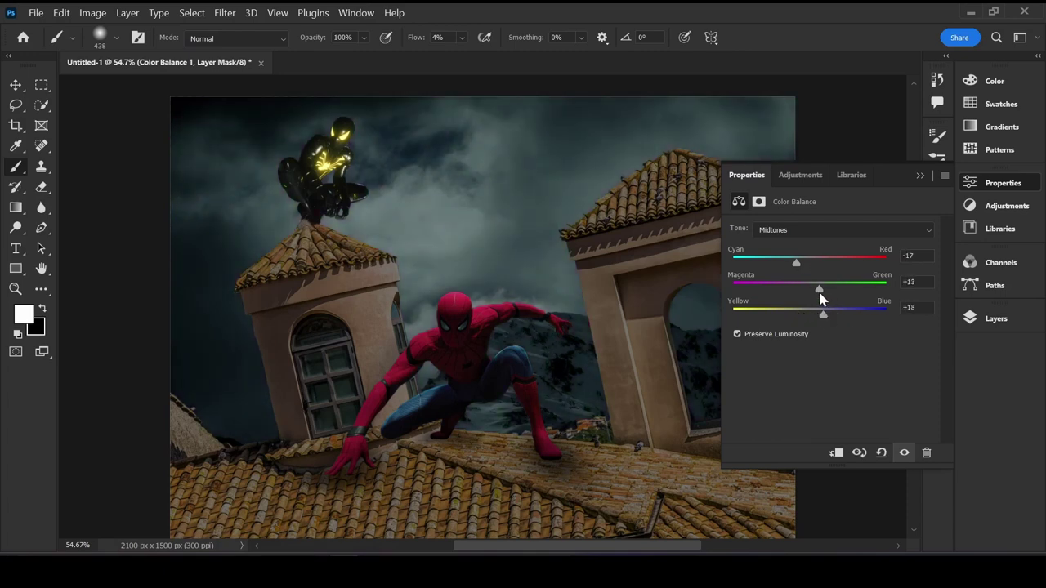
pyautogui.click(996, 318)
pyautogui.click(864, 529)
# Step: Make the fill white, blend it as Lighter Color, and invert its mask
pyautogui.click(869, 229)
pyautogui.press('Return')
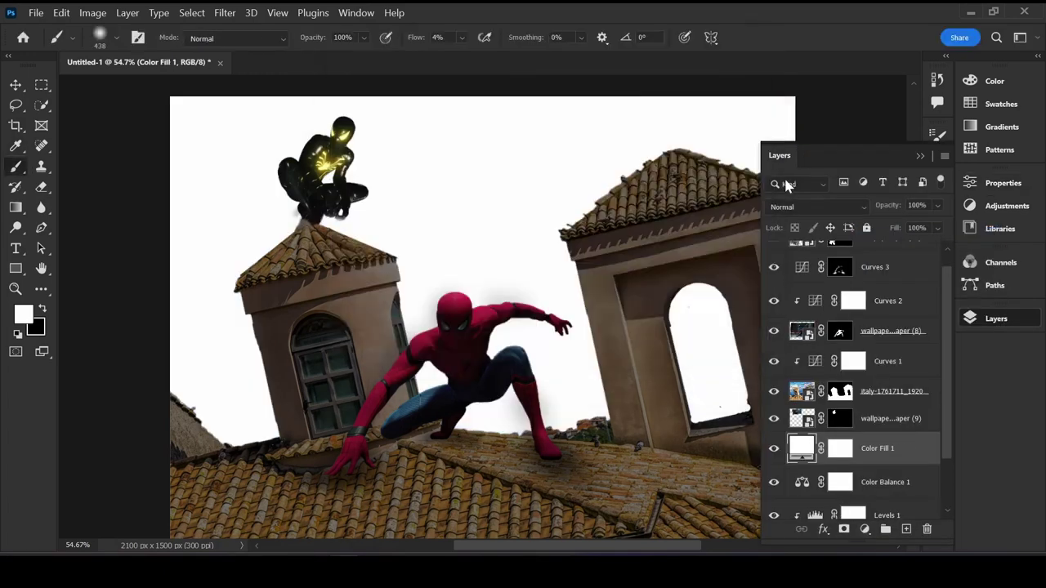
pyautogui.click(817, 207)
pyautogui.hotkey('ctrl', 'i')
# Step: Paint a bright white glow into the sky behind Spider-Man with a larger, higher-flow brush
pyautogui.press(']')
pyautogui.moveTo(457, 245)
pyautogui.mouseDown()
pyautogui.moveTo(433, 221)
pyautogui.moveTo(350, 299)
pyautogui.moveTo(572, 311)
pyautogui.mouseUp()
pyautogui.moveTo(440, 305); pyautogui.dragTo(456, 221)
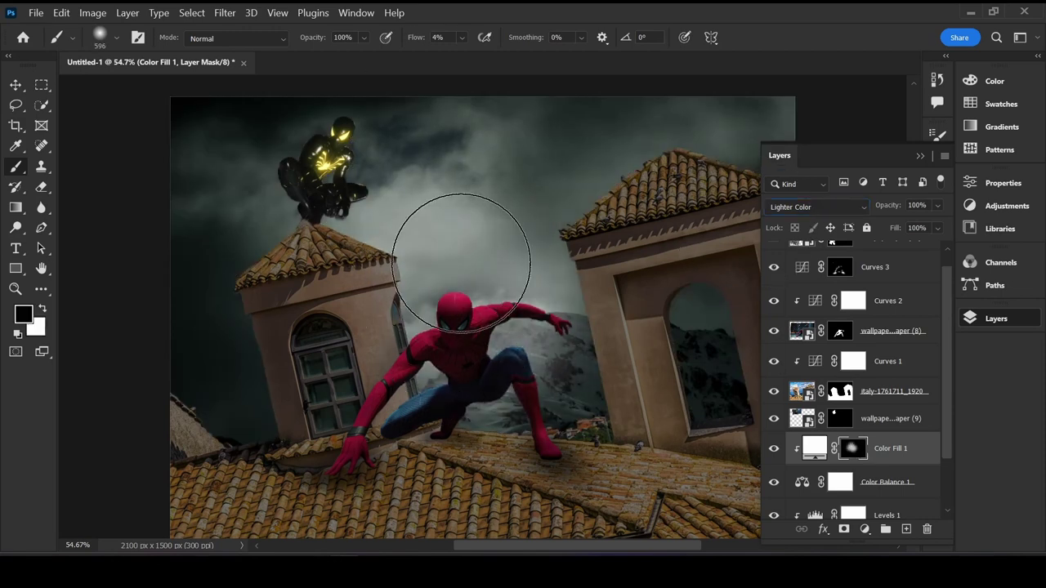
pyautogui.scroll(-2, 851, 435)
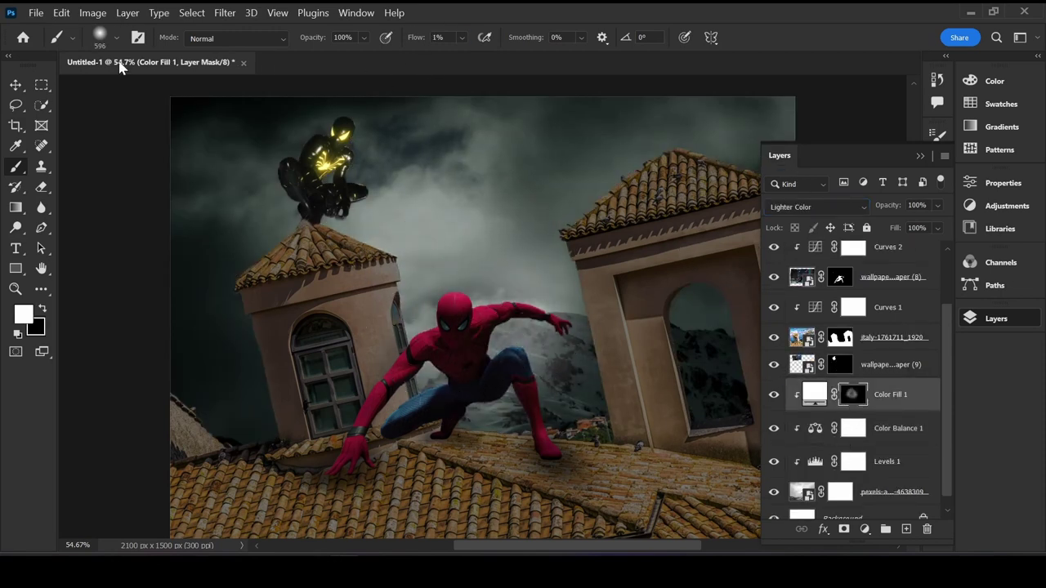
pyautogui.moveTo(415, 43); pyautogui.dragTo(419, 43)
pyautogui.press(']')
pyautogui.press(']')
pyautogui.press(']')
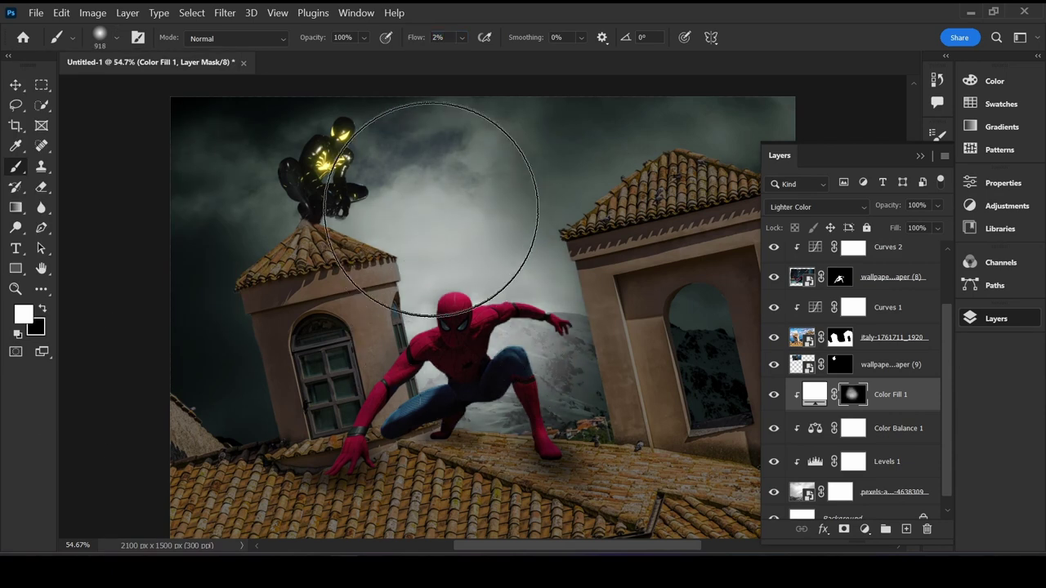
pyautogui.moveTo(458, 213); pyautogui.dragTo(464, 241)
# Step: Tone down the glow around Spider-Man and brighten the sky inside the arched window
pyautogui.click(855, 394)
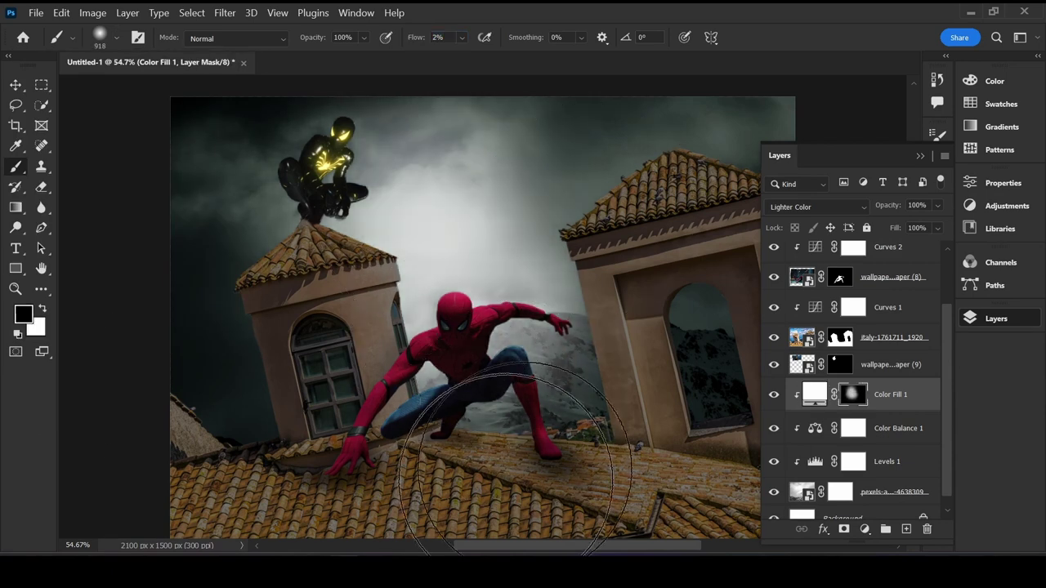
pyautogui.press('[')
pyautogui.press('[')
pyautogui.press('[')
pyautogui.press('x')
pyautogui.moveTo(458, 384); pyautogui.dragTo(556, 327)
pyautogui.click(920, 156)
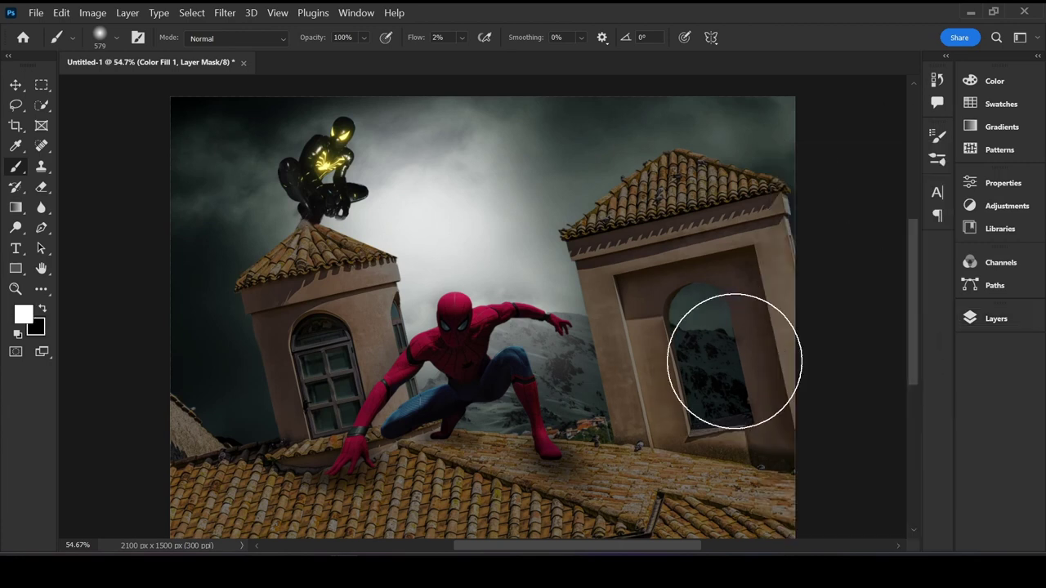
pyautogui.moveTo(735, 362)
pyautogui.mouseDown()
pyautogui.moveTo(764, 397)
pyautogui.moveTo(712, 350)
pyautogui.mouseUp()
# Step: Try placing, shrinking and positioning a moon picture, then cancel the placement
pyautogui.click(974, 323)
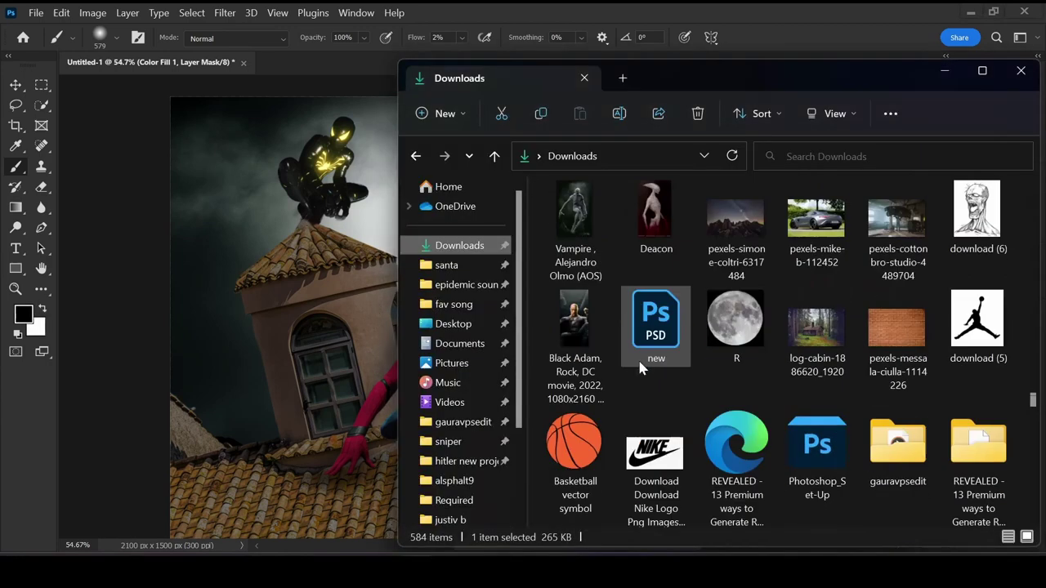
pyautogui.moveTo(742, 316); pyautogui.dragTo(538, 180)
pyautogui.moveTo(629, 391); pyautogui.dragTo(602, 304)
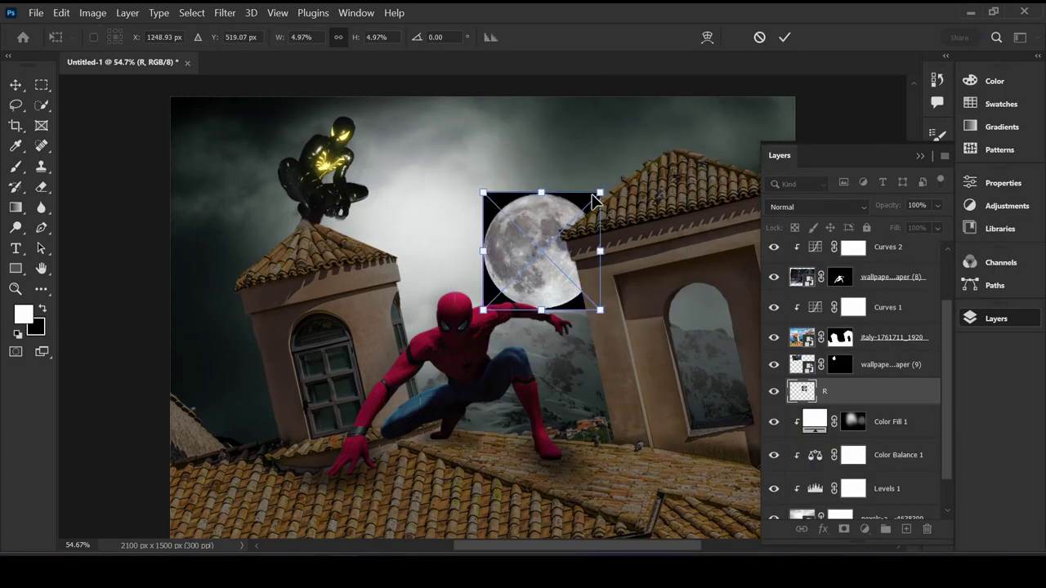
pyautogui.moveTo(541, 245)
pyautogui.mouseDown()
pyautogui.moveTo(670, 158)
pyautogui.moveTo(558, 196)
pyautogui.mouseUp()
pyautogui.press('Return')
# Step: Bring the lightning picture in from Downloads and set its blend mode to Screen
pyautogui.hotkey('alt', 'Tab')
pyautogui.scroll(-10, 856, 309)
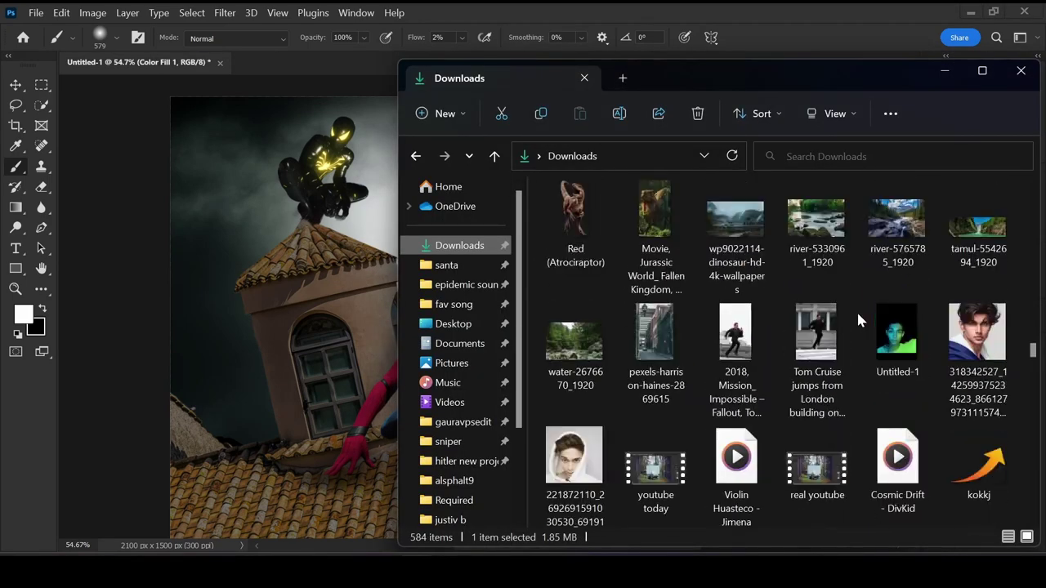
pyautogui.scroll(-10, 857, 309)
pyautogui.scroll(-10, 856, 310)
pyautogui.moveTo(737, 327); pyautogui.dragTo(745, 260)
pyautogui.click(817, 206)
pyautogui.click(809, 235)
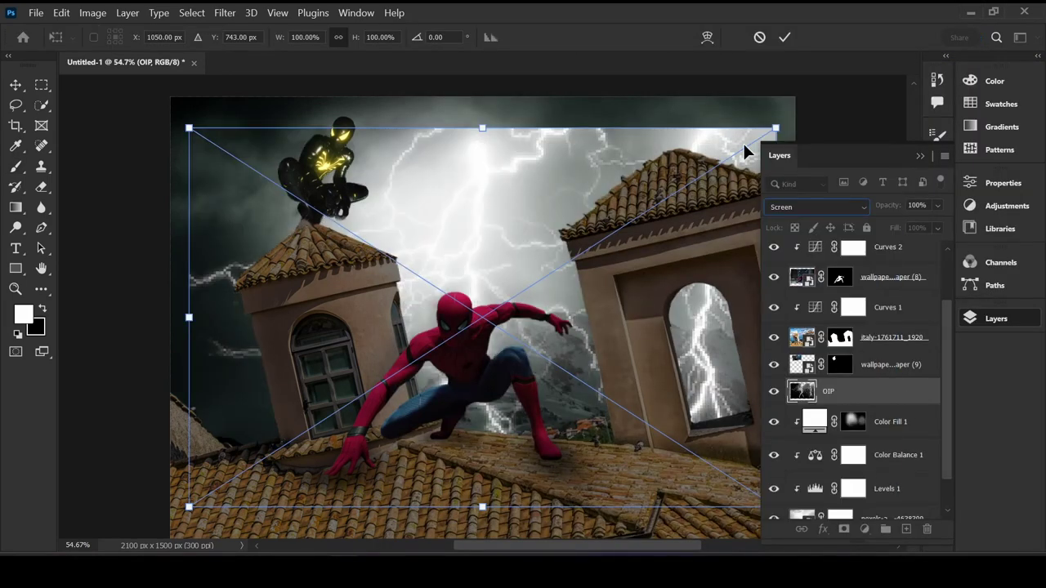
# Step: Shrink the lightning, move it above Spider-Man, tilt it left, and commit
pyautogui.moveTo(776, 128); pyautogui.dragTo(402, 276)
pyautogui.moveTo(356, 347); pyautogui.dragTo(490, 178)
pyautogui.moveTo(547, 253)
pyautogui.mouseDown()
pyautogui.moveTo(524, 245)
pyautogui.moveTo(576, 230)
pyautogui.mouseUp()
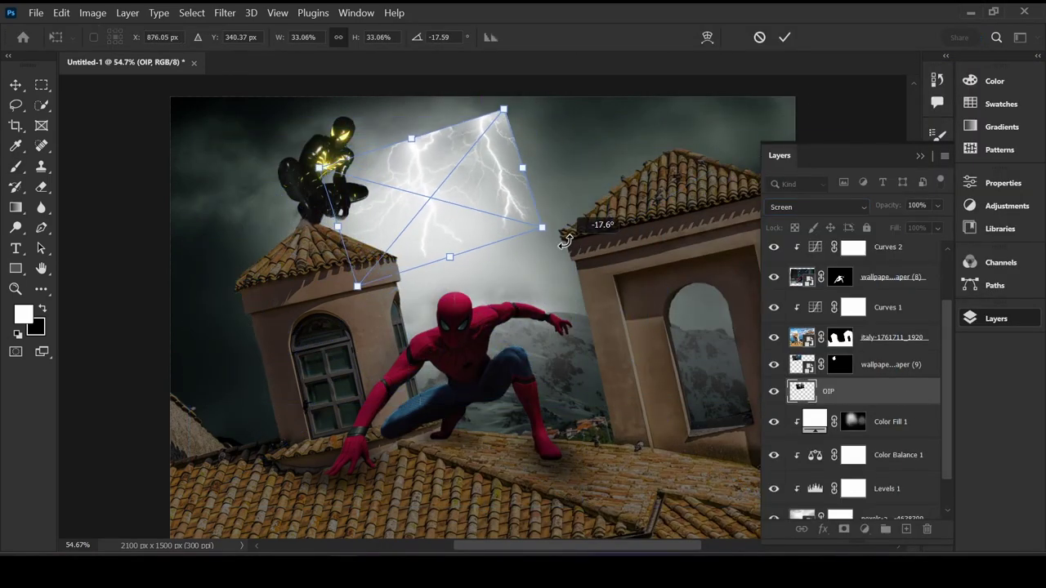
pyautogui.press('Return')
# Step: Brush out the lightning's hard edges with a smaller, higher-flow brush
pyautogui.press('b')
pyautogui.hotkey('shift', '0')
pyautogui.hotkey('shift', '8')
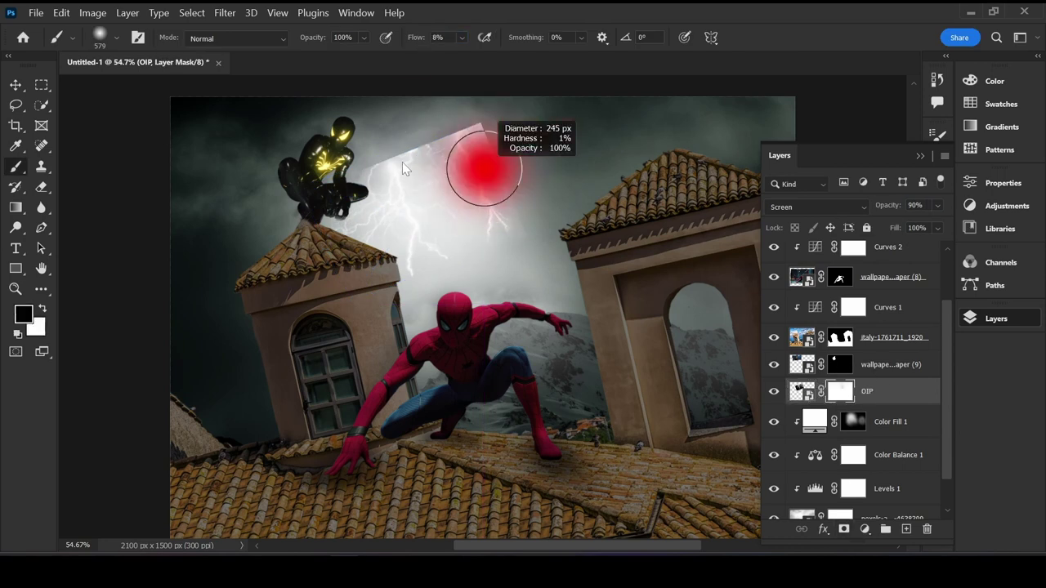
pyautogui.moveTo(479, 171); pyautogui.dragTo(422, 120)
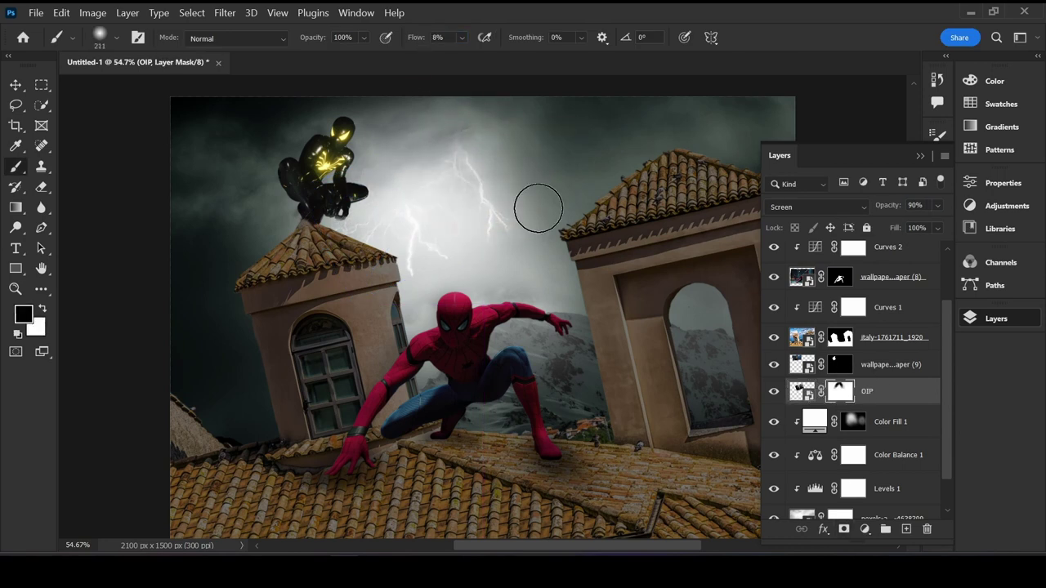
# Step: Paint white glow near the lightning on the fill layer, then undo the stroke
pyautogui.hotkey('alt', '[')
pyautogui.press('x')
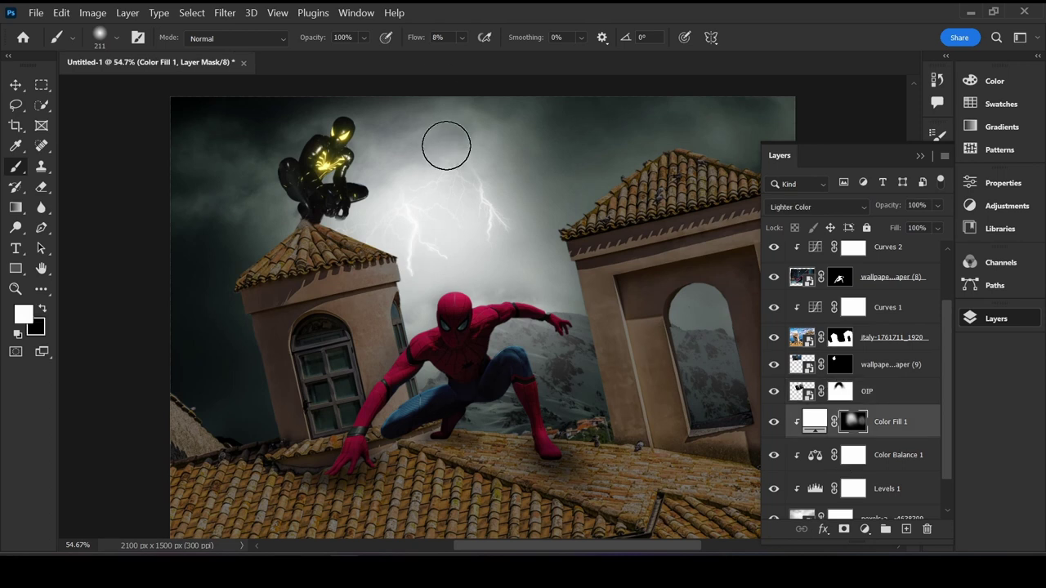
pyautogui.moveTo(444, 145); pyautogui.dragTo(421, 135)
pyautogui.press(']')
pyautogui.press(']')
pyautogui.hotkey('ctrl', 'z')
pyautogui.hotkey('ctrl', 'z')
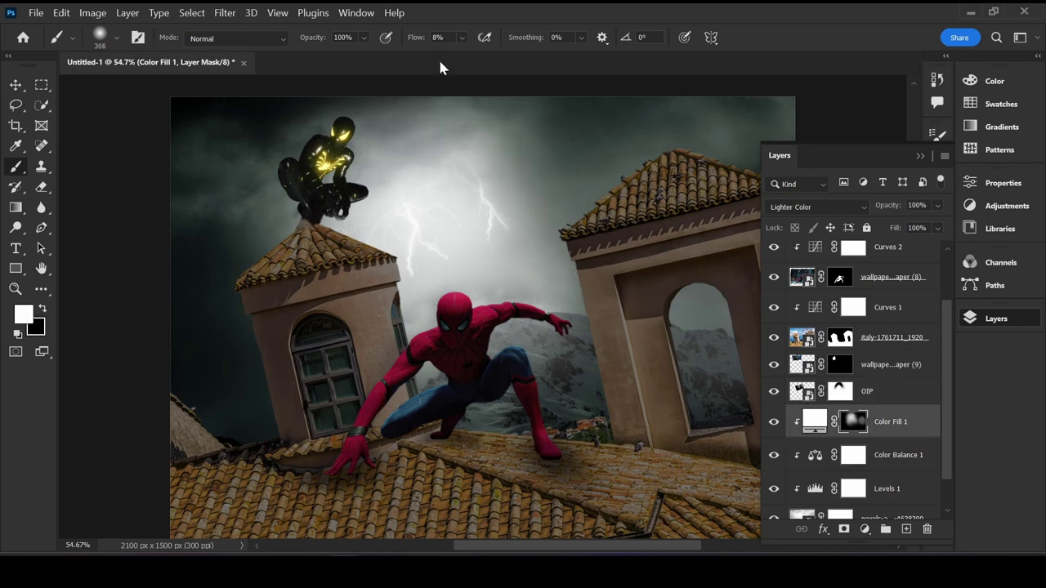
# Step: Add a raised Exposure adjustment clipped to Spider-Man and invert its mask
pyautogui.scroll(3, 926, 411)
pyautogui.click(853, 318)
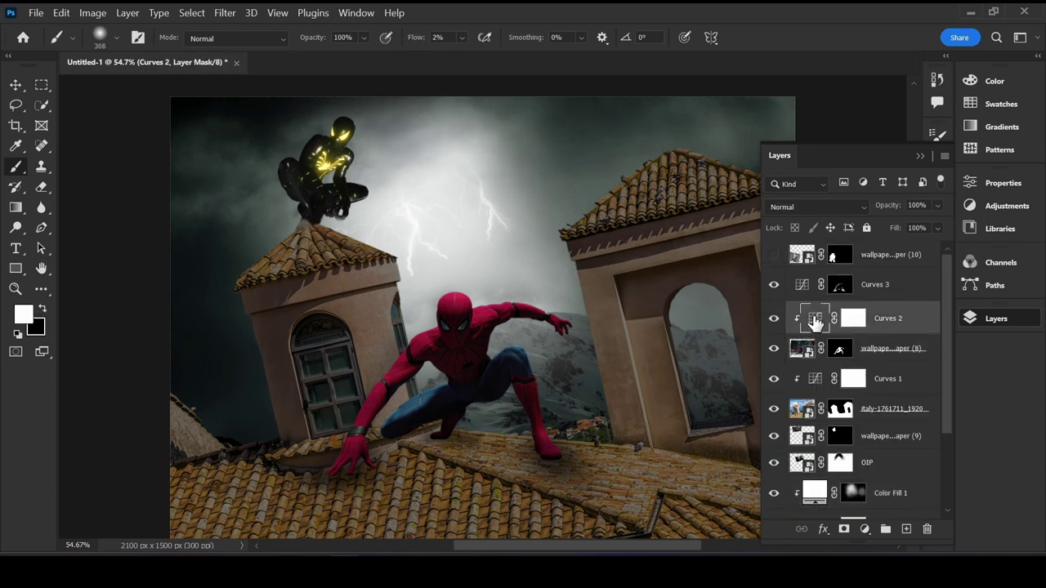
pyautogui.moveTo(834, 266); pyautogui.dragTo(866, 266)
pyautogui.hotkey('ctrl', 'alt', 'g')
pyautogui.hotkey('ctrl', 'i')
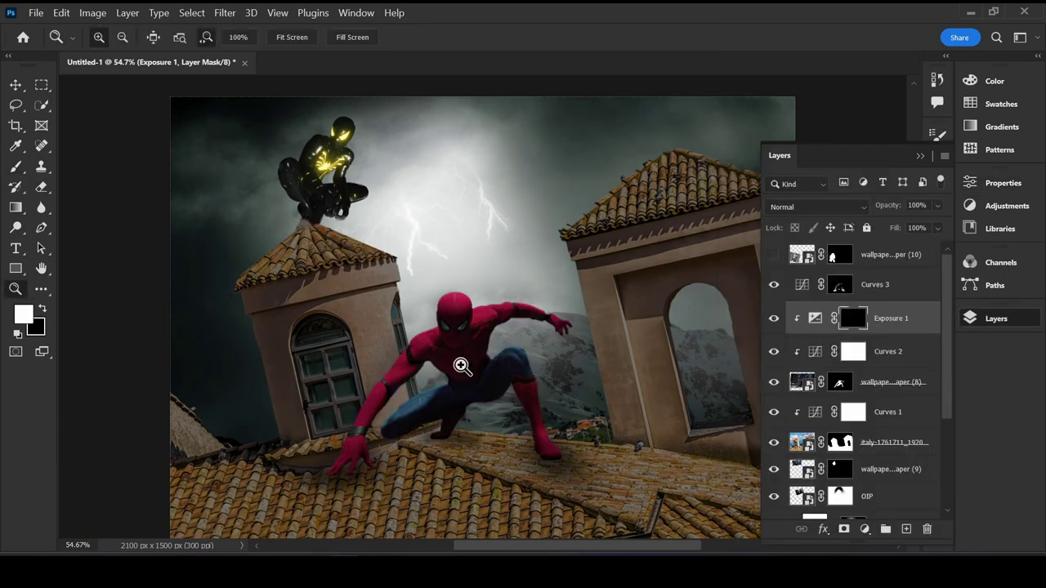
# Step: Zoom in and paint highlights on Spider-Man's head, adjusting brush size and flow
pyautogui.hotkey('ctrl', '+')
pyautogui.hotkey('ctrl', '+')
pyautogui.hotkey('ctrl', '+')
pyautogui.moveTo(462, 179)
pyautogui.mouseDown()
pyautogui.moveTo(460, 217)
pyautogui.moveTo(420, 208)
pyautogui.mouseUp()
pyautogui.press('x')
pyautogui.press(']')
pyautogui.press(']')
pyautogui.press(']')
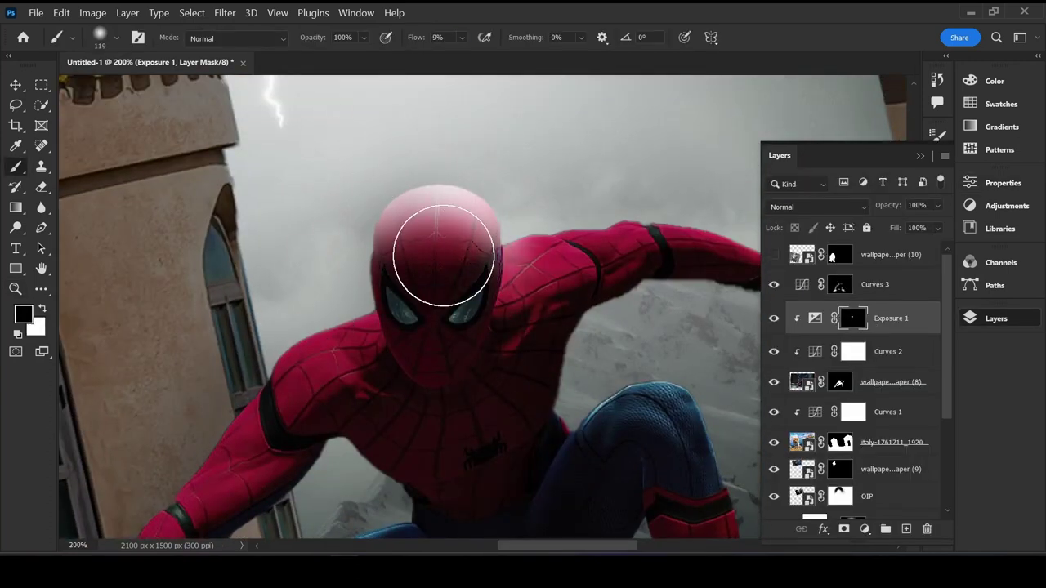
pyautogui.press('x')
pyautogui.press('[')
pyautogui.press('[')
pyautogui.press('[')
pyautogui.hotkey('shift', '3')
pyautogui.hotkey('shift', '3')
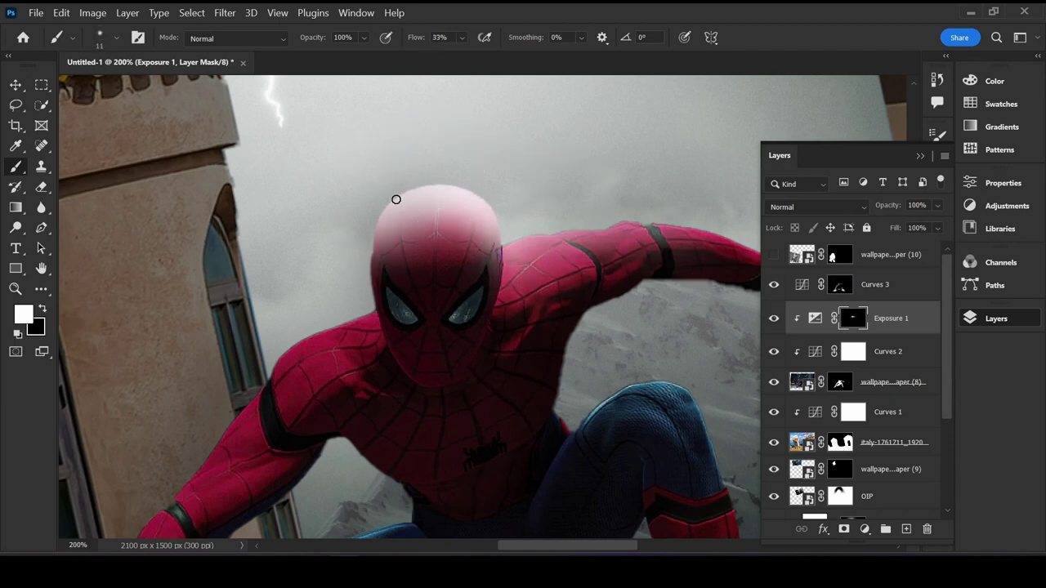
pyautogui.moveTo(427, 250); pyautogui.dragTo(459, 261)
# Step: Continue painting white onto the top of Spider-Man's head with lower flow
pyautogui.press('x')
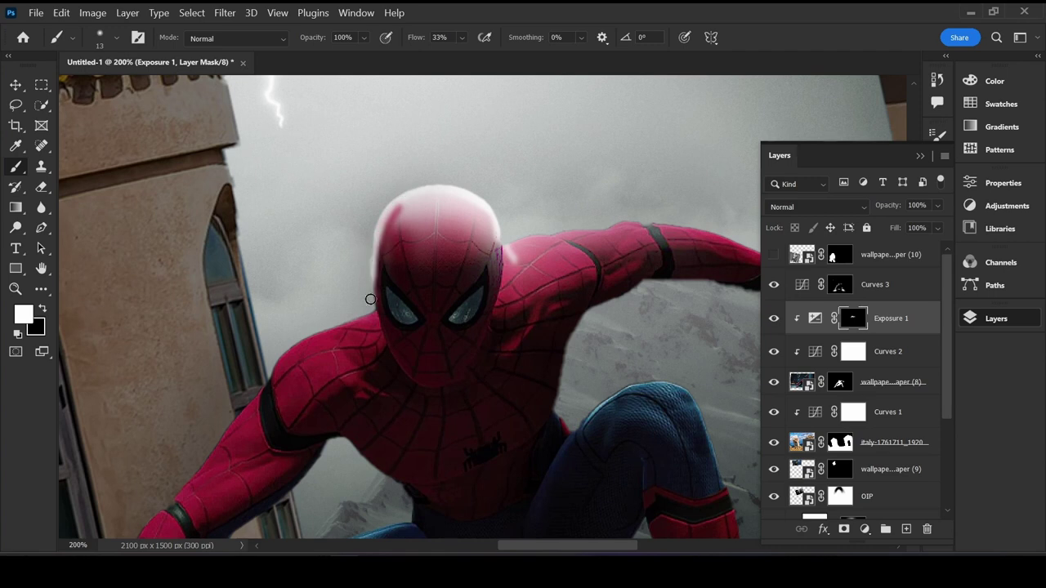
pyautogui.moveTo(477, 231); pyautogui.dragTo(504, 231)
pyautogui.hotkey('shift', '0')
pyautogui.hotkey('shift', '4')
pyautogui.moveTo(392, 204)
pyautogui.mouseDown()
pyautogui.moveTo(432, 226)
pyautogui.moveTo(374, 226)
pyautogui.mouseUp()
# Step: Delete the exposure adjustment, then restore it with undo and redo
pyautogui.rightClick(445, 266)
pyautogui.press('Escape')
pyautogui.press('Delete')
pyautogui.hotkey('ctrl', 'z')
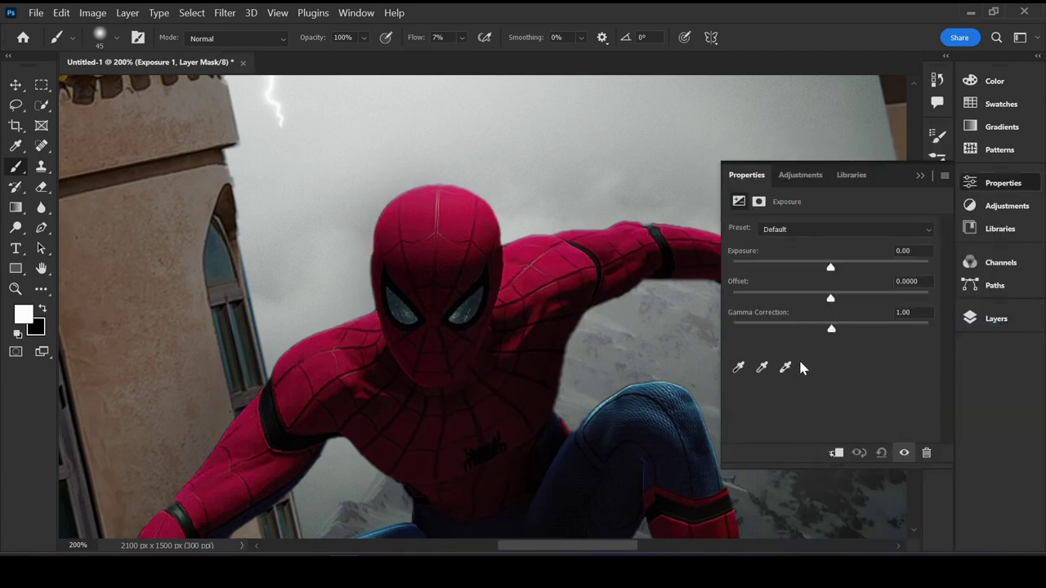
pyautogui.hotkey('ctrl', 'z')
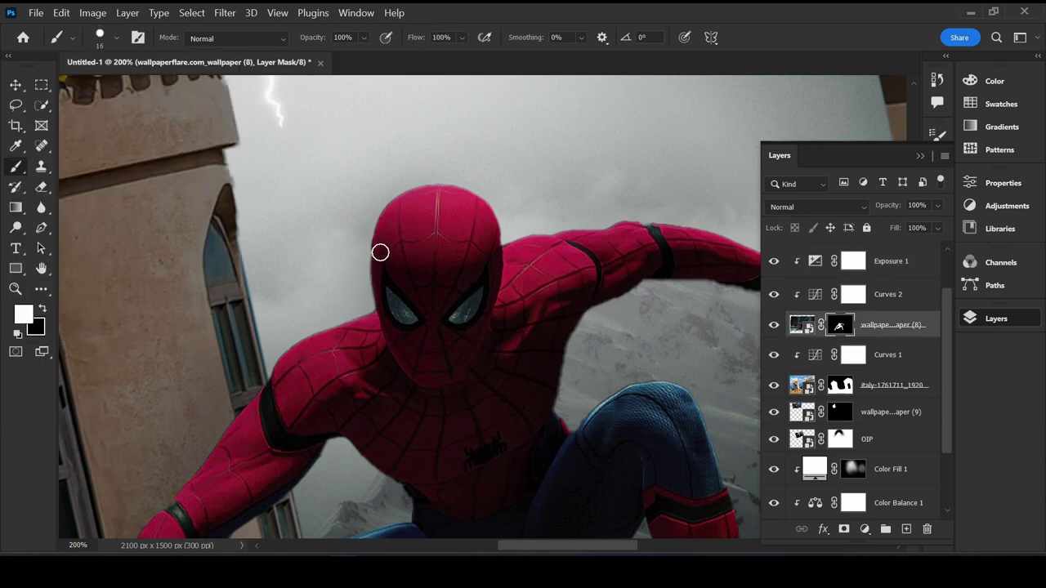
pyautogui.hotkey('ctrl', 'shift', 'z')
pyautogui.hotkey('ctrl', 'shift', 'z')
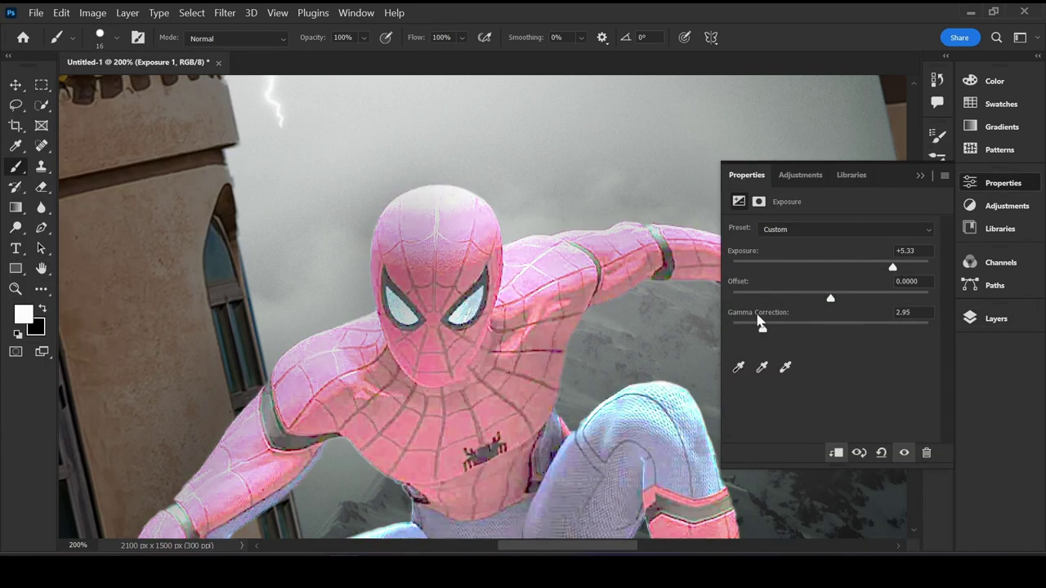
# Step: Hide the exposure with an inverted mask and pick a soft round brush
pyautogui.press('F7')
pyautogui.click(850, 261)
pyautogui.hotkey('ctrl', 'i')
pyautogui.click(72, 37)
# Step: Paint exposure highlights on the top, top-left and eye area of Spider-Man's head
pyautogui.doubleClick(100, 269)
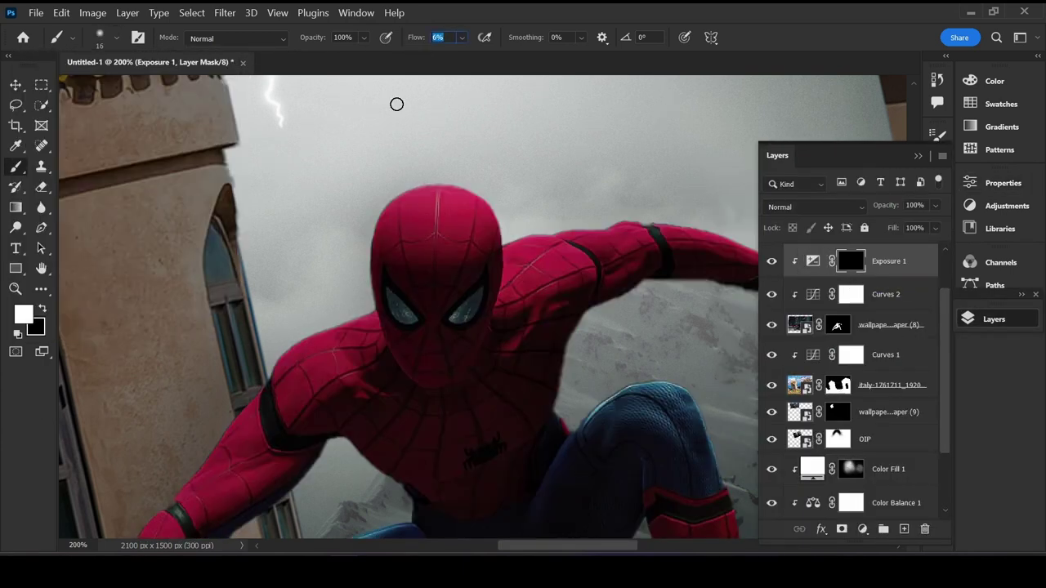
pyautogui.moveTo(413, 198)
pyautogui.mouseDown()
pyautogui.moveTo(467, 175)
pyautogui.moveTo(380, 176)
pyautogui.mouseUp()
pyautogui.press(']')
pyautogui.press(']')
pyautogui.press(']')
pyautogui.moveTo(374, 227); pyautogui.dragTo(493, 177)
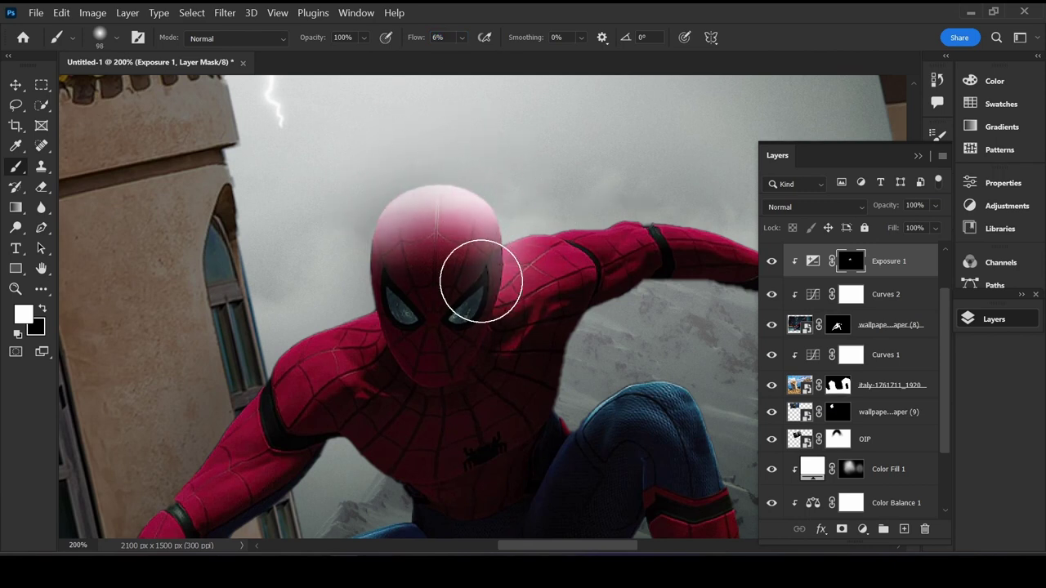
pyautogui.press('x')
pyautogui.moveTo(501, 251); pyautogui.dragTo(474, 309)
# Step: Lower the flow, lighten the top of the head, and pan to Spider-Man's arm
pyautogui.press('x')
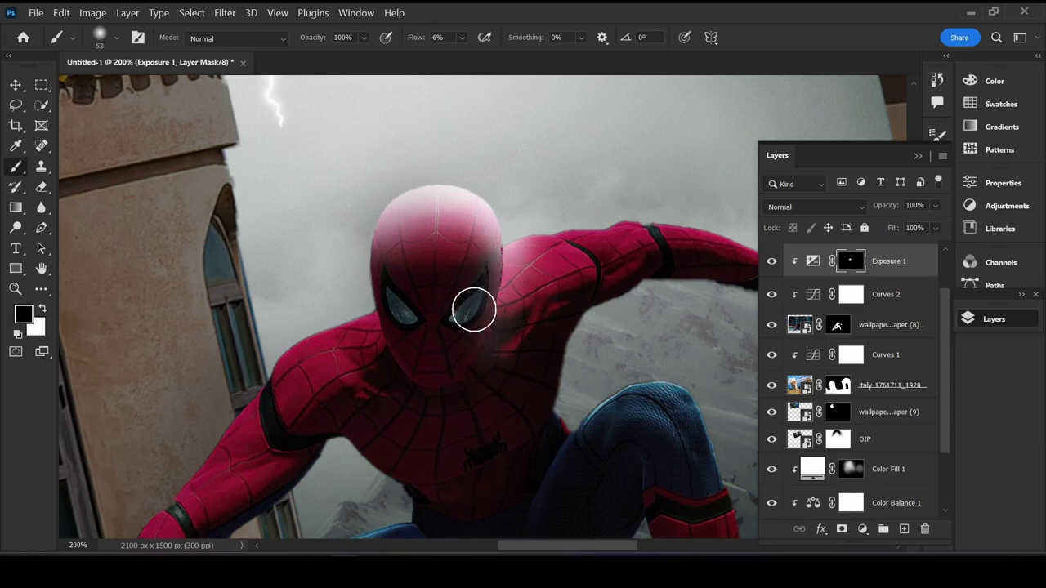
pyautogui.press('x')
pyautogui.click(414, 41)
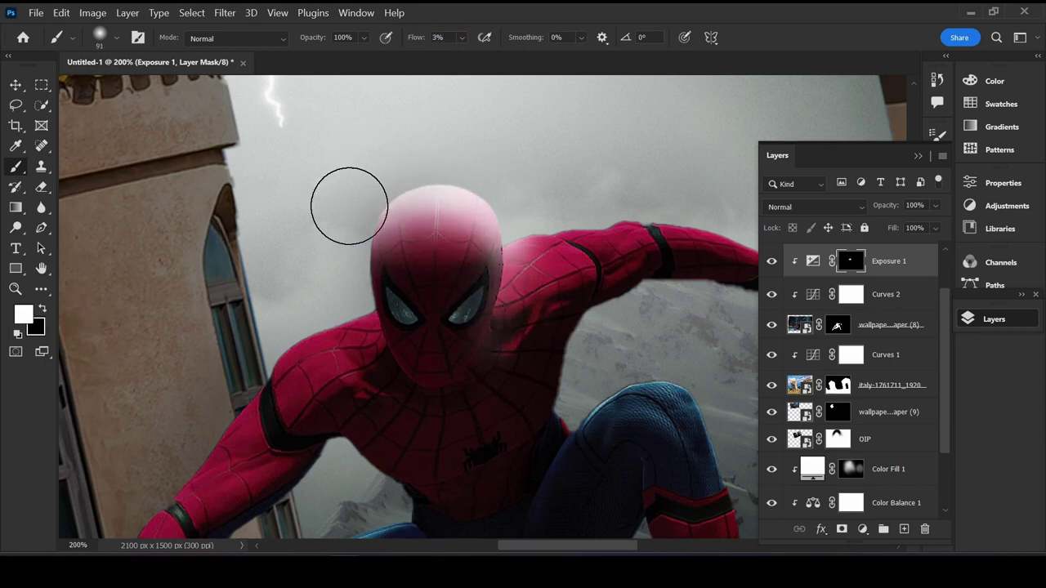
pyautogui.moveTo(349, 203); pyautogui.dragTo(420, 186)
pyautogui.moveTo(567, 264); pyautogui.dragTo(341, 264)
pyautogui.press('[')
pyautogui.press('[')
pyautogui.press('[')
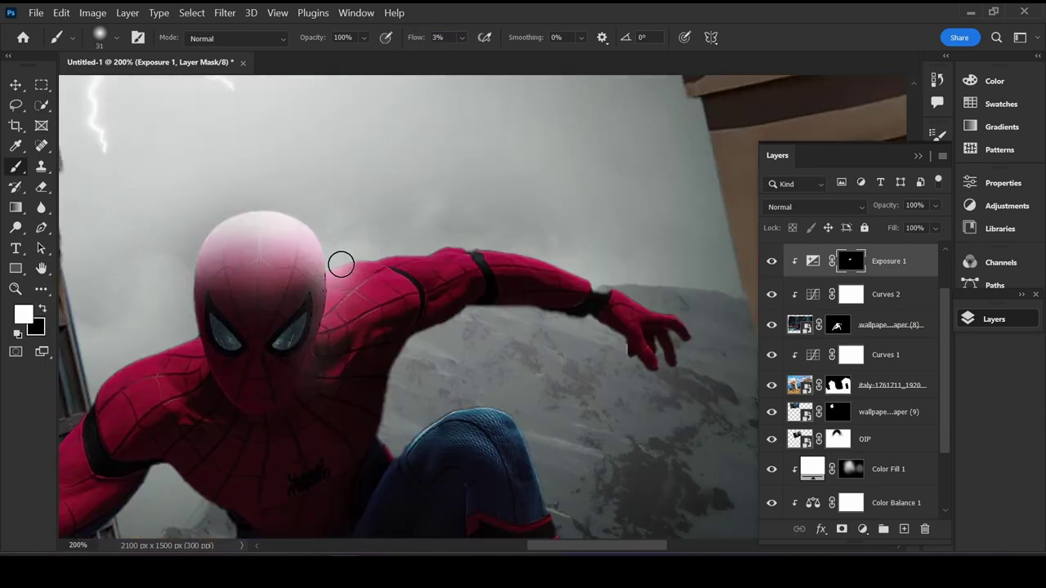
# Step: Briefly edit the Spider-Man layer mask, then return to the Exposure 1 mask
pyautogui.click(836, 325)
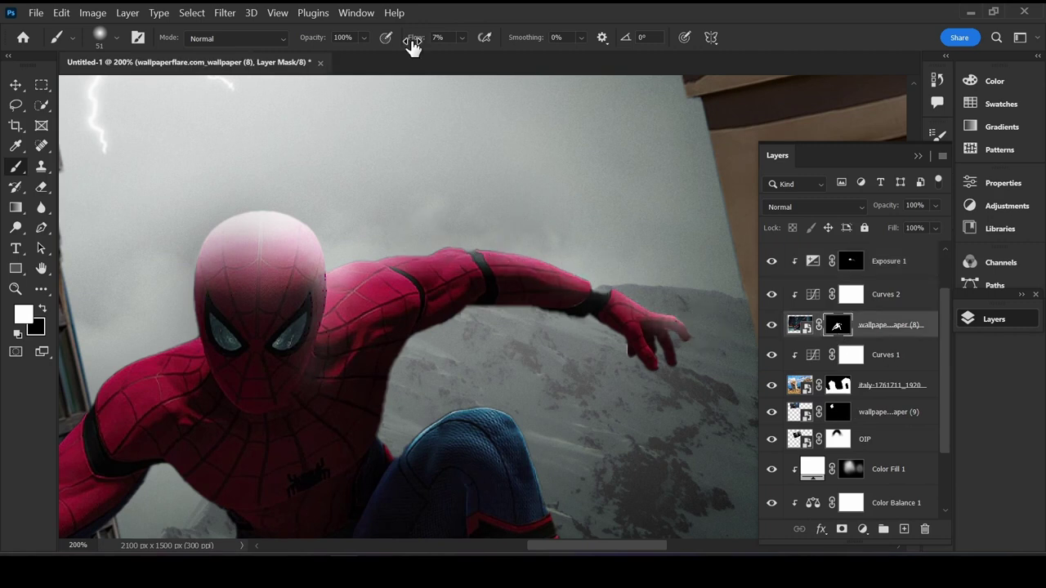
pyautogui.moveTo(503, 346); pyautogui.dragTo(483, 348)
pyautogui.hotkey('alt', ']')
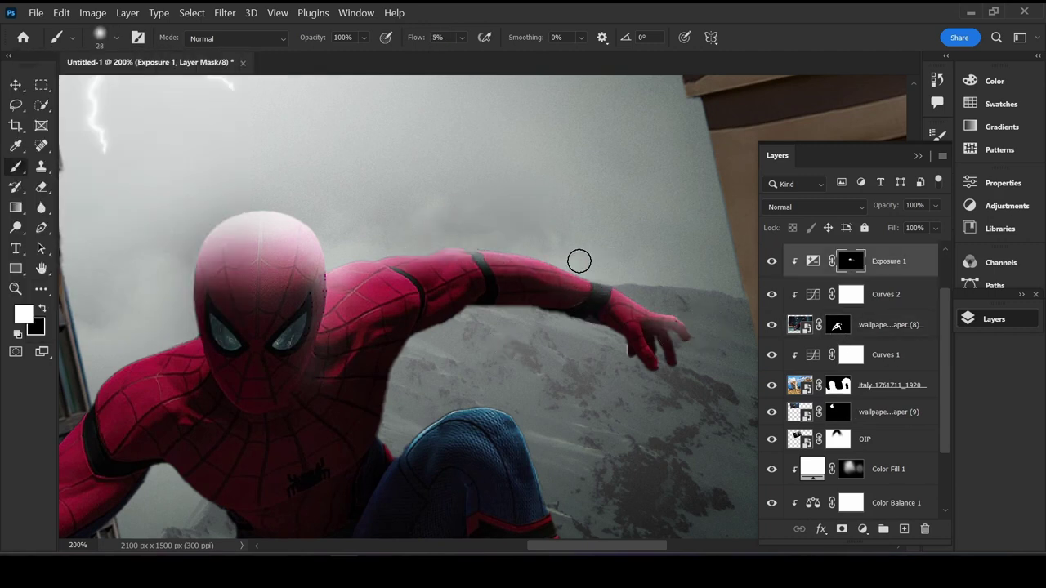
pyautogui.hscroll(-5, 574, 504)
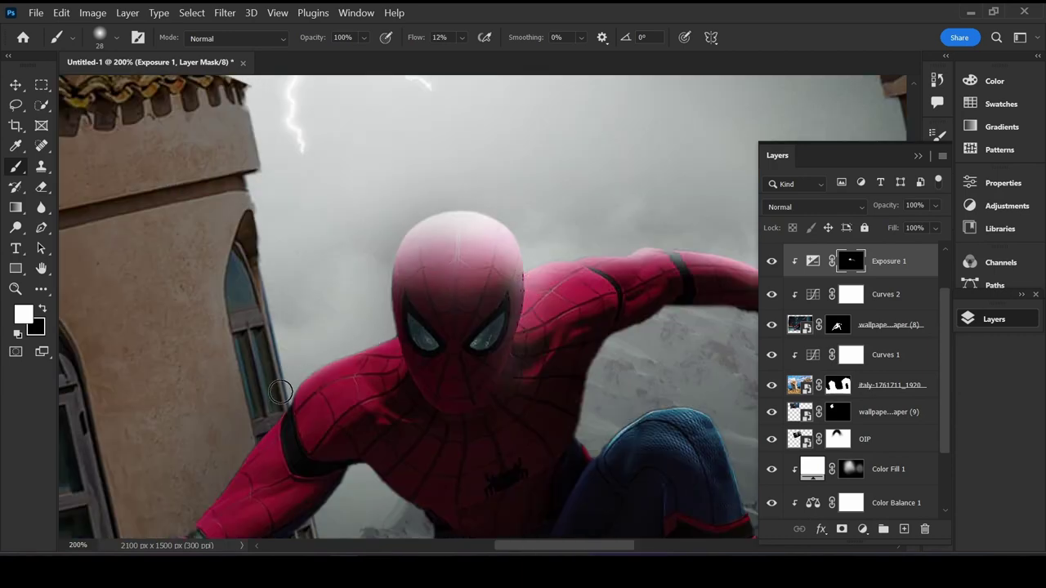
pyautogui.scroll(-3, 443, 303)
pyautogui.scroll(-3, 336, 332)
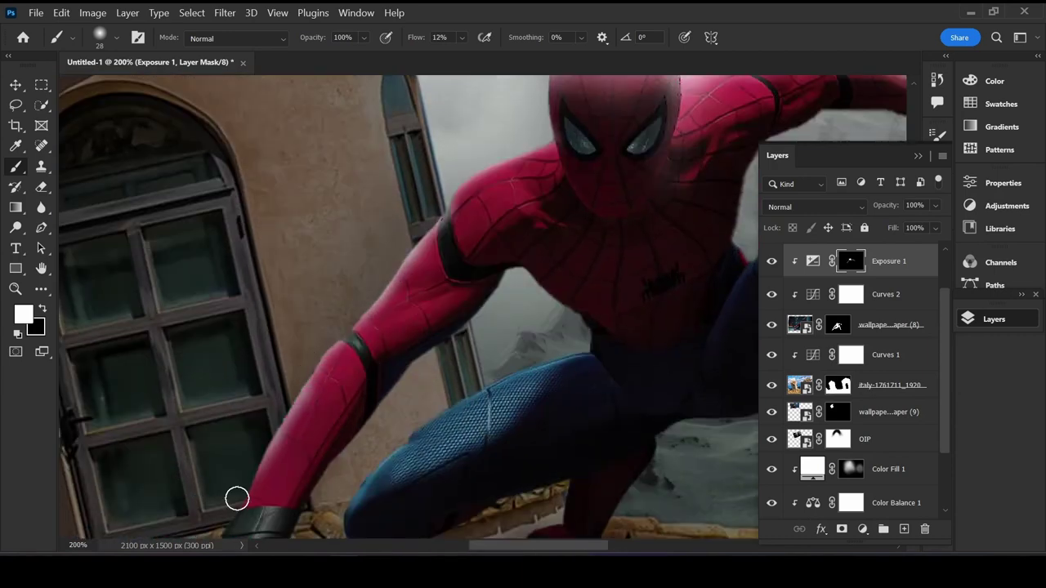
pyautogui.scroll(-3, 498, 204)
# Step: With a small low-flow brush, brighten the top of Spider-Man's head on the Exposure 1 mask
pyautogui.hotkey('ctrl', '0')
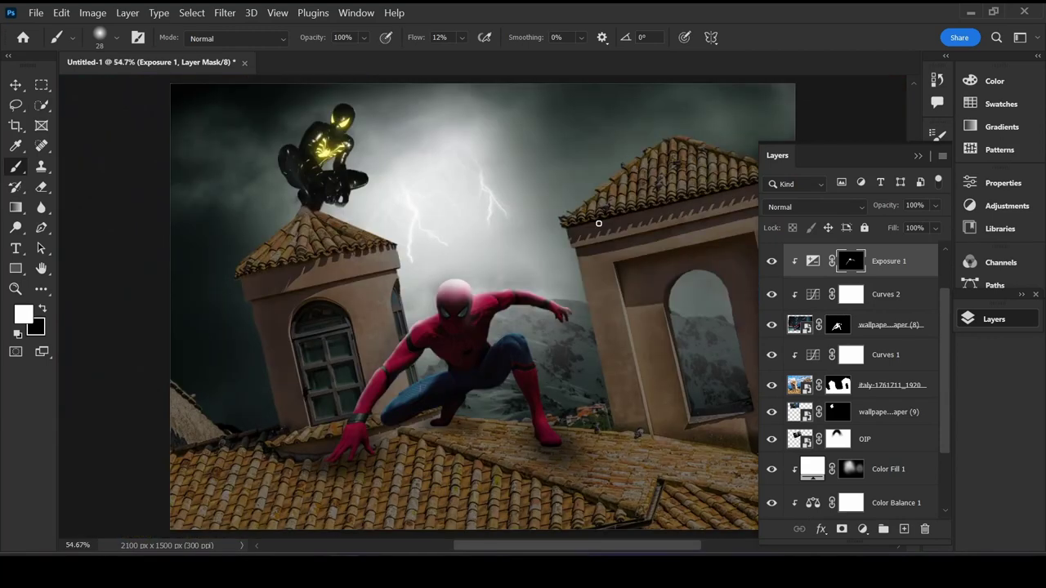
pyautogui.scroll(5, 456, 297)
pyautogui.press('x')
pyautogui.moveTo(455, 322)
pyautogui.mouseDown()
pyautogui.moveTo(479, 234)
pyautogui.moveTo(502, 269)
pyautogui.mouseUp()
pyautogui.press('x')
pyautogui.rightClick(430, 159)
pyautogui.doubleClick(574, 357)
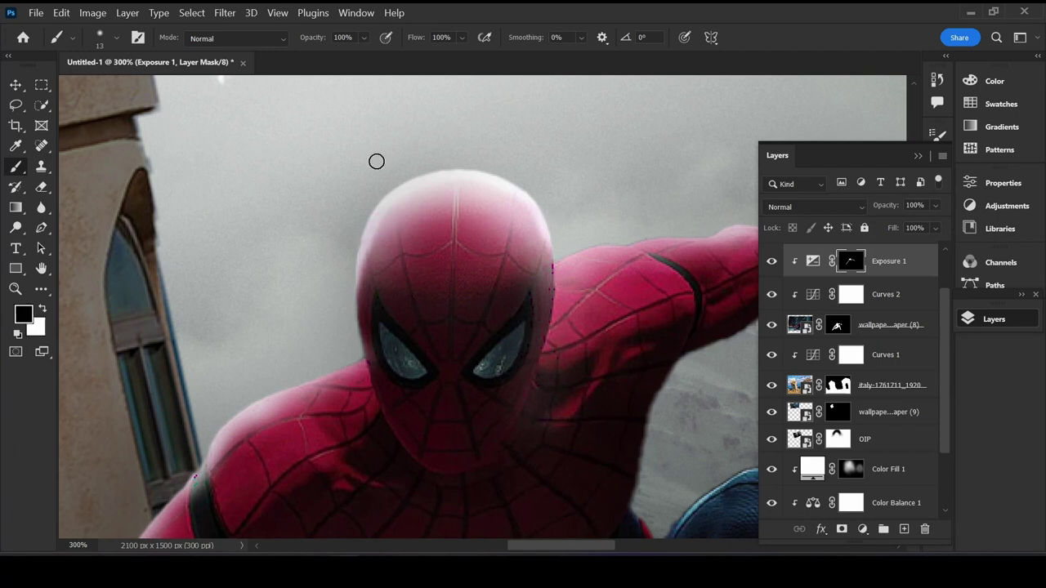
pyautogui.hotkey('shift', '0')
pyautogui.hotkey('shift', '2')
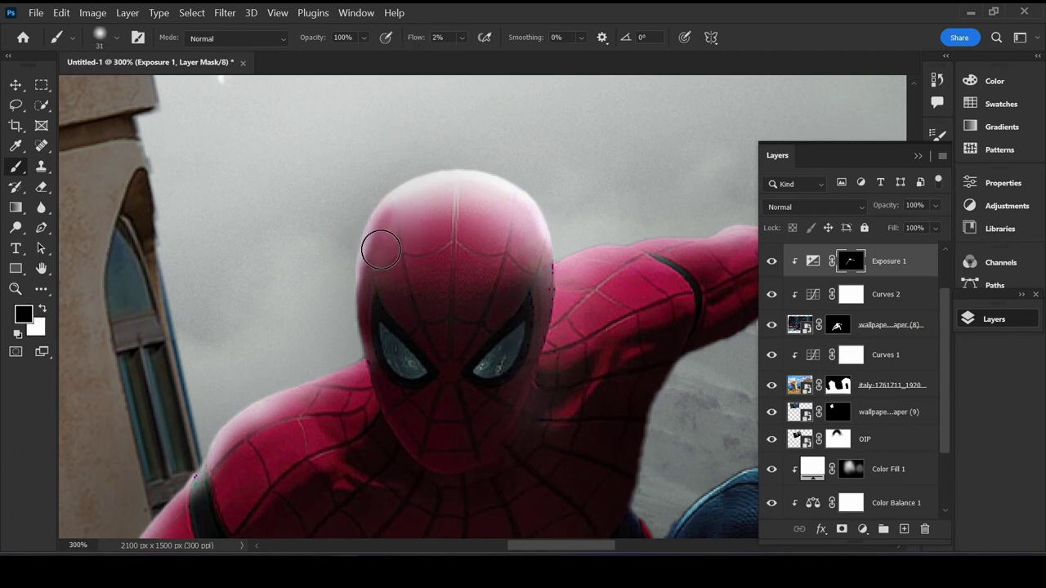
pyautogui.press('x')
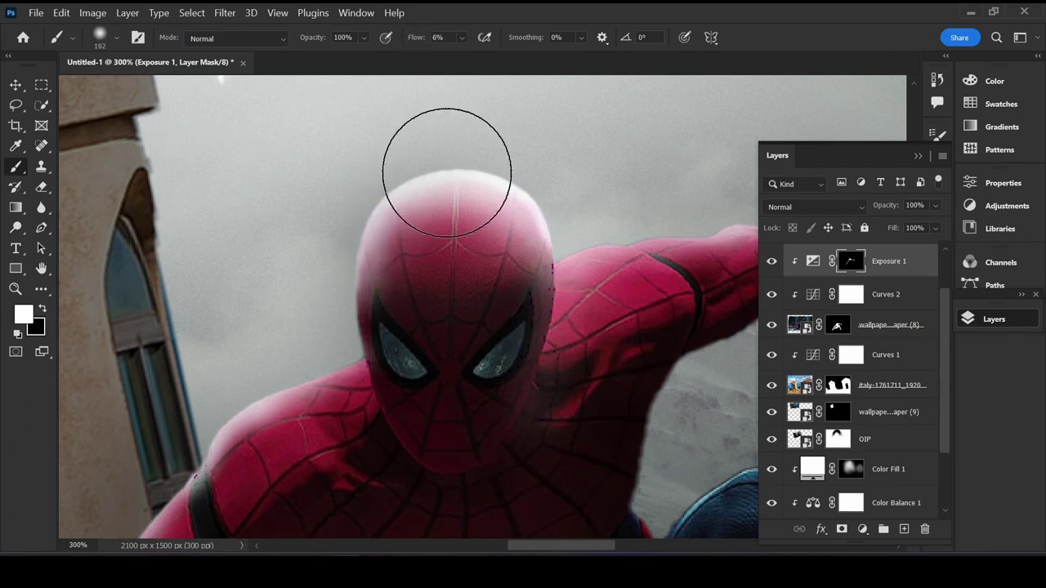
pyautogui.press('x')
pyautogui.press('[')
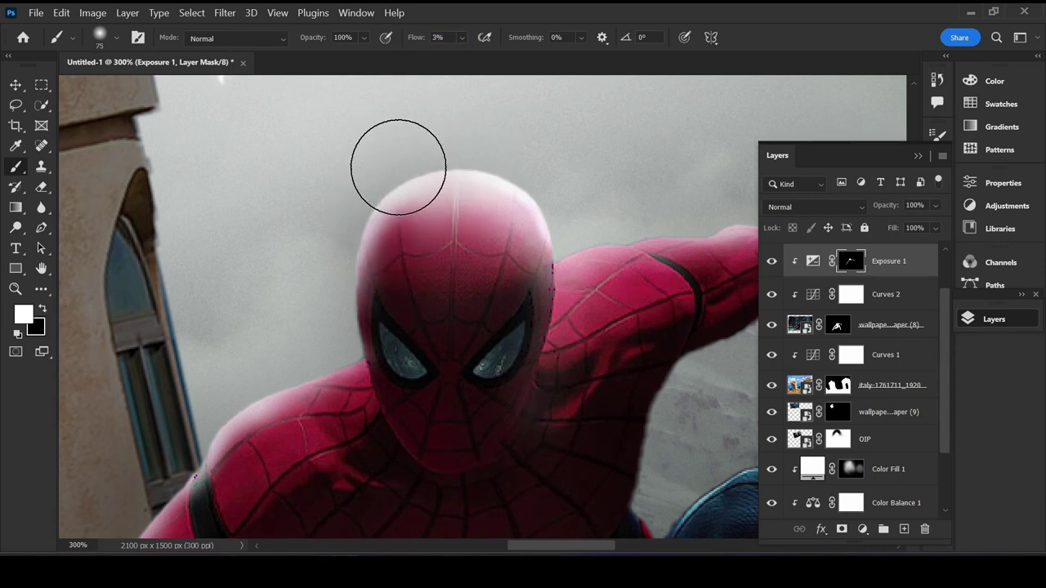
pyautogui.moveTo(398, 167)
pyautogui.mouseDown()
pyautogui.moveTo(502, 233)
pyautogui.moveTo(392, 204)
pyautogui.mouseUp()
# Step: Paint black over Spider-Man's hand to tone down its exposure glow
pyautogui.hotkey('shift', '1')
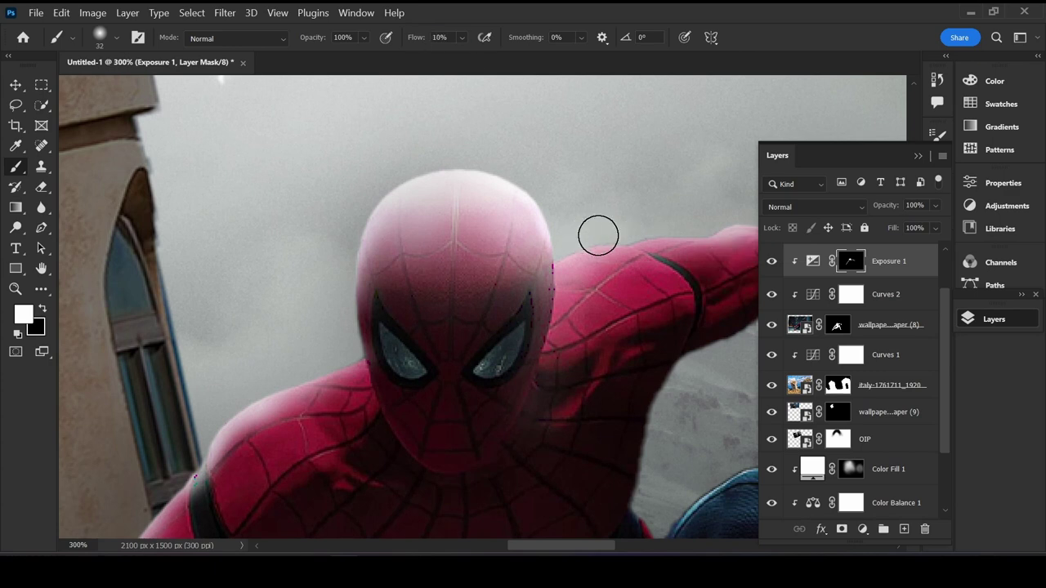
pyautogui.press('[')
pyautogui.press('[')
pyautogui.press('[')
pyautogui.hscroll(5, 607, 256)
pyautogui.press('x')
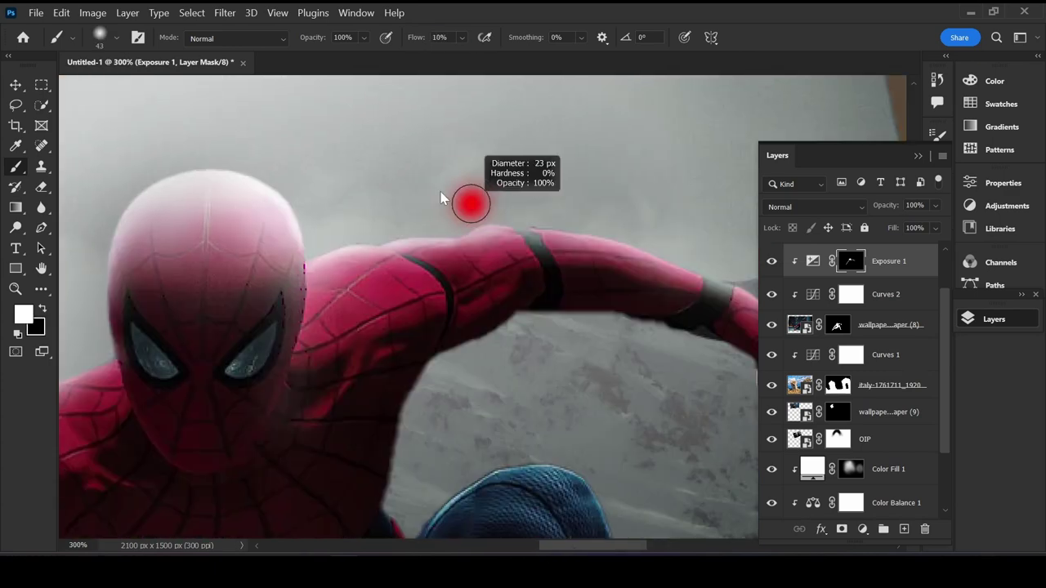
pyautogui.press('[')
pyautogui.press('[')
pyautogui.press('[')
pyautogui.hscroll(3, 596, 234)
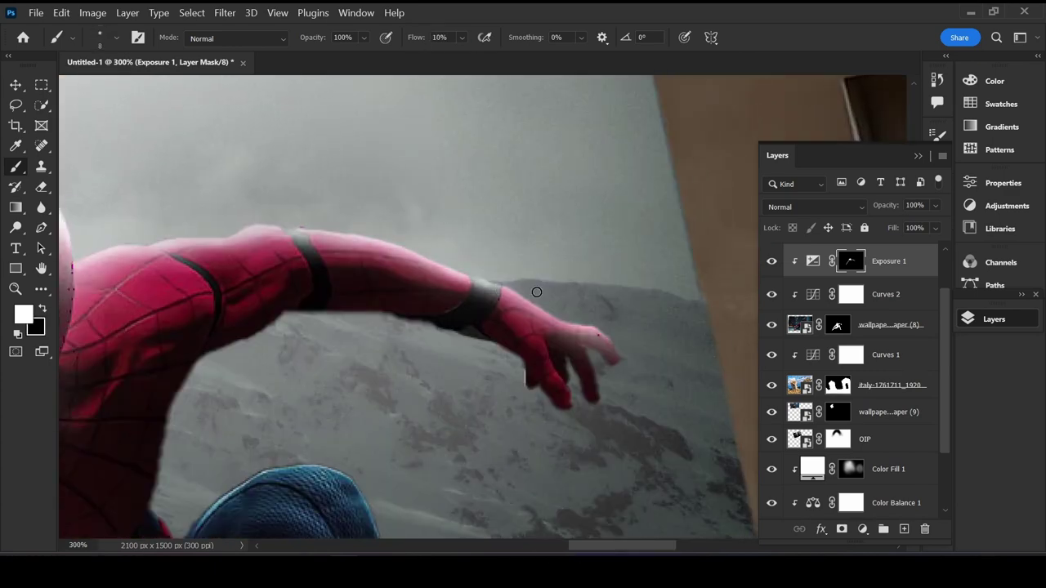
pyautogui.press('x')
pyautogui.press(']')
pyautogui.press(']')
pyautogui.press(']')
pyautogui.moveTo(632, 368); pyautogui.dragTo(519, 294)
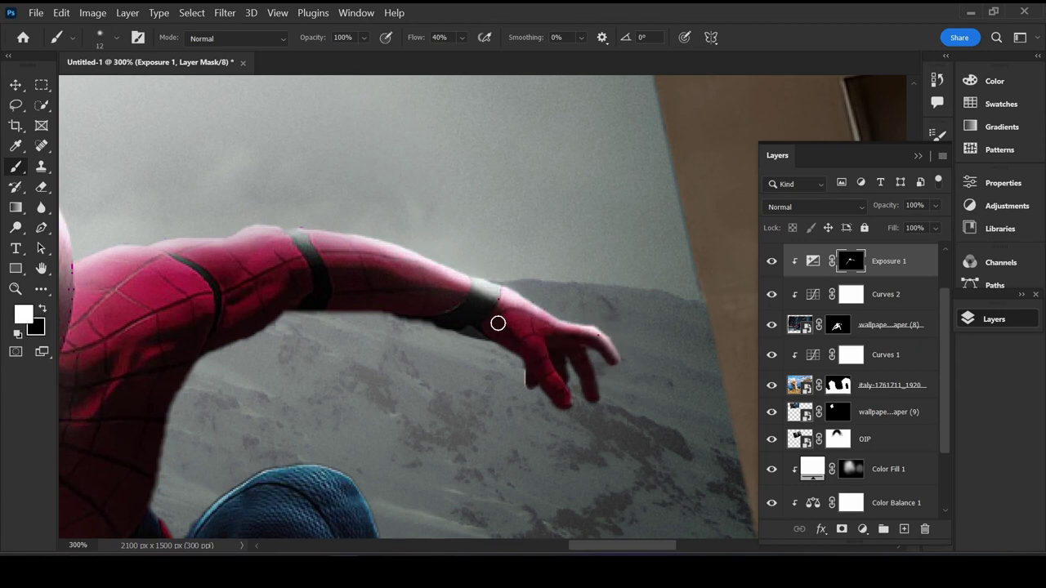
# Step: Zoom out to the whole image, shrink the brush and raise its flow
pyautogui.press('x')
pyautogui.hotkey('ctrl', '0')
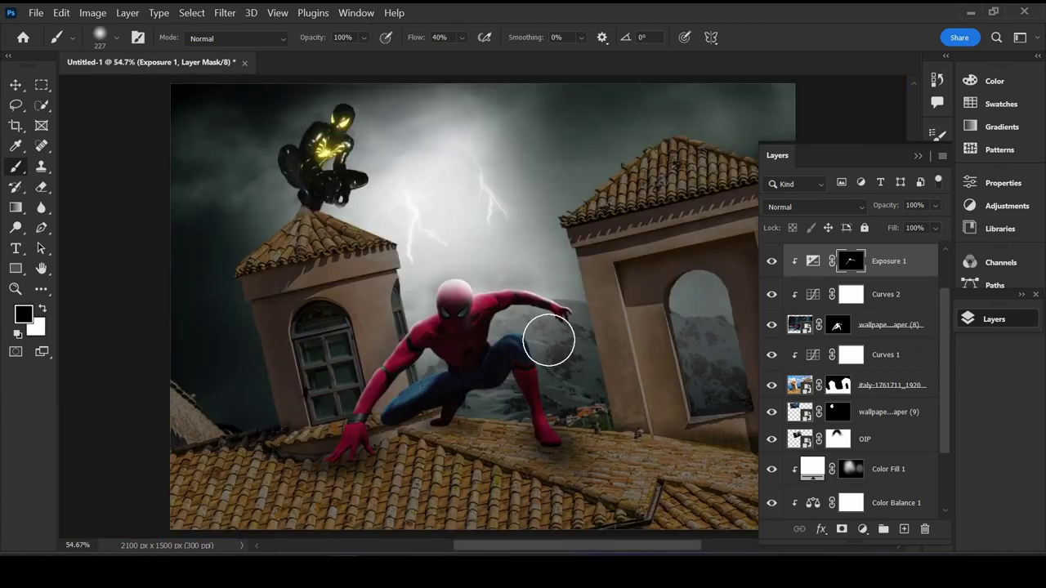
pyautogui.moveTo(441, 327); pyautogui.dragTo(392, 327)
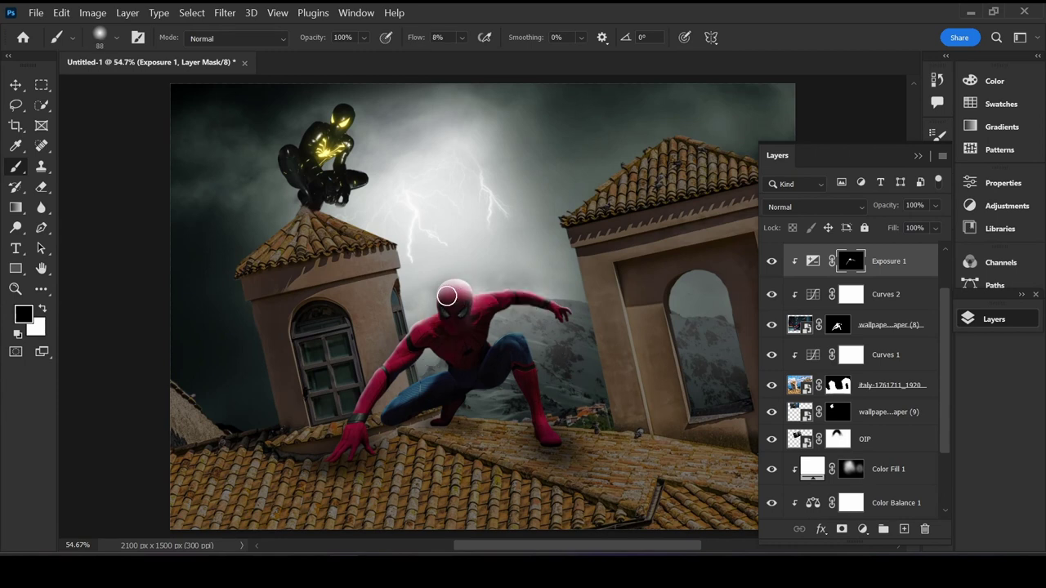
pyautogui.press('x')
pyautogui.moveTo(446, 296); pyautogui.dragTo(409, 296)
pyautogui.hotkey('shift', '5')
pyautogui.hotkey('shift', '2')
pyautogui.moveTo(556, 434); pyautogui.dragTo(572, 434)
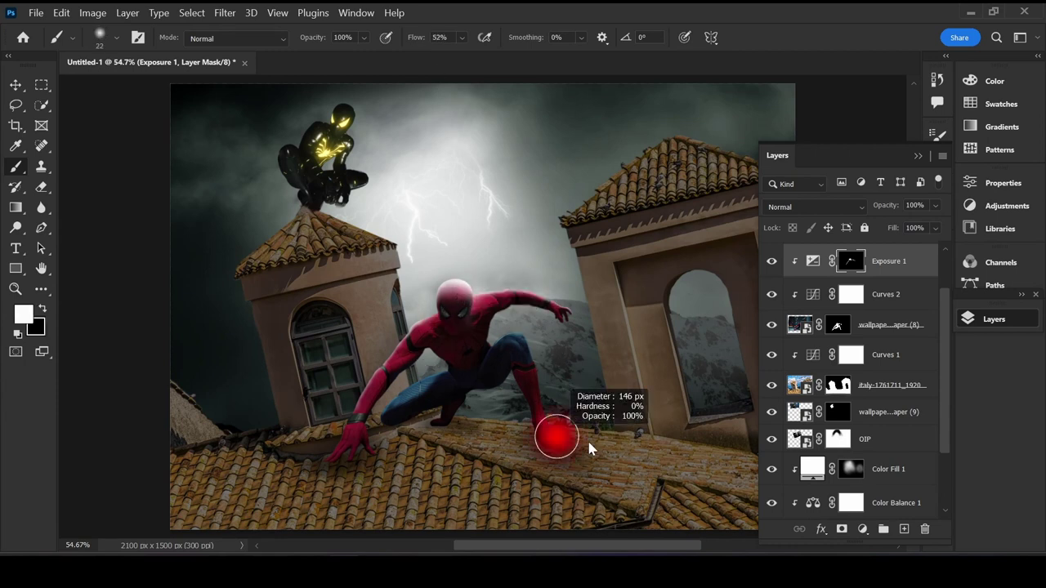
# Step: Brighten the top and right edges of Spider-Man's raised knee
pyautogui.scroll(5, 488, 389)
pyautogui.press('x')
pyautogui.moveTo(455, 339); pyautogui.dragTo(410, 302)
pyautogui.press('x')
pyautogui.moveTo(479, 219); pyautogui.dragTo(455, 219)
pyautogui.moveTo(511, 307); pyautogui.dragTo(407, 229)
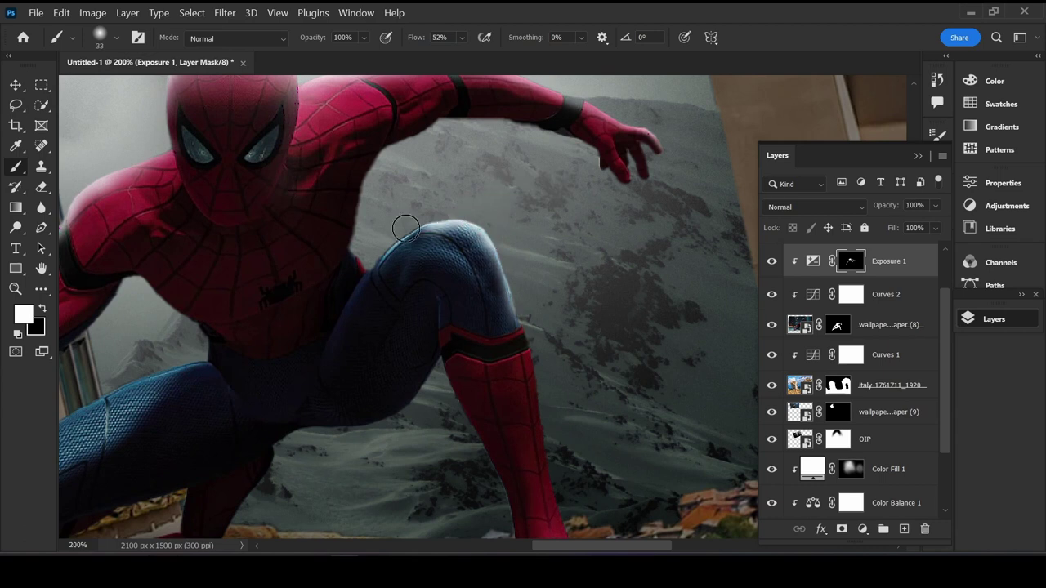
pyautogui.press('x')
pyautogui.moveTo(484, 241); pyautogui.dragTo(523, 330)
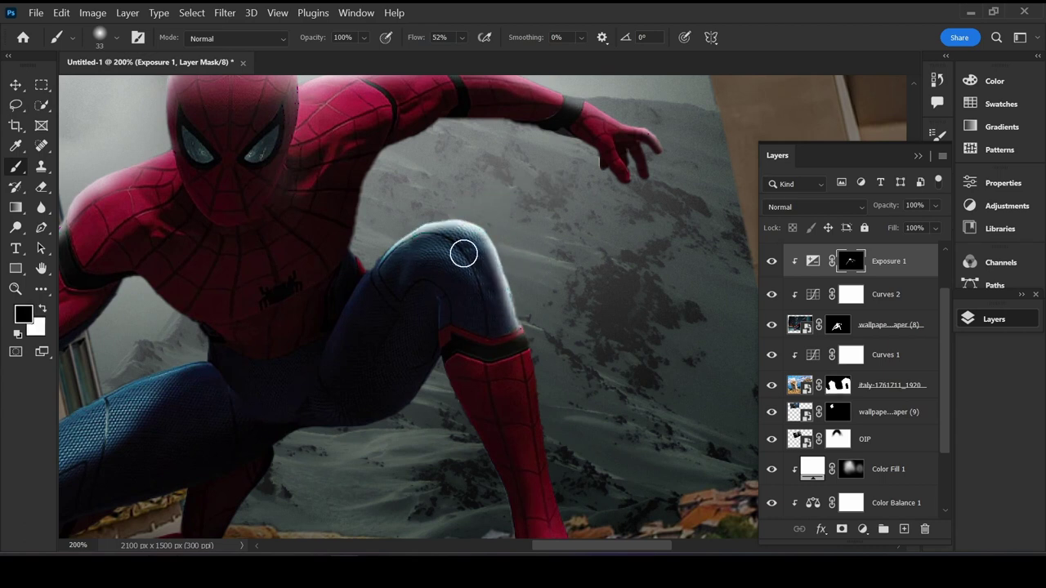
# Step: Paint a white rim along the right edge of Spider-Man's lower leg
pyautogui.press(']')
pyautogui.press('x')
pyautogui.scroll(-2, 567, 313)
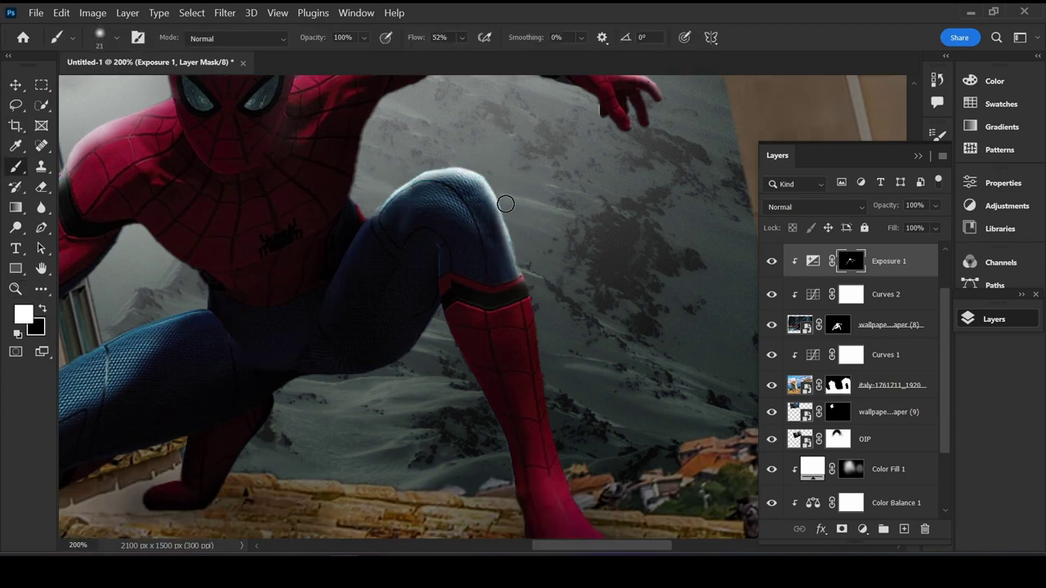
pyautogui.scroll(-3, 537, 183)
pyautogui.scroll(-2, 564, 258)
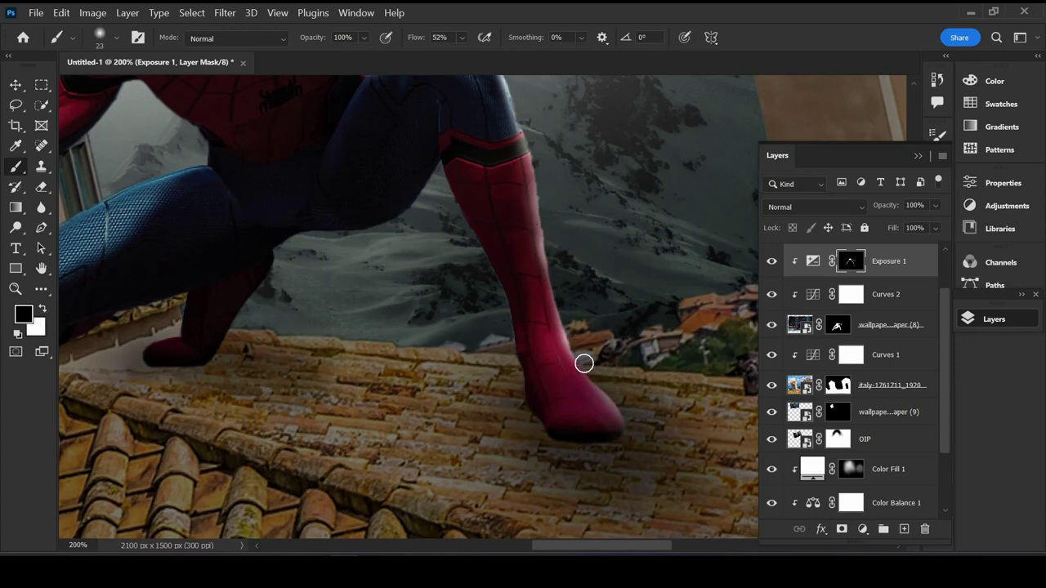
pyautogui.moveTo(564, 324); pyautogui.dragTo(611, 417)
pyautogui.hotkey('ctrl', '0')
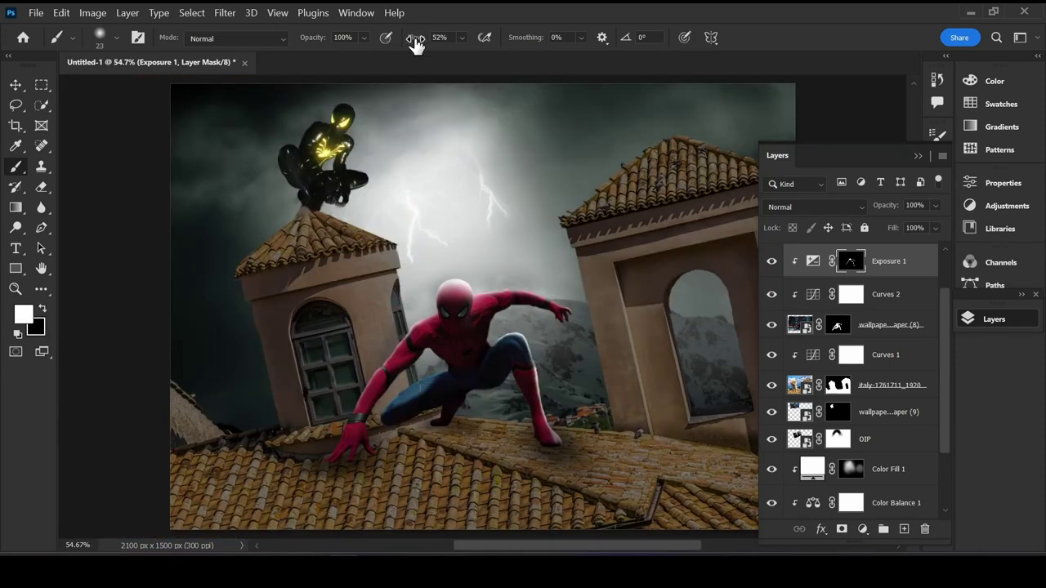
# Step: Add an Exposure 2 layer above Curves 1 at +6.33, with its mask inverted
pyautogui.click(810, 345)
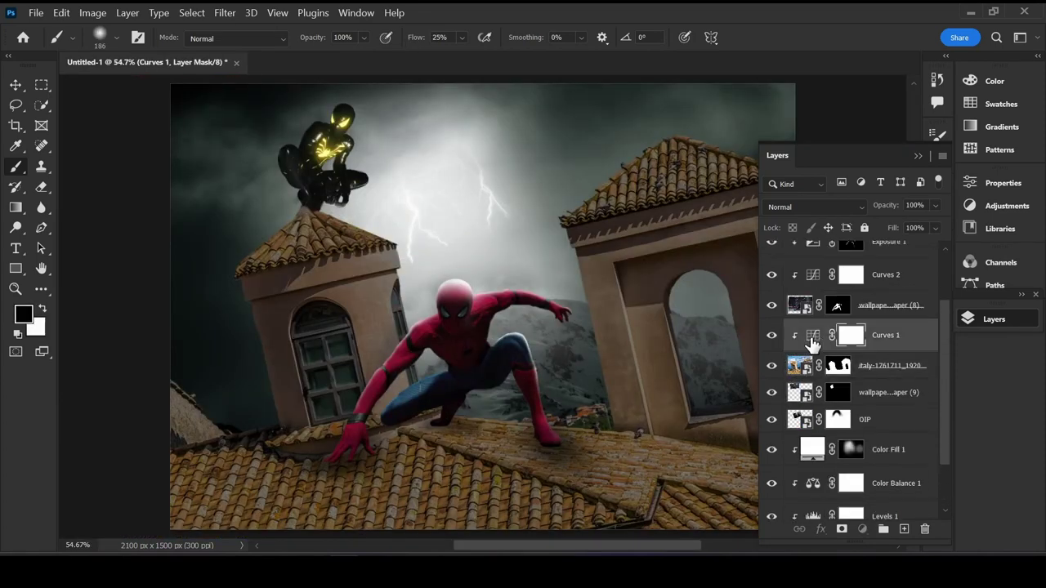
pyautogui.click(862, 529)
pyautogui.click(891, 342)
pyautogui.moveTo(830, 262); pyautogui.dragTo(896, 270)
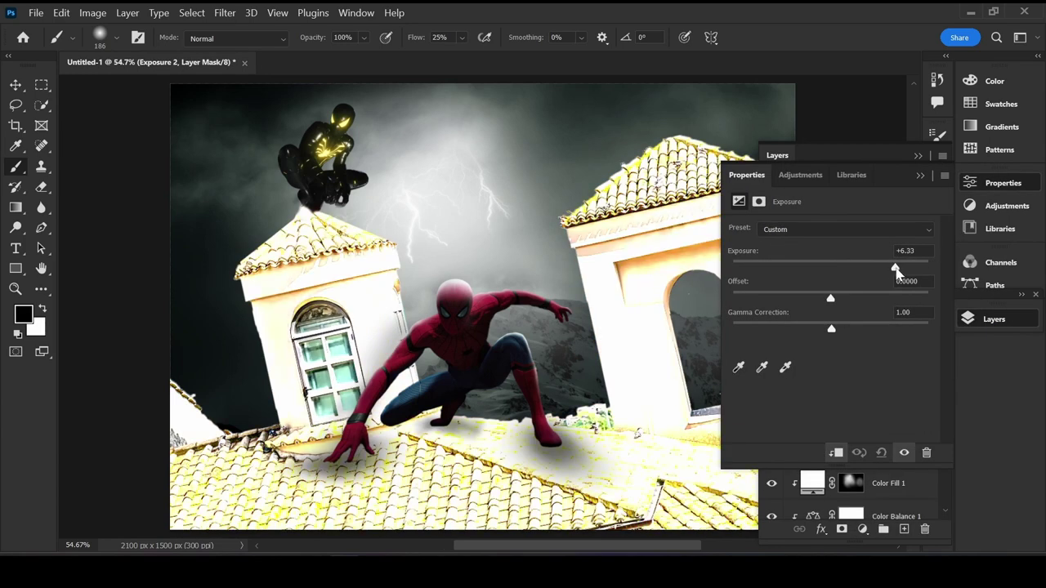
pyautogui.click(984, 319)
pyautogui.hotkey('ctrl', 'i')
# Step: Paint white to reveal brightening on the roof near Spider-Man's leg
pyautogui.press('z')
pyautogui.click(491, 416)
pyautogui.press('b')
pyautogui.press('x')
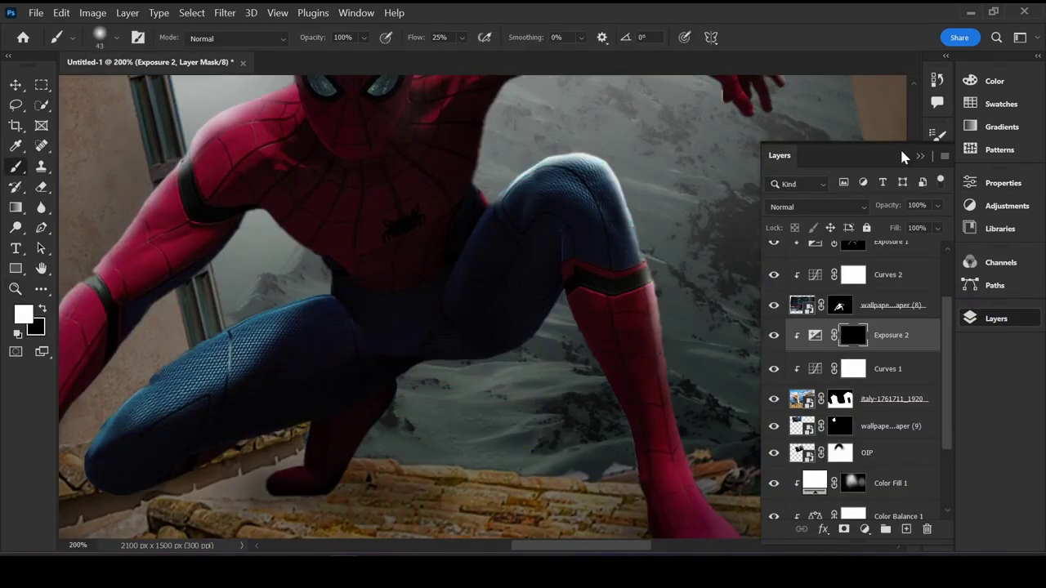
pyautogui.click(920, 155)
pyautogui.moveTo(432, 432)
pyautogui.mouseDown()
pyautogui.moveTo(768, 510)
pyautogui.moveTo(613, 478)
pyautogui.mouseUp()
pyautogui.press('x')
pyautogui.press('[')
pyautogui.press('[')
pyautogui.press('[')
pyautogui.press('x')
# Step: Brighten the left tower's roof edge with a larger white brush
pyautogui.scroll(3, 659, 437)
pyautogui.hotkey('ctrl', '-')
pyautogui.scroll(-2, 409, 422)
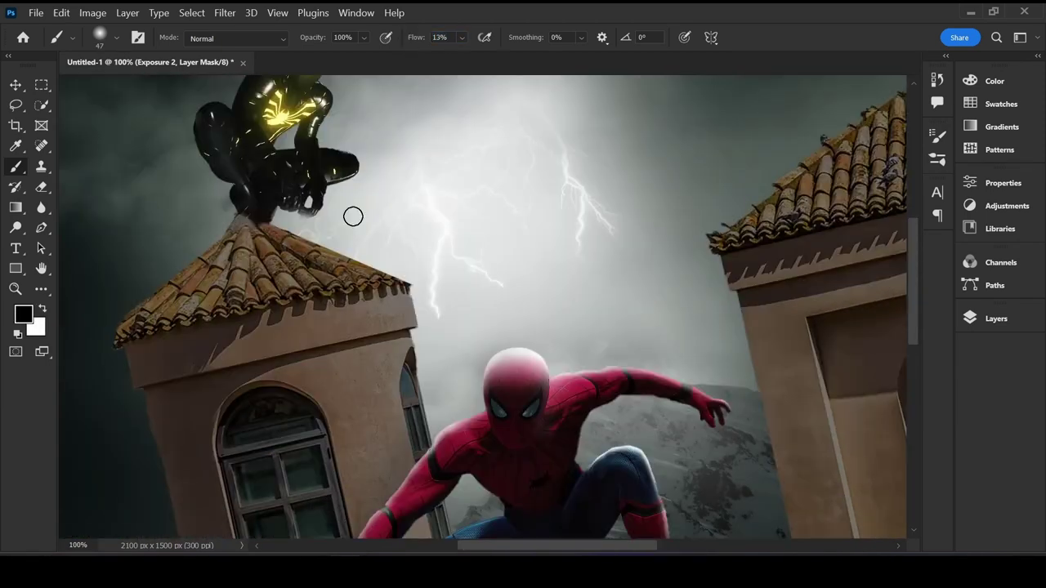
pyautogui.press('x')
pyautogui.press(']')
pyautogui.press(']')
pyautogui.press(']')
pyautogui.moveTo(343, 245); pyautogui.dragTo(406, 284)
pyautogui.scroll(-2, 406, 284)
pyautogui.scroll(1, 442, 287)
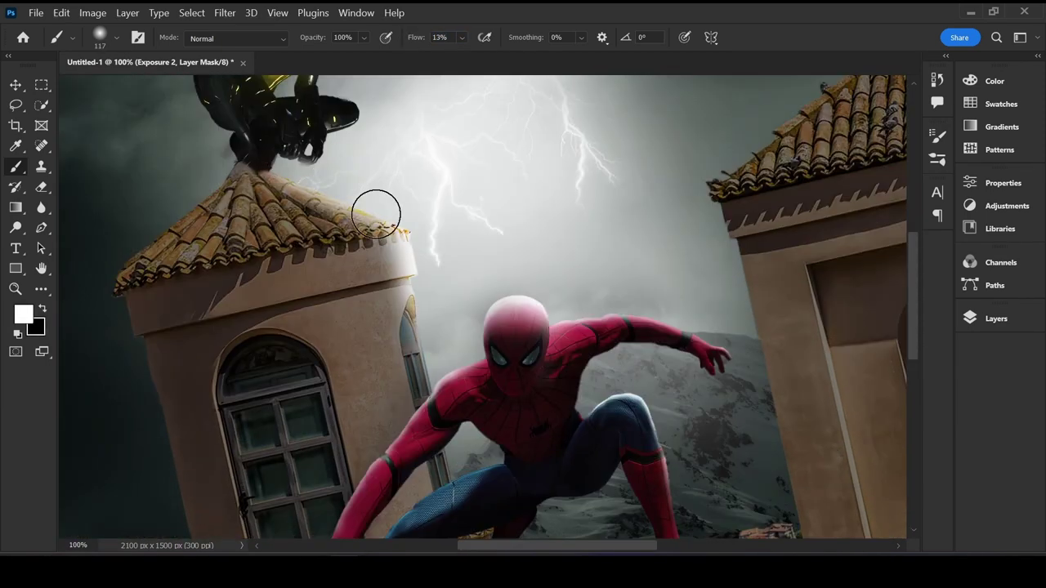
pyautogui.scroll(4, 378, 210)
pyautogui.scroll(-1, 444, 304)
pyautogui.scroll(-2, 434, 423)
# Step: Brighten the right tower's roof edge with a lower-flow brush
pyautogui.press('x')
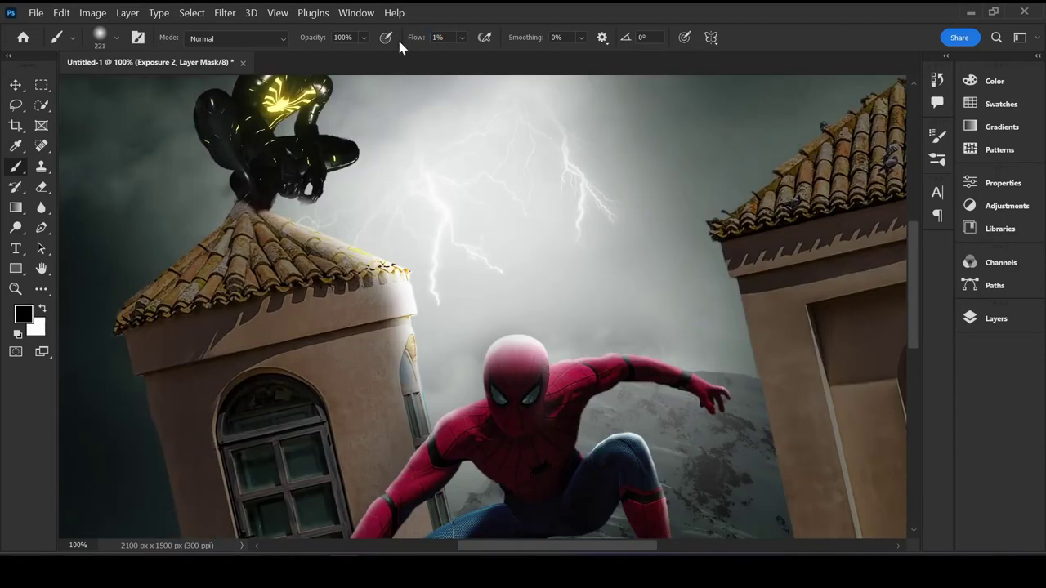
pyautogui.press('x')
pyautogui.scroll(-3, 387, 286)
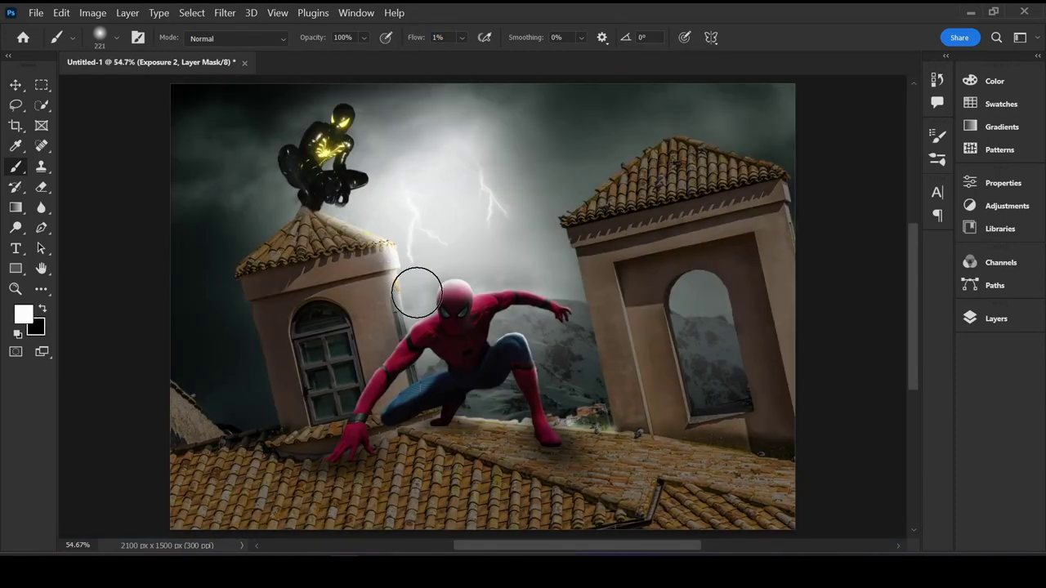
pyautogui.scroll(1, 565, 299)
pyautogui.press('x')
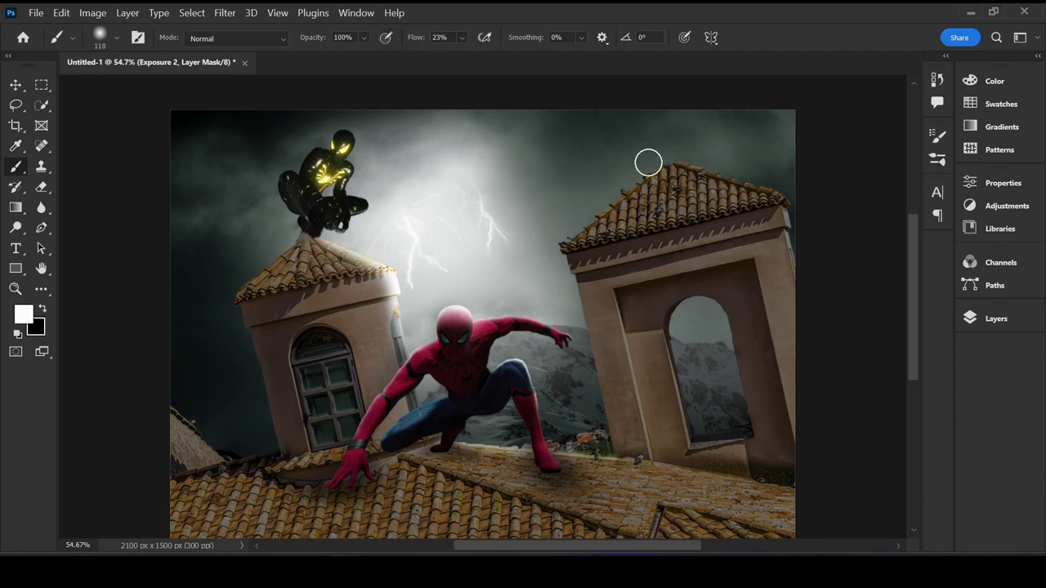
pyautogui.press('x')
pyautogui.press('x')
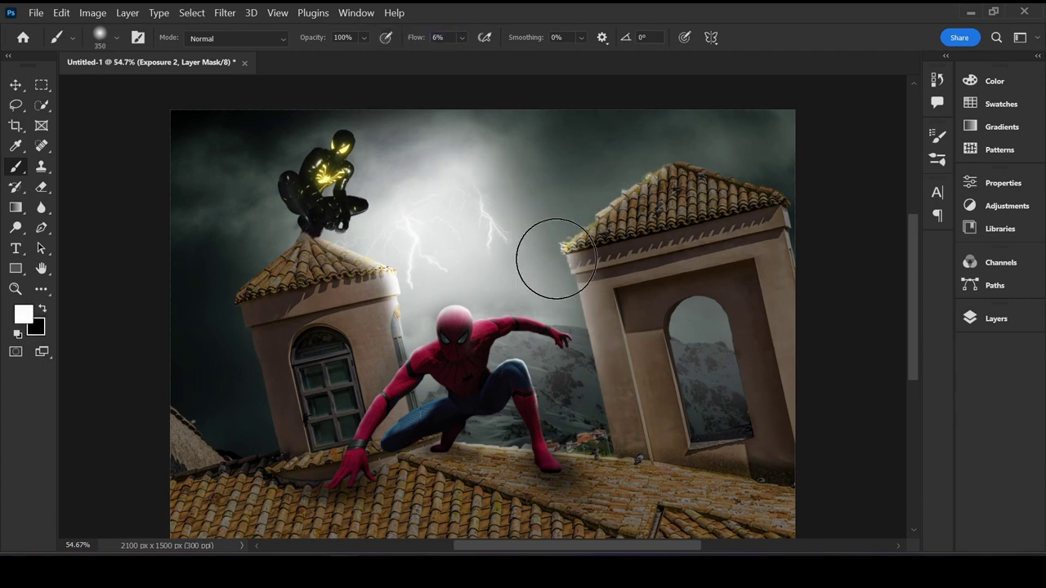
pyautogui.moveTo(551, 242); pyautogui.dragTo(645, 168)
pyautogui.click(996, 319)
# Step: Add an Exposure 3 layer clipped to the figure, raise exposure and gamma, and invert its mask
pyautogui.click(866, 260)
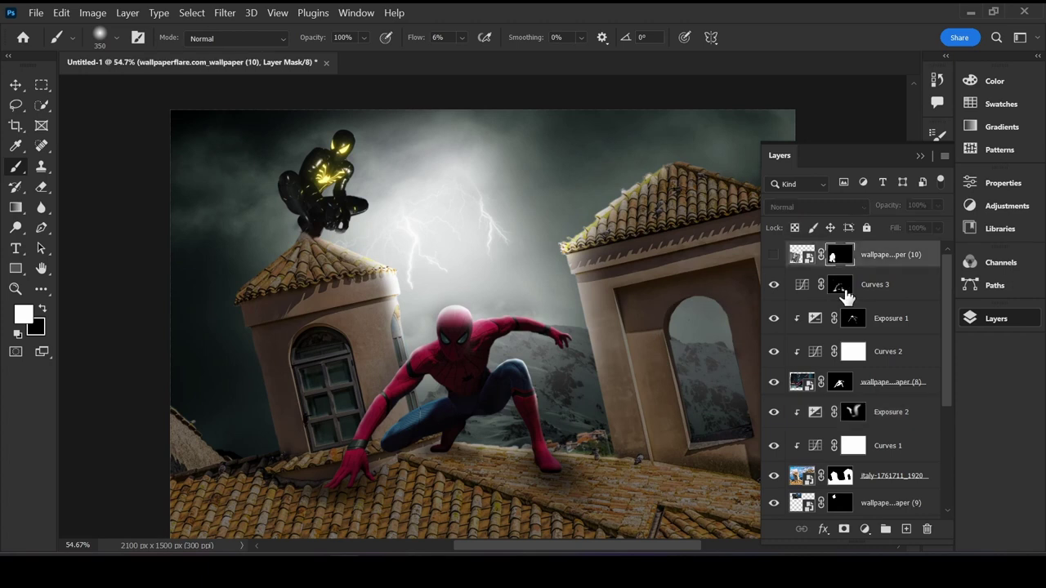
pyautogui.click(841, 288)
pyautogui.scroll(-5, 948, 480)
pyautogui.click(865, 528)
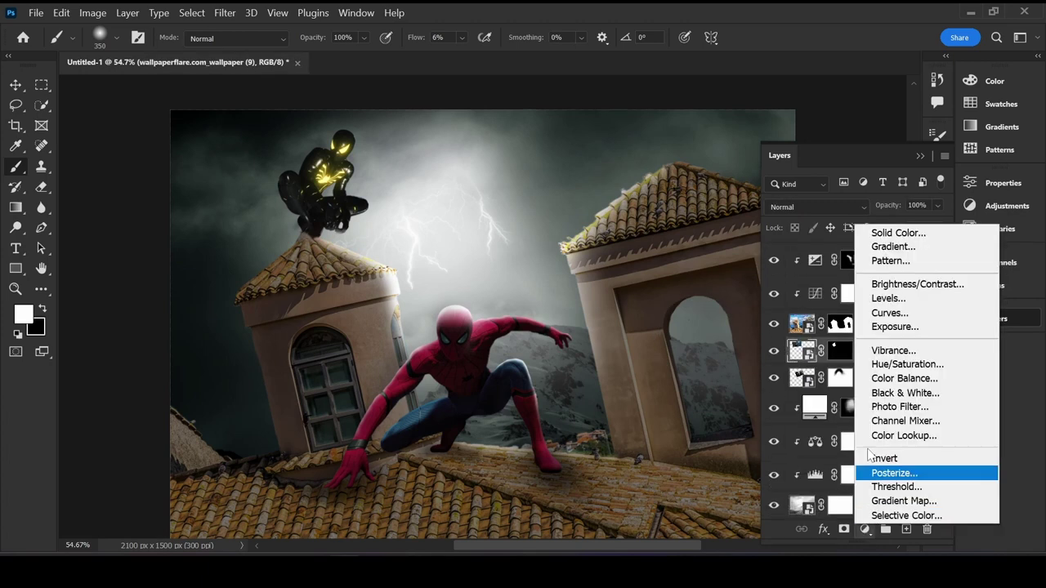
pyautogui.click(899, 303)
pyautogui.click(996, 319)
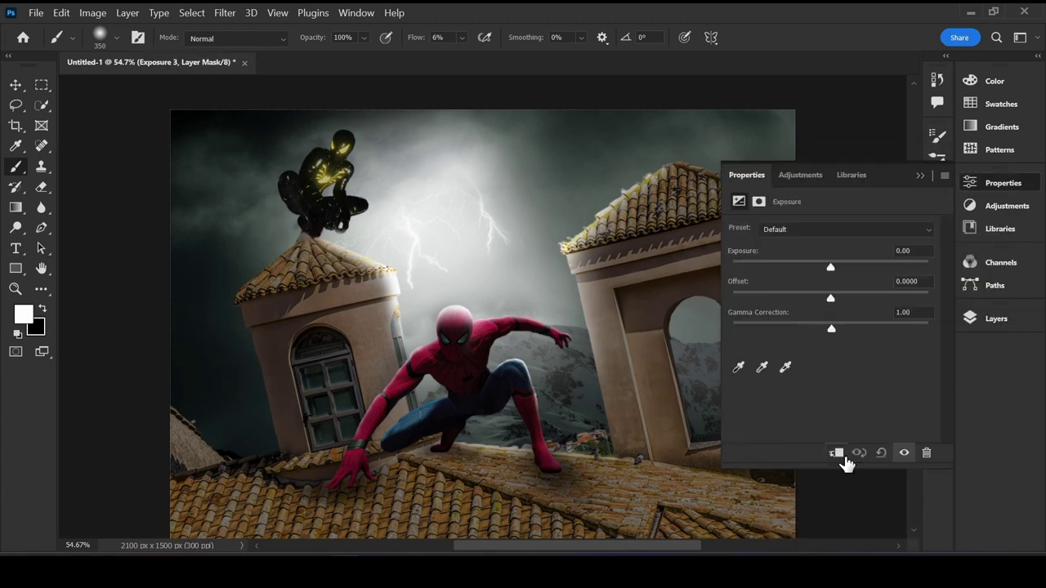
pyautogui.click(836, 453)
pyautogui.moveTo(830, 267); pyautogui.dragTo(882, 268)
pyautogui.moveTo(830, 328); pyautogui.dragTo(746, 329)
pyautogui.click(996, 319)
pyautogui.hotkey('ctrl', 'i')
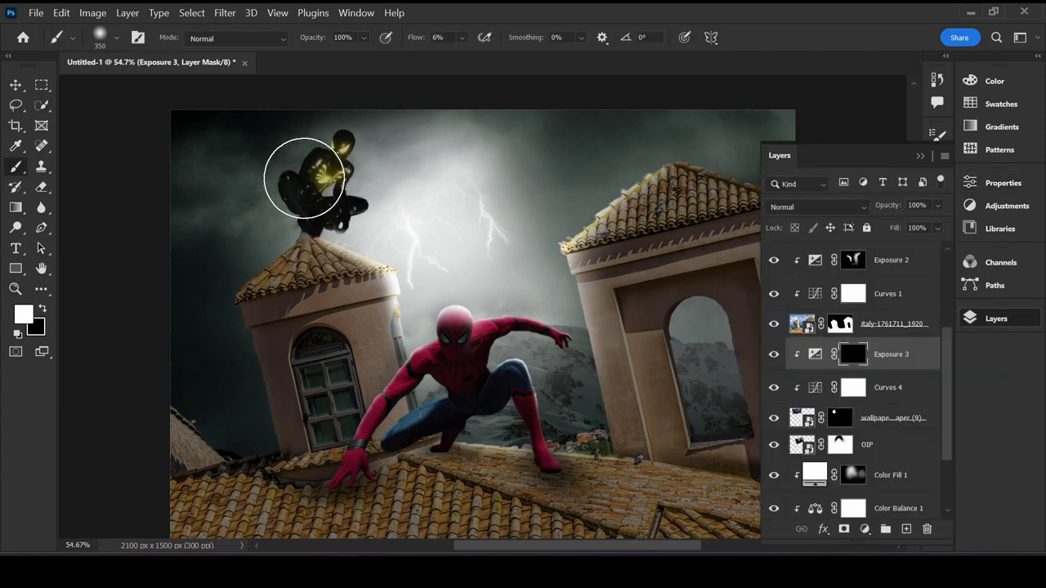
# Step: Paint glow onto the top of the figure's head with a smaller brush
pyautogui.scroll(4, 304, 174)
pyautogui.click(504, 183)
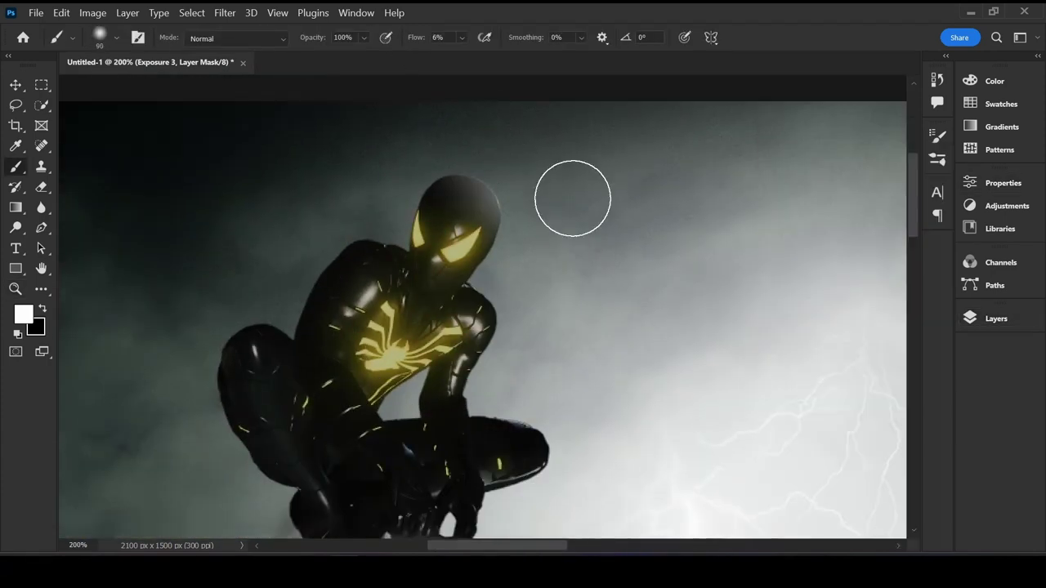
pyautogui.press('[')
pyautogui.press('[')
pyautogui.press('[')
pyautogui.scroll(-3, 486, 356)
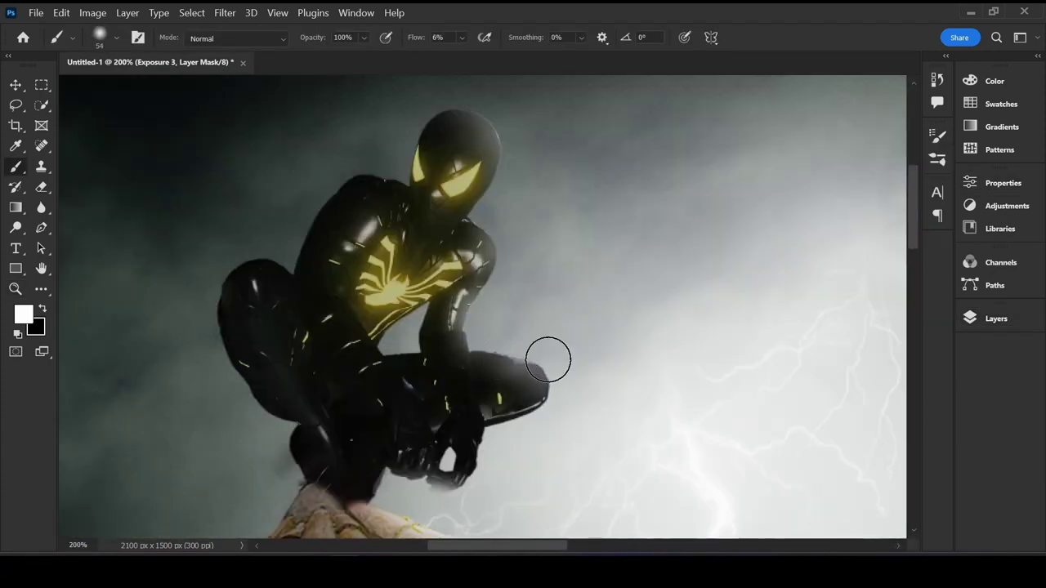
pyautogui.scroll(2, 525, 180)
pyautogui.moveTo(501, 262); pyautogui.dragTo(511, 352)
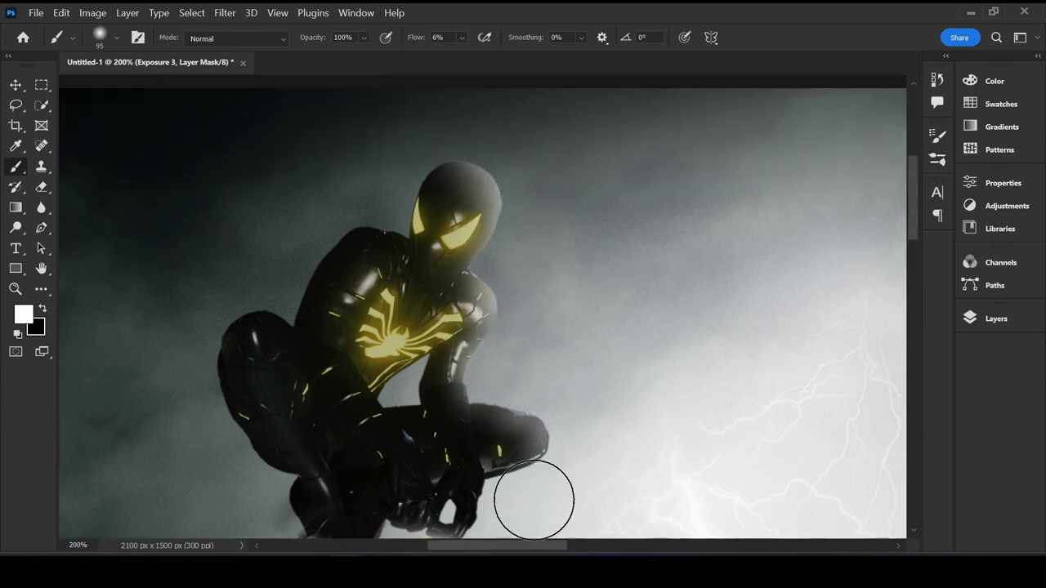
pyautogui.scroll(-4, 532, 498)
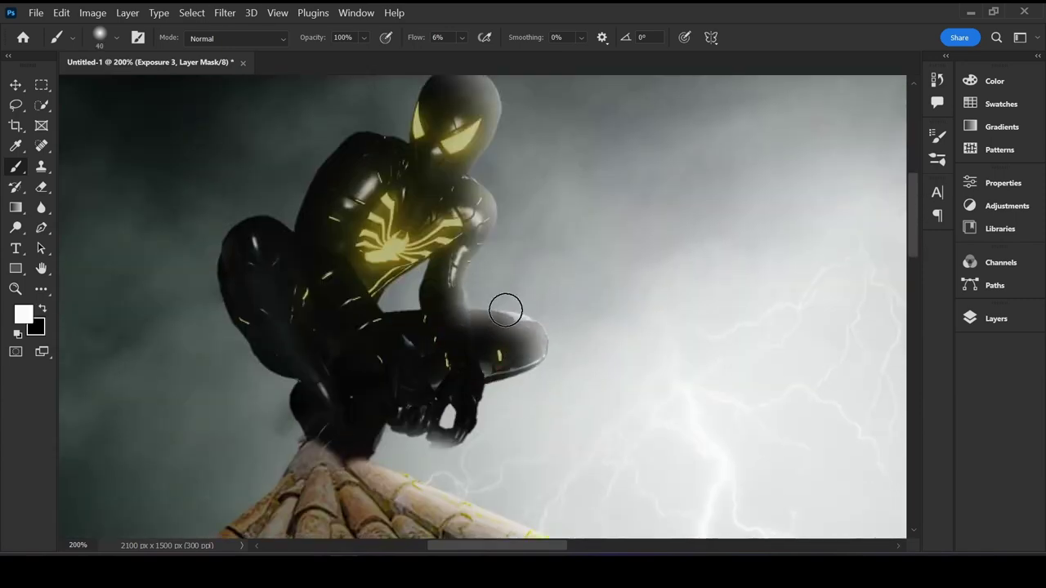
# Step: Raise the brush flow and build soft glow along the head top, trimming excess
pyautogui.press('x')
pyautogui.moveTo(412, 37); pyautogui.dragTo(407, 42)
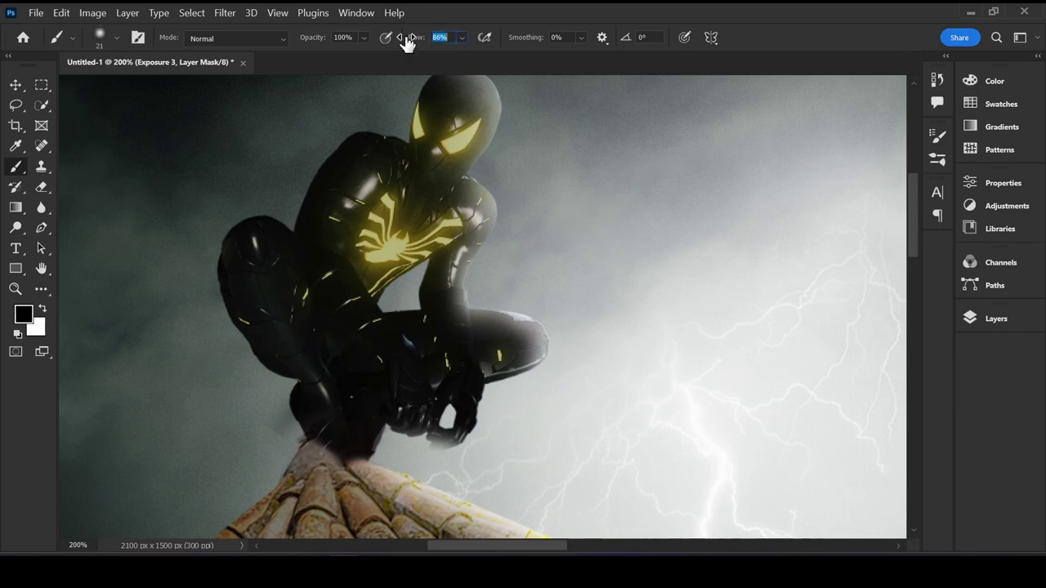
pyautogui.press('x')
pyautogui.scroll(2, 456, 126)
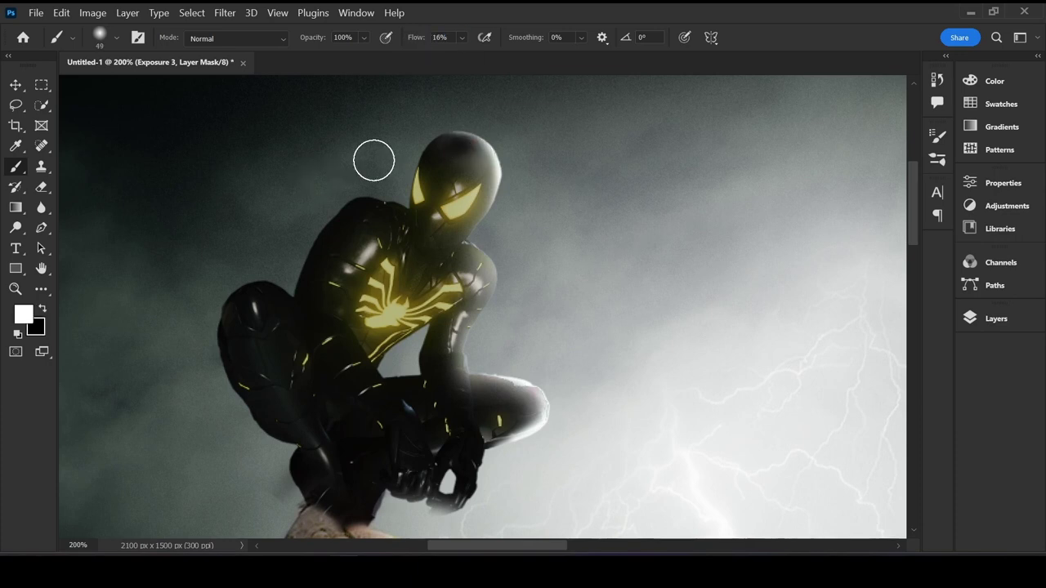
pyautogui.moveTo(457, 160); pyautogui.dragTo(467, 152)
pyautogui.moveTo(413, 38); pyautogui.dragTo(410, 38)
pyautogui.press('x')
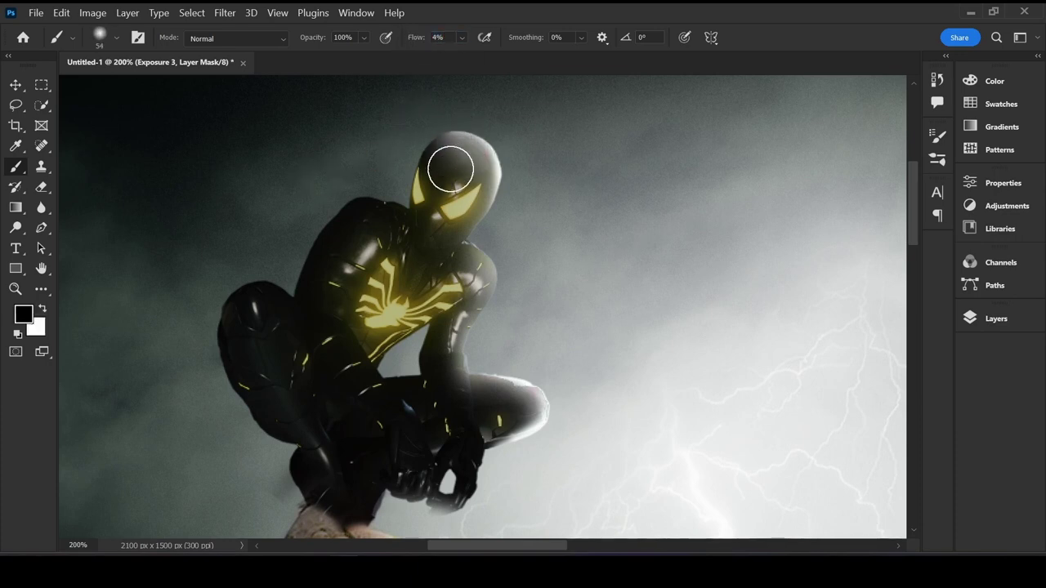
pyautogui.press('x')
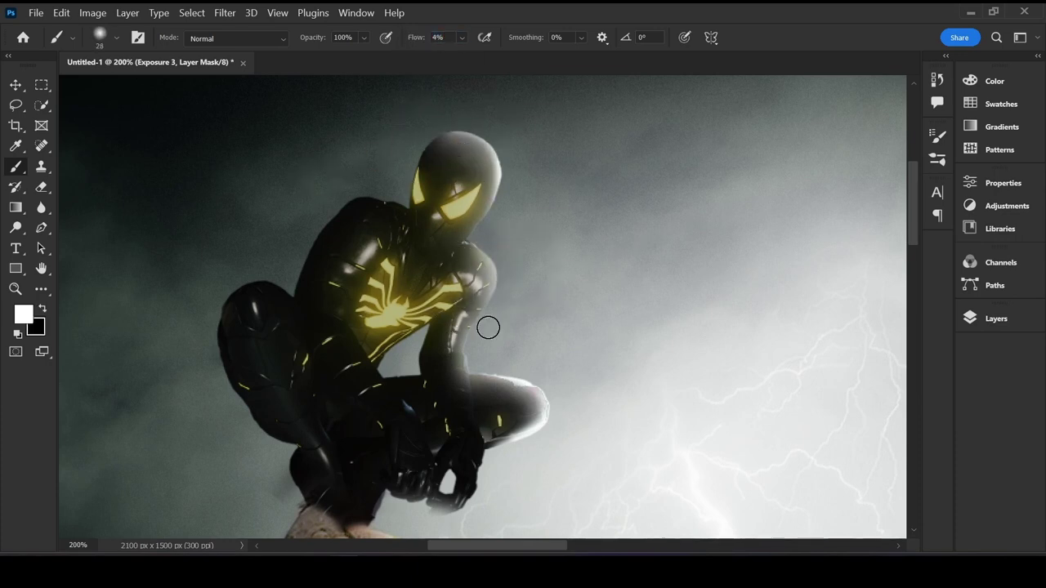
pyautogui.hotkey('ctrl', '0')
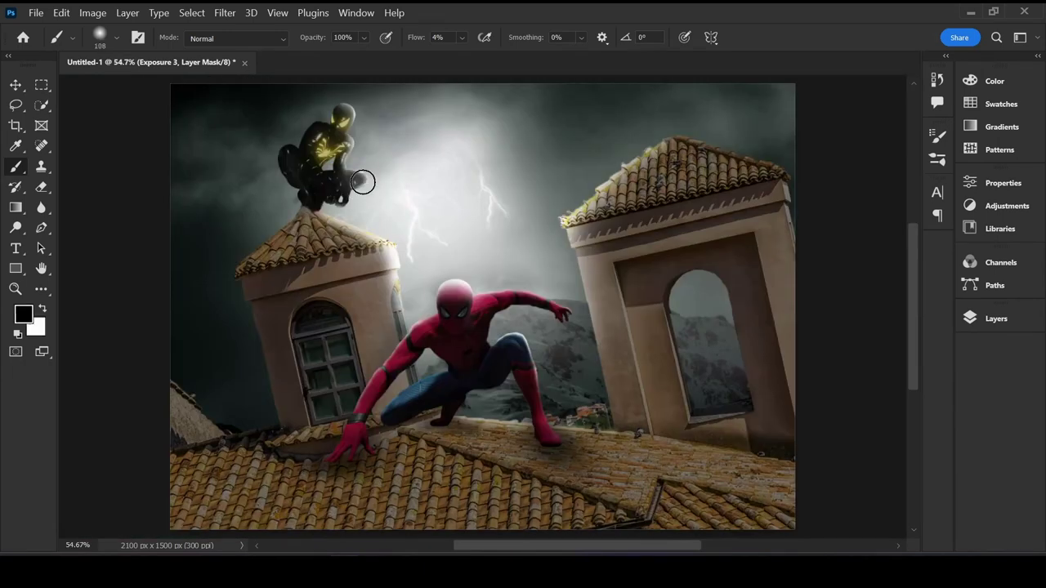
# Step: Paint a thin highlight along the figure's knee edge and soften it near the tip
pyautogui.moveTo(362, 181); pyautogui.dragTo(384, 182)
pyautogui.press('x')
pyautogui.press('[')
pyautogui.press('[')
pyautogui.press('[')
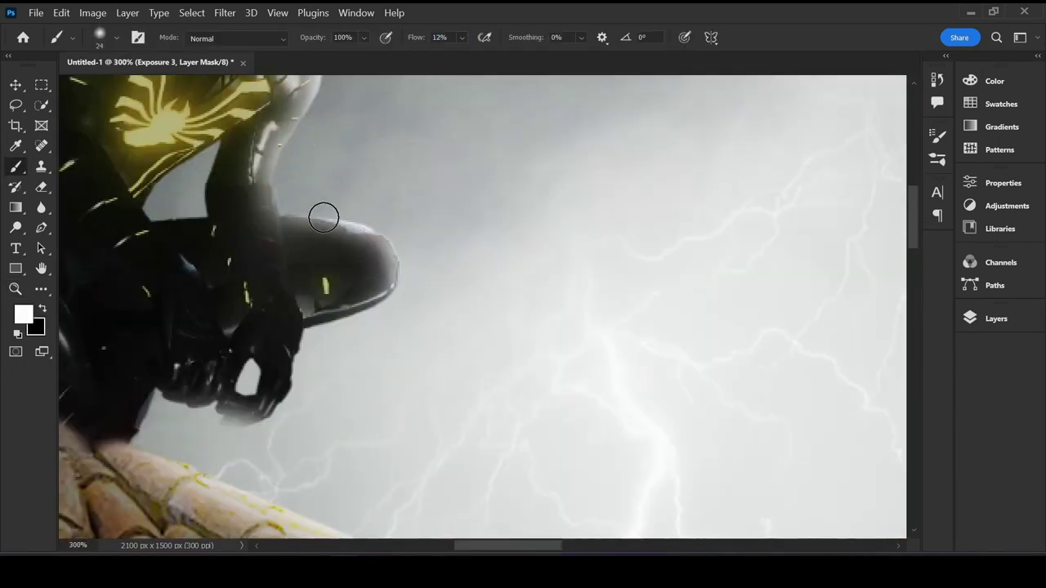
pyautogui.moveTo(324, 217)
pyautogui.mouseDown()
pyautogui.moveTo(381, 280)
pyautogui.moveTo(329, 250)
pyautogui.mouseUp()
pyautogui.press('x')
pyautogui.press('x')
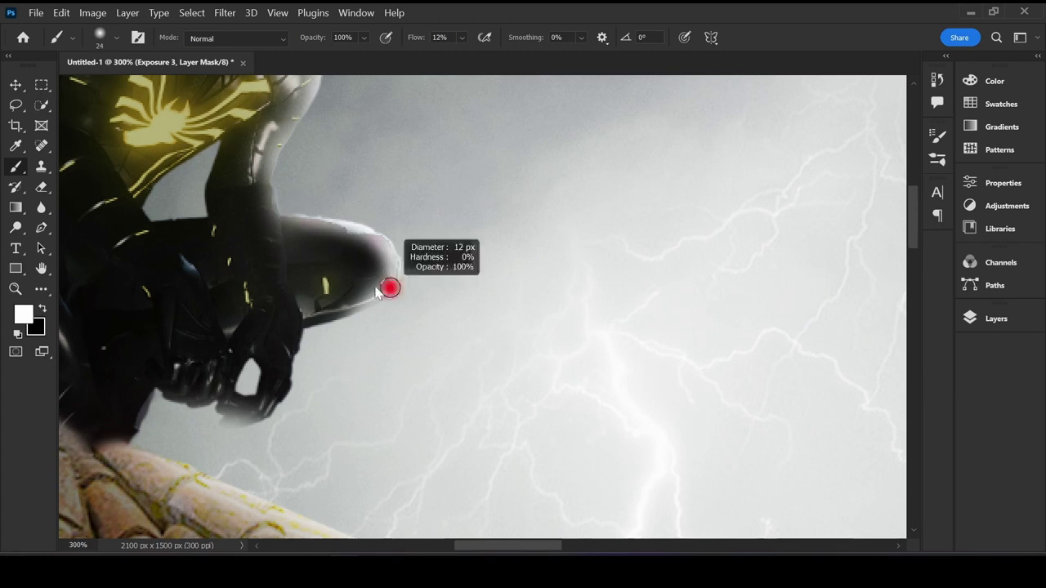
# Step: Add broad soft glow around the knee and refine the glow around the hands
pyautogui.press('x')
pyautogui.moveTo(376, 278); pyautogui.dragTo(351, 283)
pyautogui.press('x')
pyautogui.moveTo(420, 39); pyautogui.dragTo(413, 39)
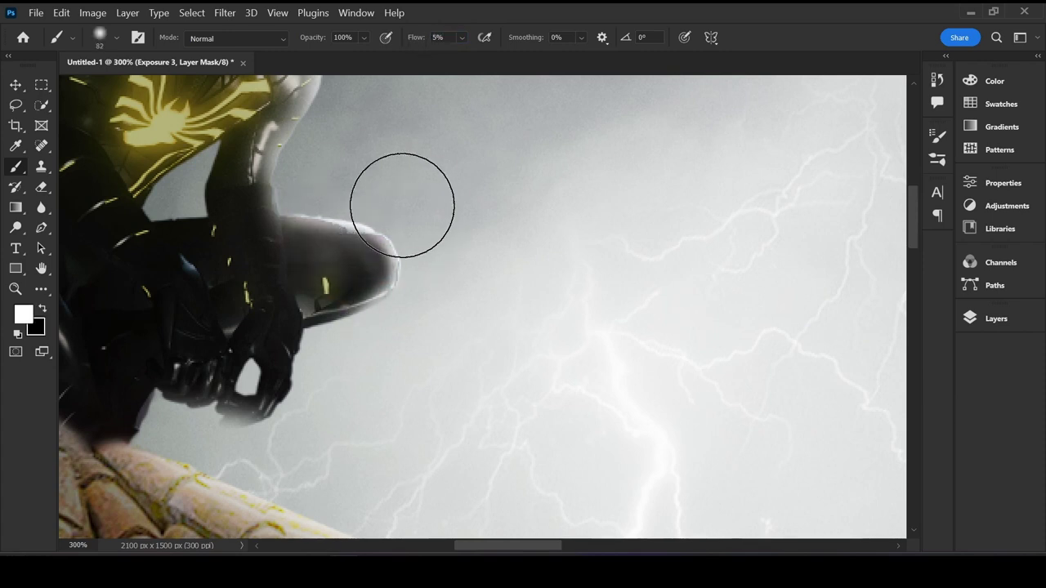
pyautogui.press('x')
pyautogui.moveTo(297, 402); pyautogui.dragTo(308, 400)
pyautogui.press('x')
pyautogui.hotkey('ctrl', '0')
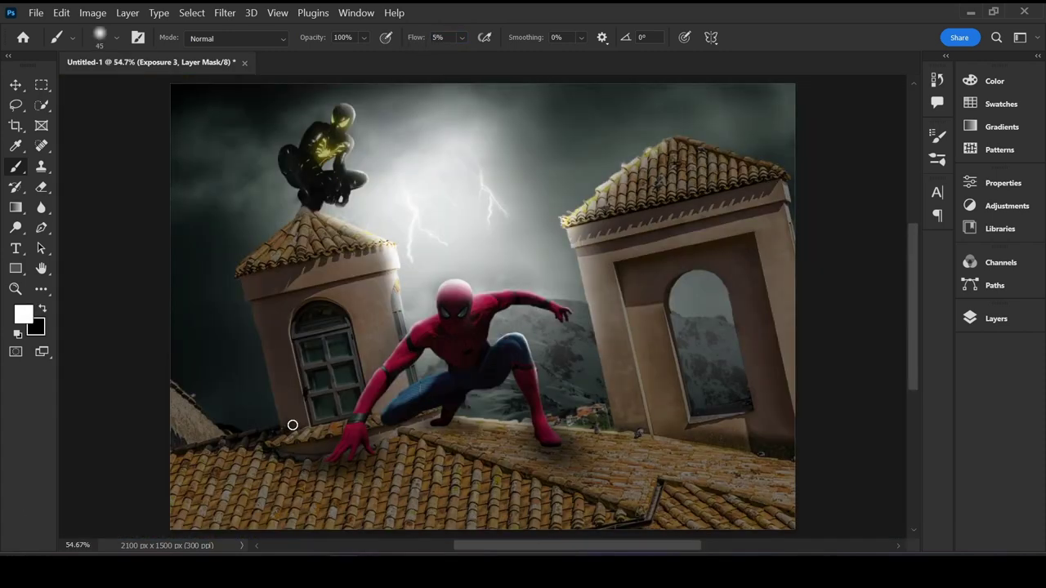
pyautogui.scroll(2, 307, 212)
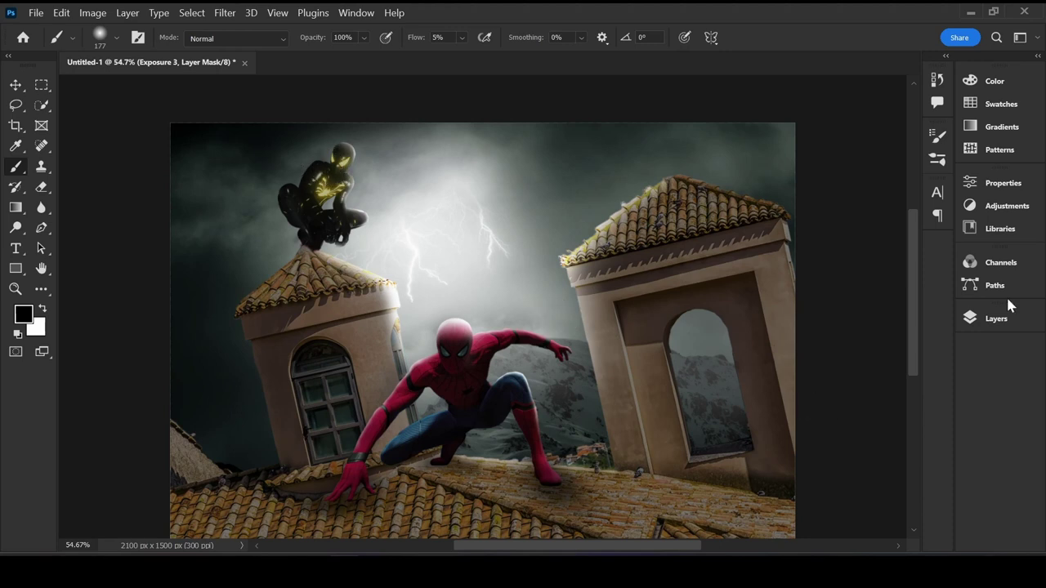
# Step: Add a darkening Curves 5 layer clipped to Spider-Man, top point pulled down, mask inverted
pyautogui.click(997, 318)
pyautogui.doubleClick(929, 355)
pyautogui.moveTo(924, 369); pyautogui.dragTo(924, 396)
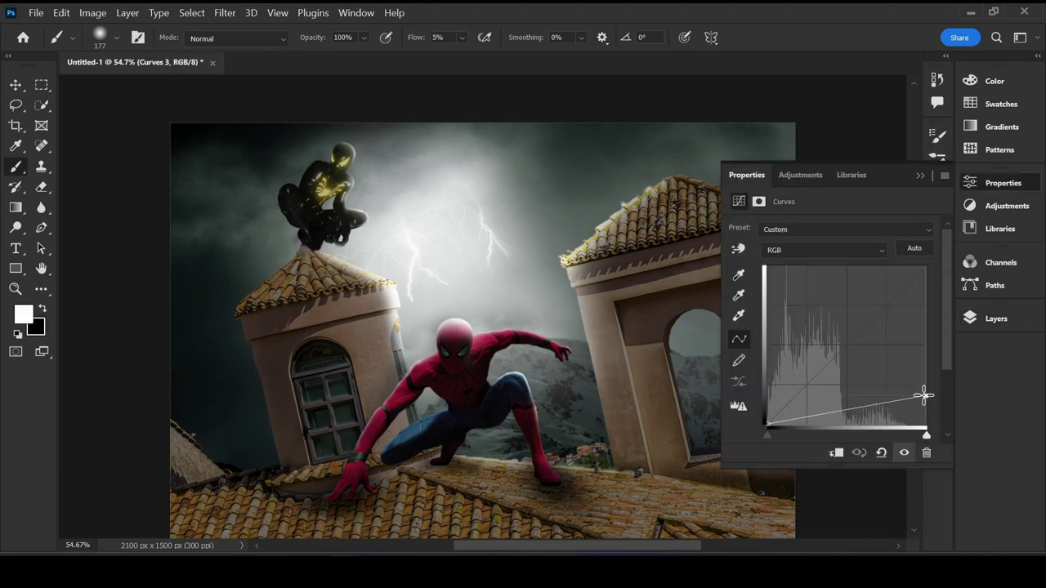
pyautogui.click(996, 318)
pyautogui.doubleClick(894, 318)
pyautogui.press('x')
pyautogui.click(836, 453)
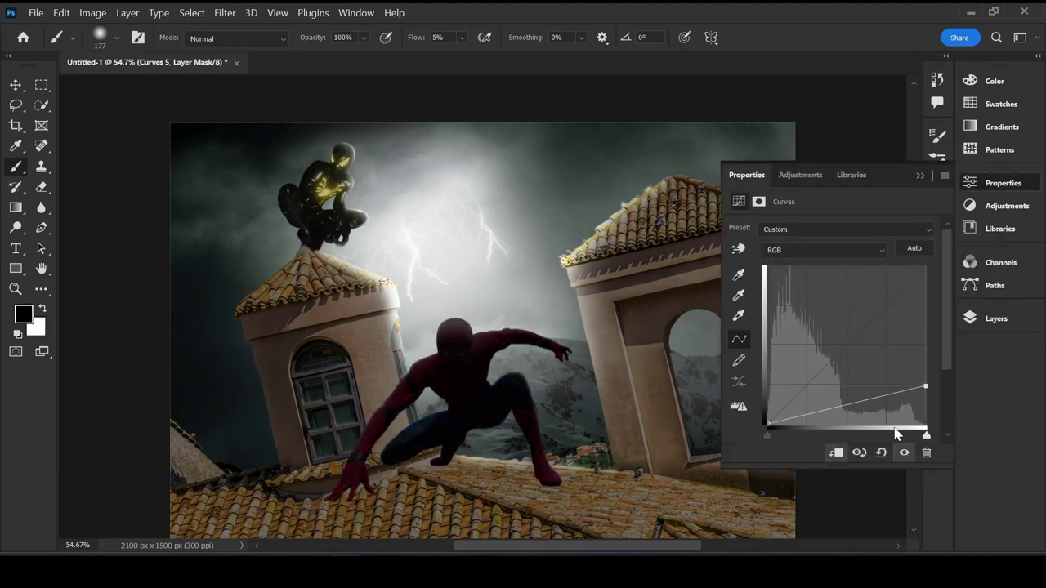
pyautogui.click(997, 318)
pyautogui.hotkey('ctrl', 'i')
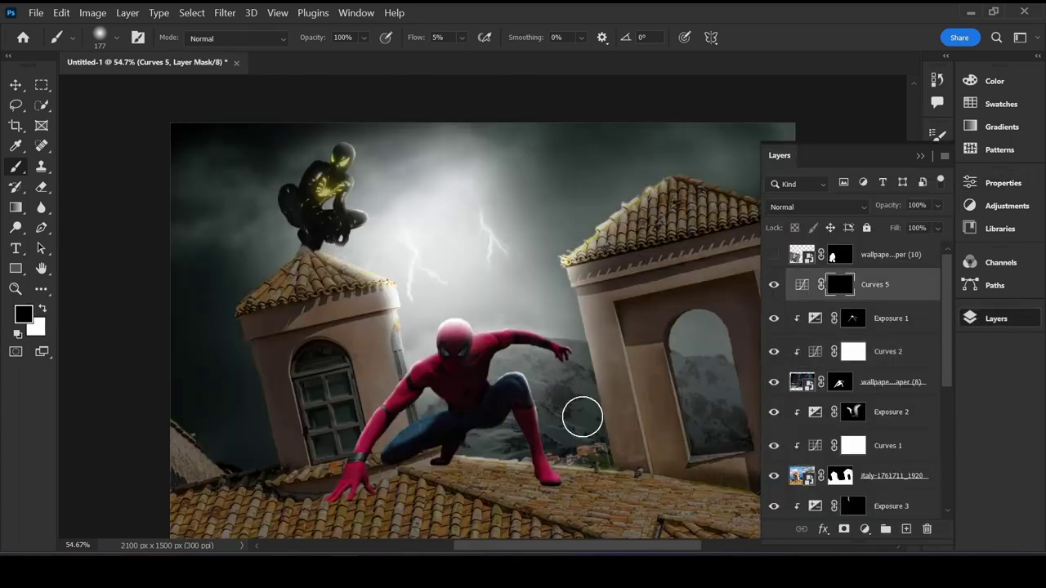
# Step: Zoom in on the foot and set a much smaller white brush with slightly higher flow
pyautogui.press('z')
pyautogui.click(548, 476)
pyautogui.click(438, 37)
pyautogui.press('x')
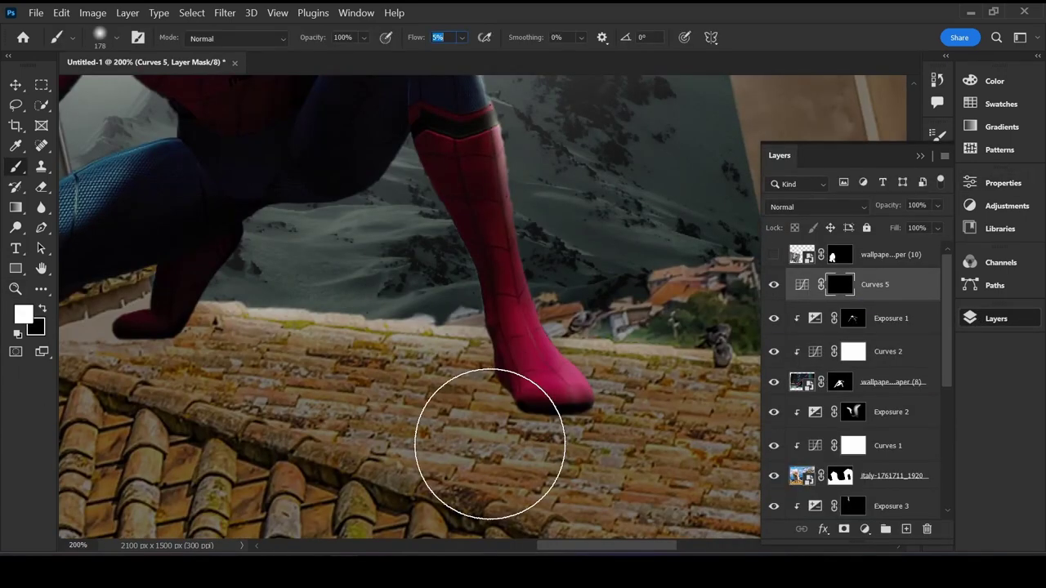
pyautogui.moveTo(502, 406); pyautogui.dragTo(474, 406)
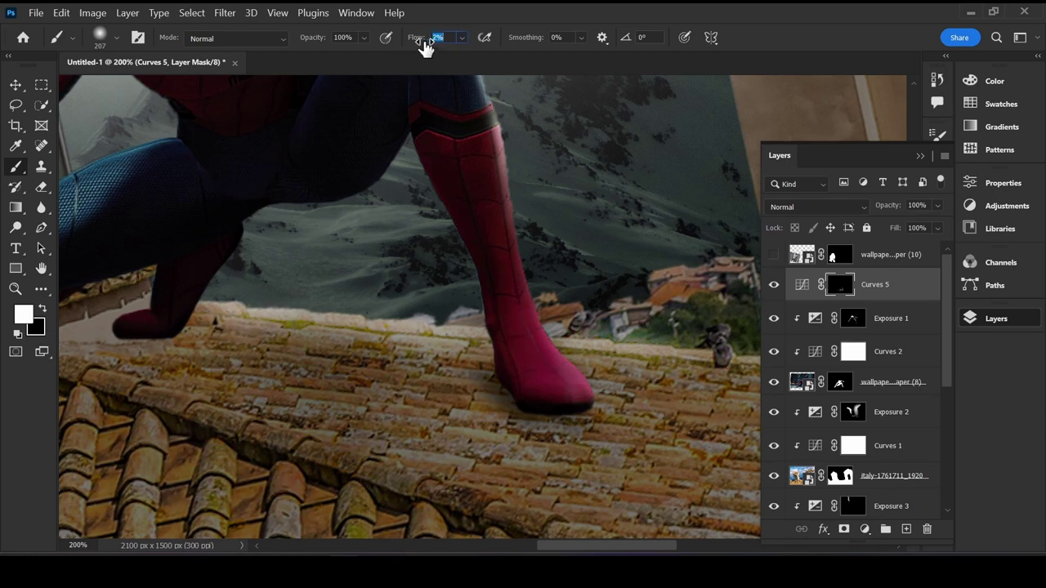
pyautogui.moveTo(431, 37); pyautogui.dragTo(438, 38)
# Step: Paint shadow over Spider-Man's foot, lower leg, glove and forearm
pyautogui.moveTo(473, 374); pyautogui.dragTo(481, 362)
pyautogui.moveTo(491, 409); pyautogui.dragTo(504, 325)
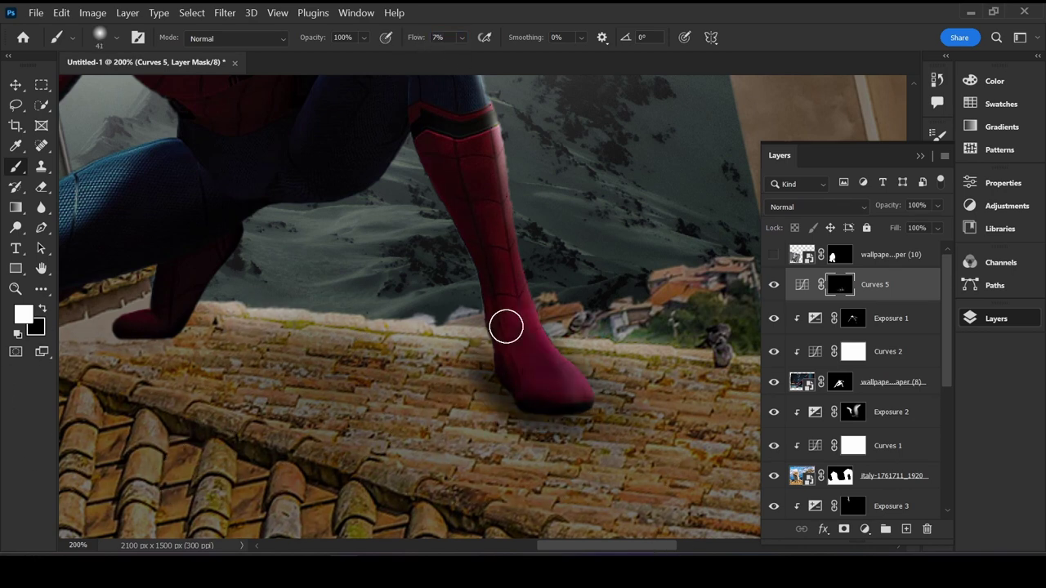
pyautogui.moveTo(269, 455); pyautogui.dragTo(420, 234)
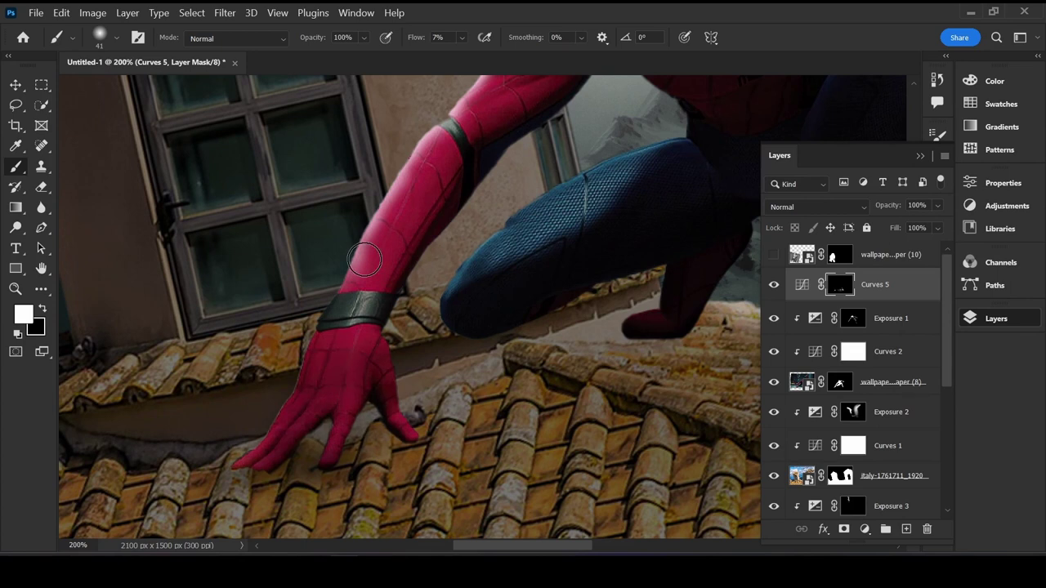
pyautogui.click(116, 38)
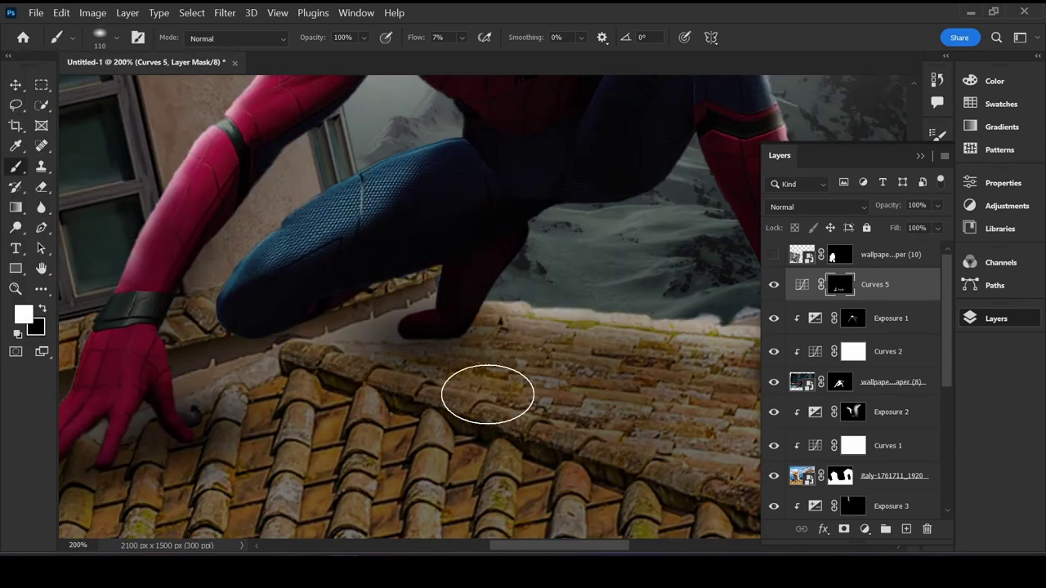
pyautogui.hotkey('ctrl', '0')
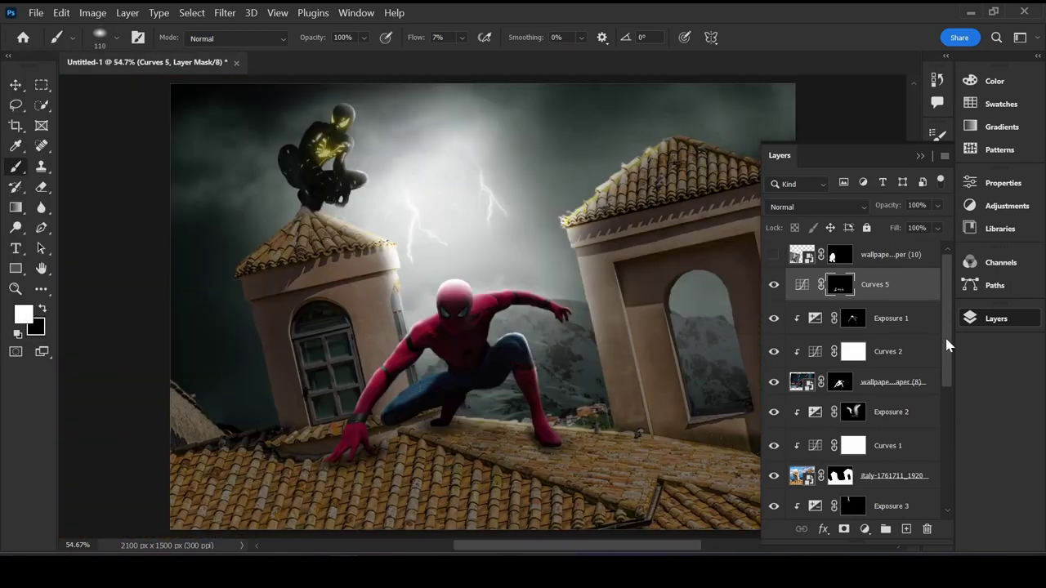
# Step: On the Exposure 2 mask, brighten the small dome at the left edge
pyautogui.scroll(-3, 946, 345)
pyautogui.click(852, 314)
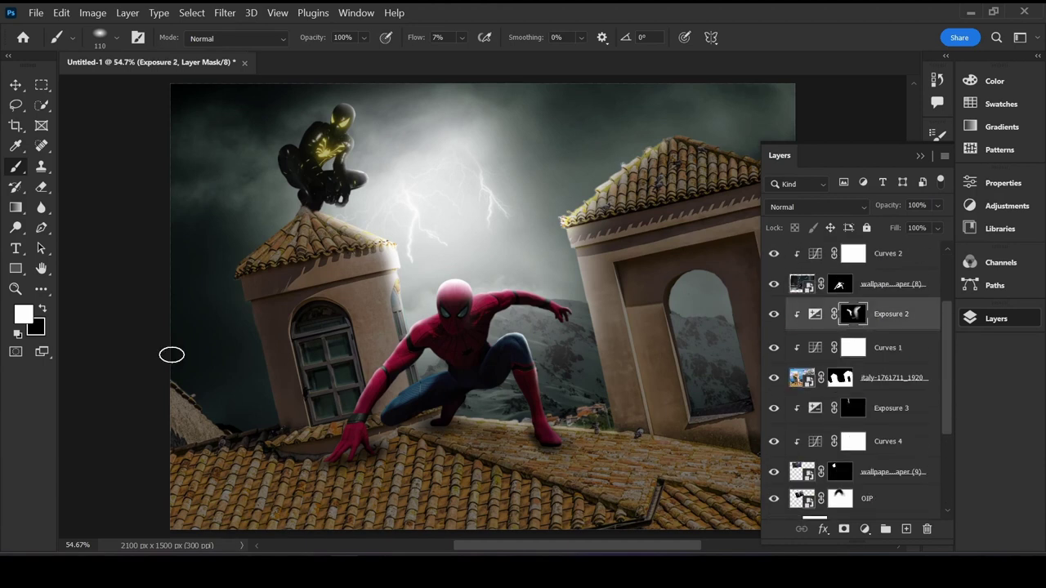
pyautogui.moveTo(222, 419); pyautogui.dragTo(183, 399)
pyautogui.press('x')
pyautogui.moveTo(210, 432); pyautogui.dragTo(196, 421)
pyautogui.press('x')
pyautogui.moveTo(196, 420); pyautogui.dragTo(204, 419)
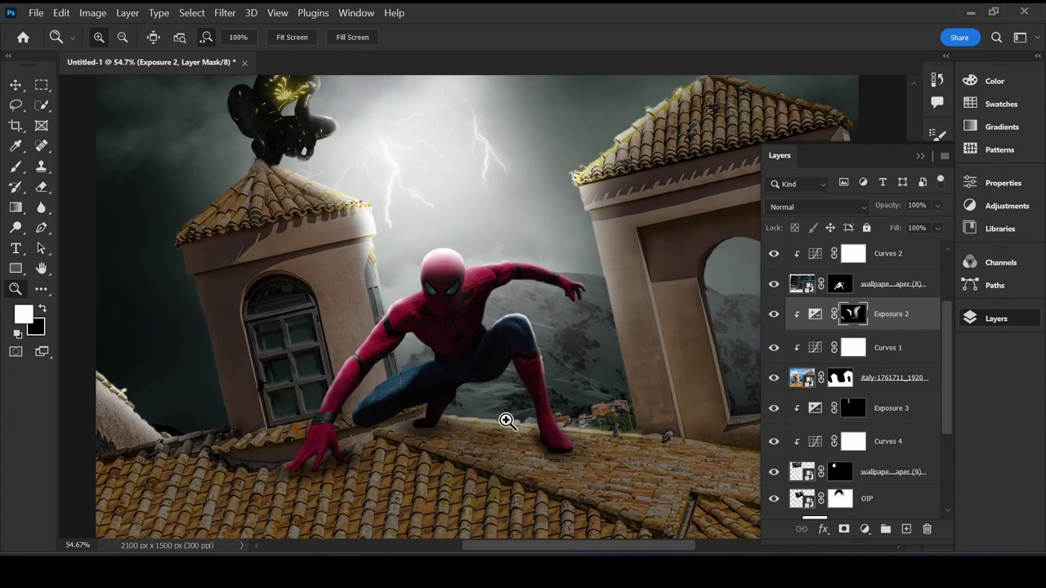
# Step: With a soft round brush, brighten the roof edge behind Spider-Man, then target the Exposure 1 mask
pyautogui.click(503, 420)
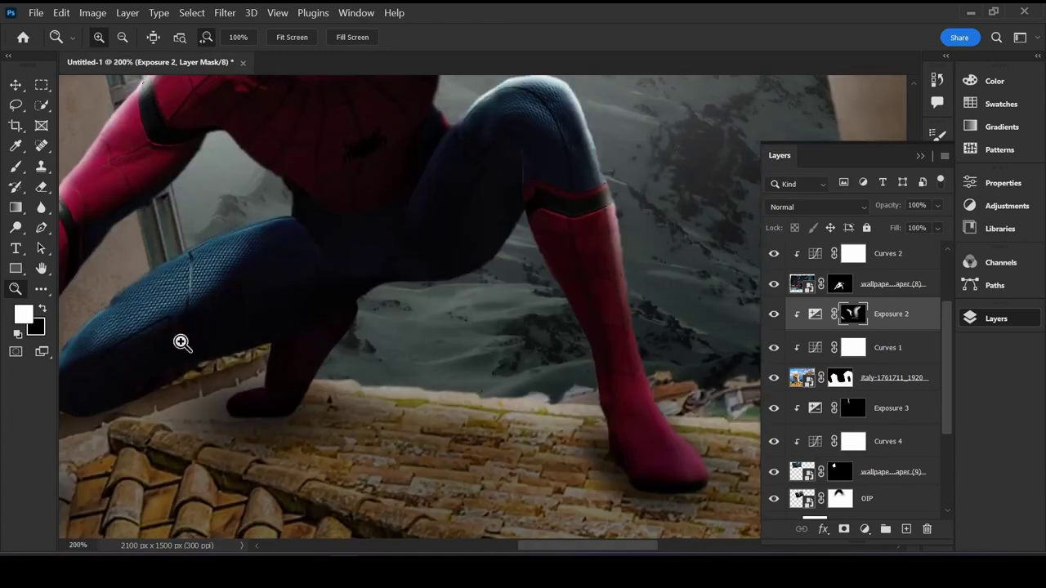
pyautogui.click(116, 37)
pyautogui.click(114, 282)
pyautogui.doubleClick(90, 235)
pyautogui.hotkey('ctrl', '1')
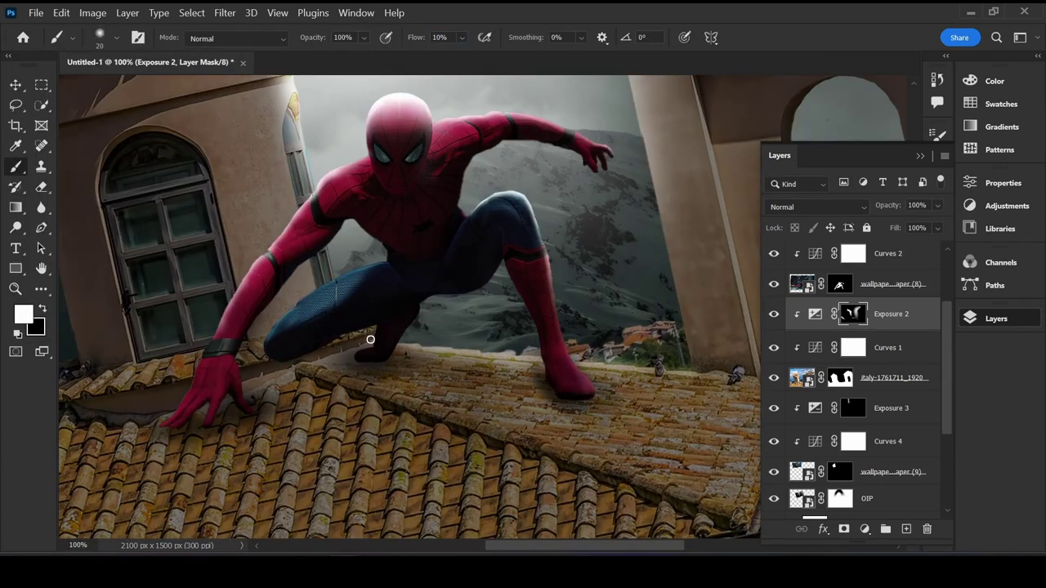
pyautogui.moveTo(371, 339); pyautogui.dragTo(719, 372)
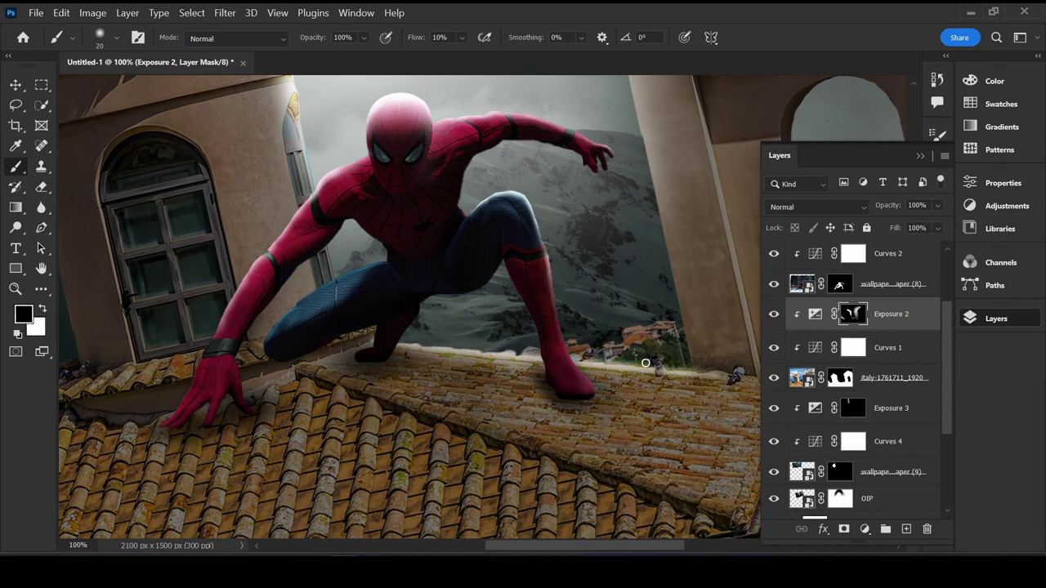
pyautogui.hotkey('ctrl', '0')
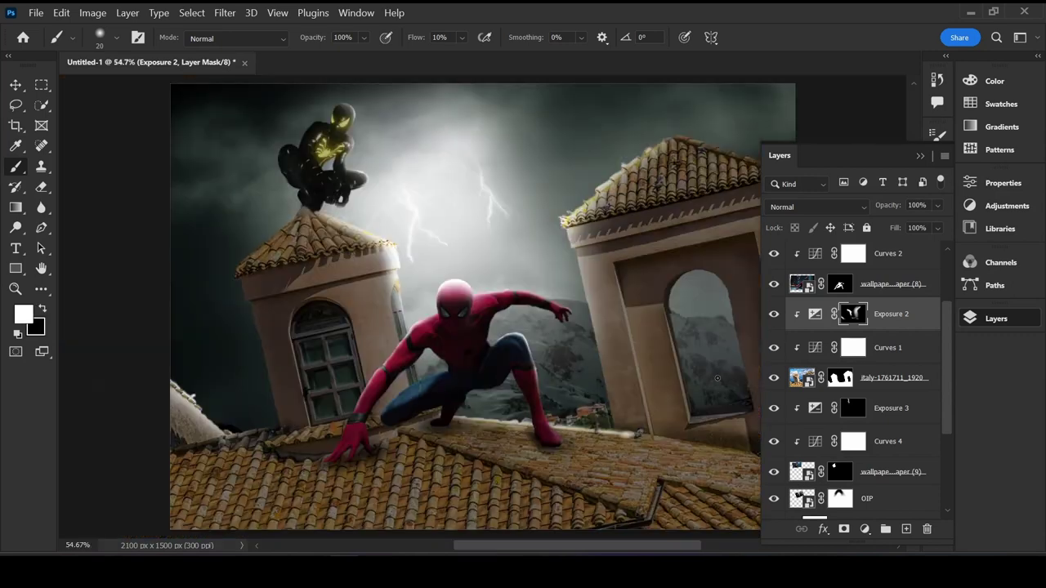
pyautogui.scroll(3, 858, 311)
pyautogui.click(874, 284)
# Step: Zoom in on Spider-Man and ready the Brush on the Exposure 1 mask
pyautogui.click(890, 318)
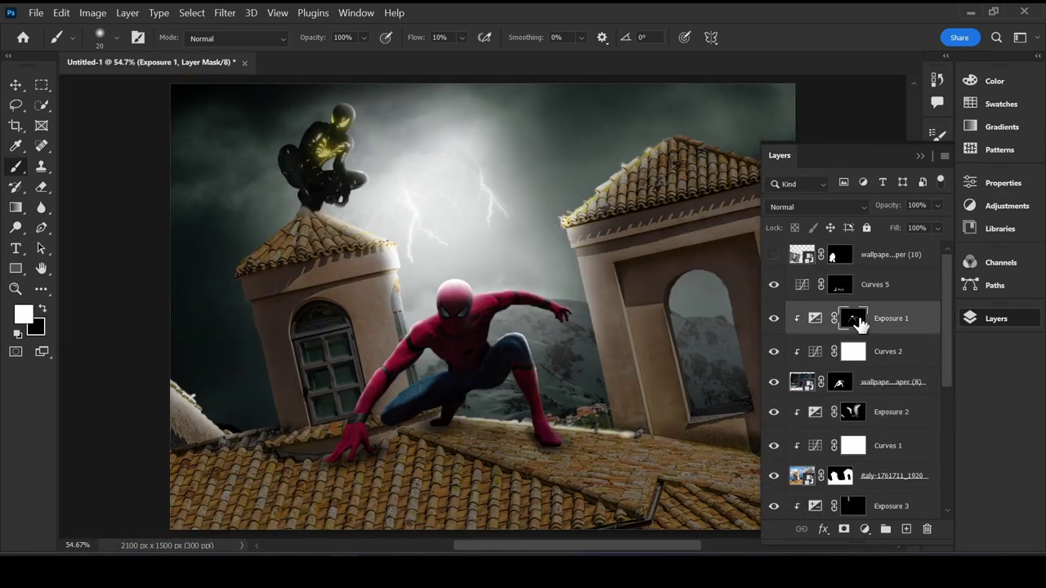
pyautogui.press('z')
pyautogui.click(525, 315)
pyautogui.press('b')
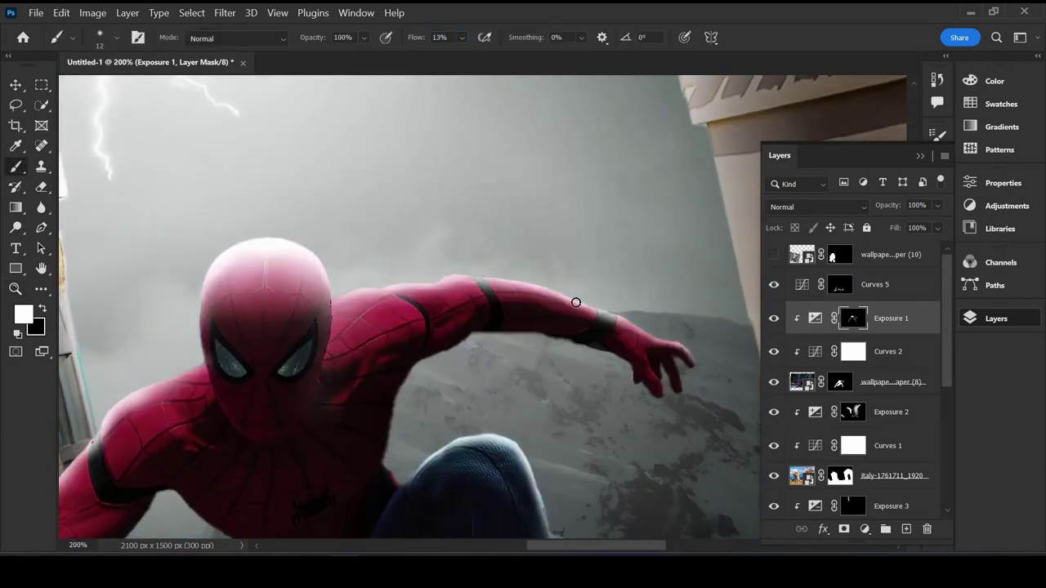
pyautogui.scroll(-5, 576, 305)
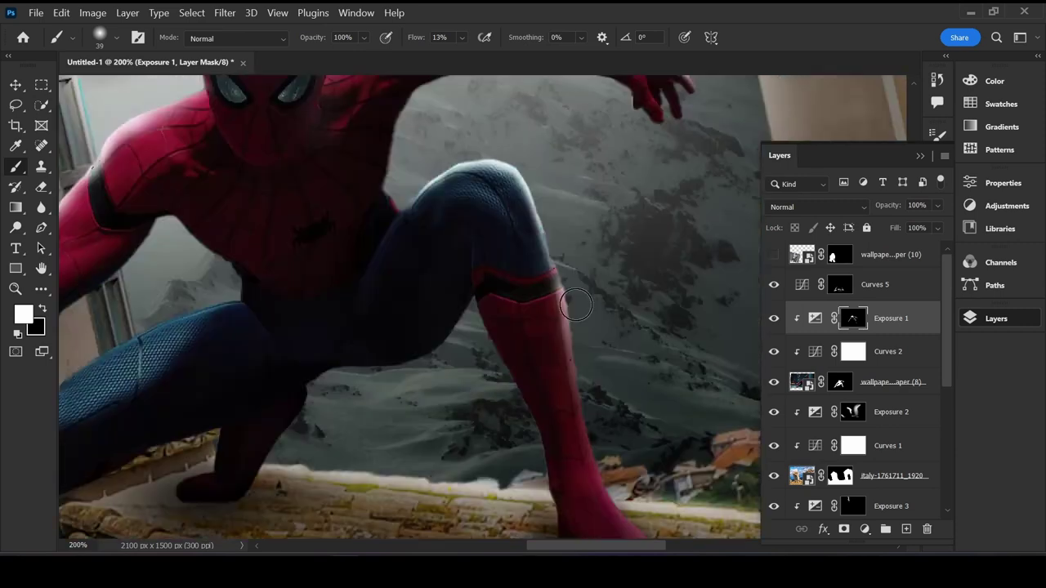
pyautogui.scroll(-1, 571, 304)
# Step: Paint black at full strength on the wallpaper (8) mountain mask, then return to Exposure 1
pyautogui.keyDown('ctrl'); pyautogui.click(639, 433); pyautogui.keyUp('ctrl')
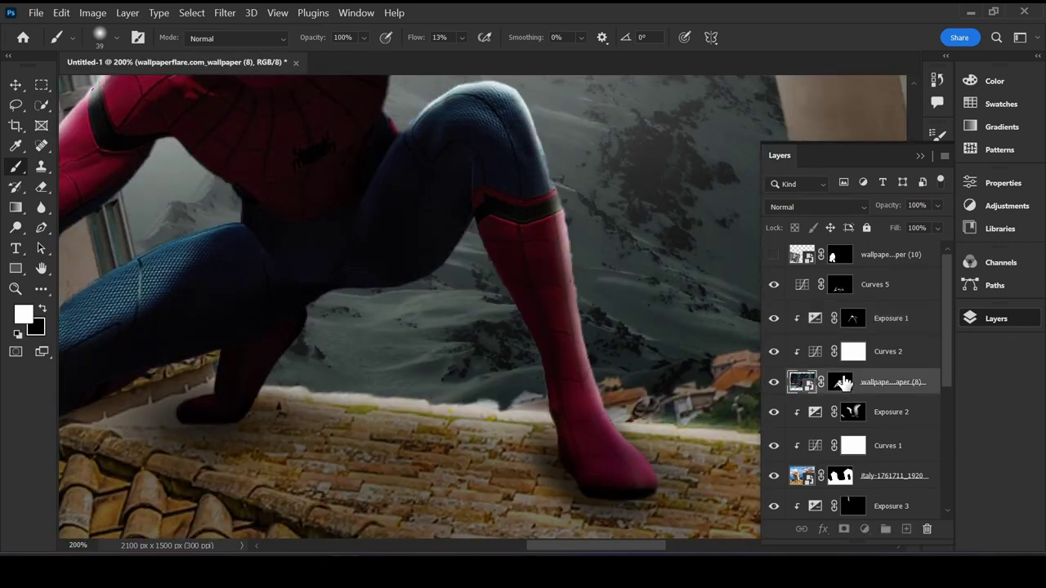
pyautogui.hotkey('shift', '0')
pyautogui.press('x')
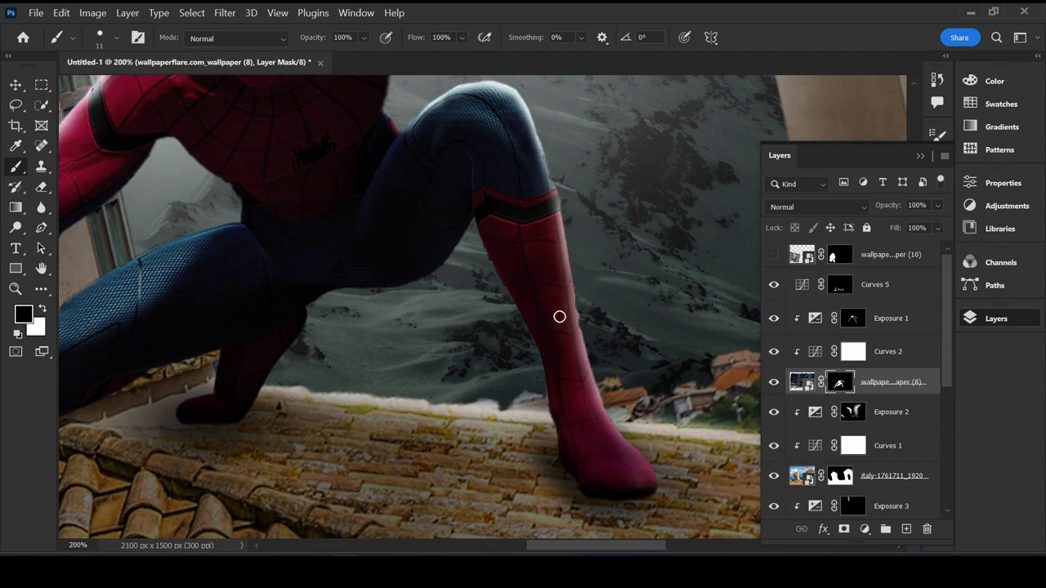
pyautogui.hscroll(-5, 664, 406)
pyautogui.keyDown('ctrl'); pyautogui.click(304, 187); pyautogui.keyUp('ctrl')
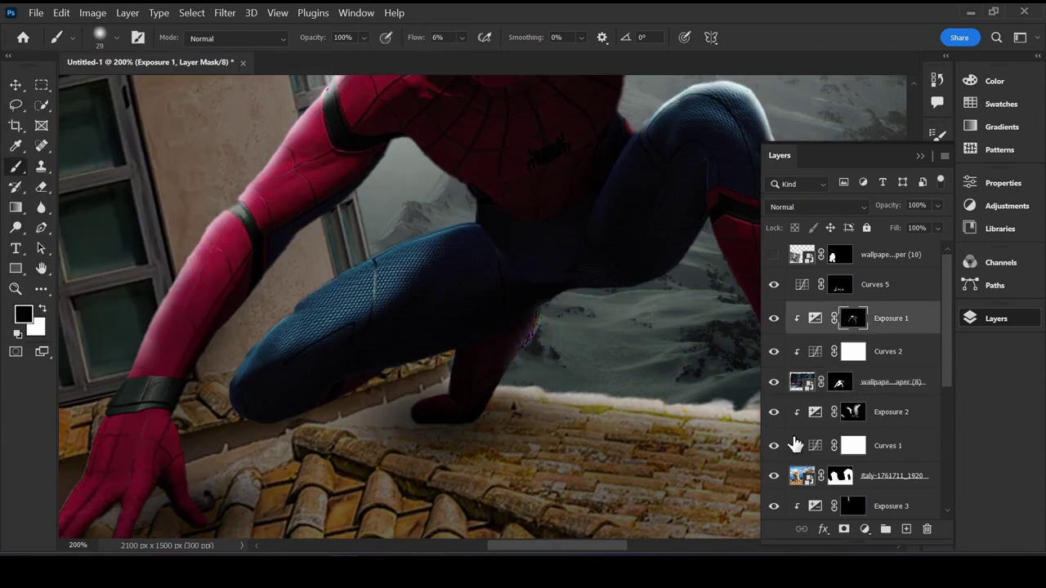
# Step: Switch to revealing with white on the Curves 5 mask and fit the composite to view
pyautogui.click(840, 285)
pyautogui.press('x')
pyautogui.hotkey('ctrl', '0')
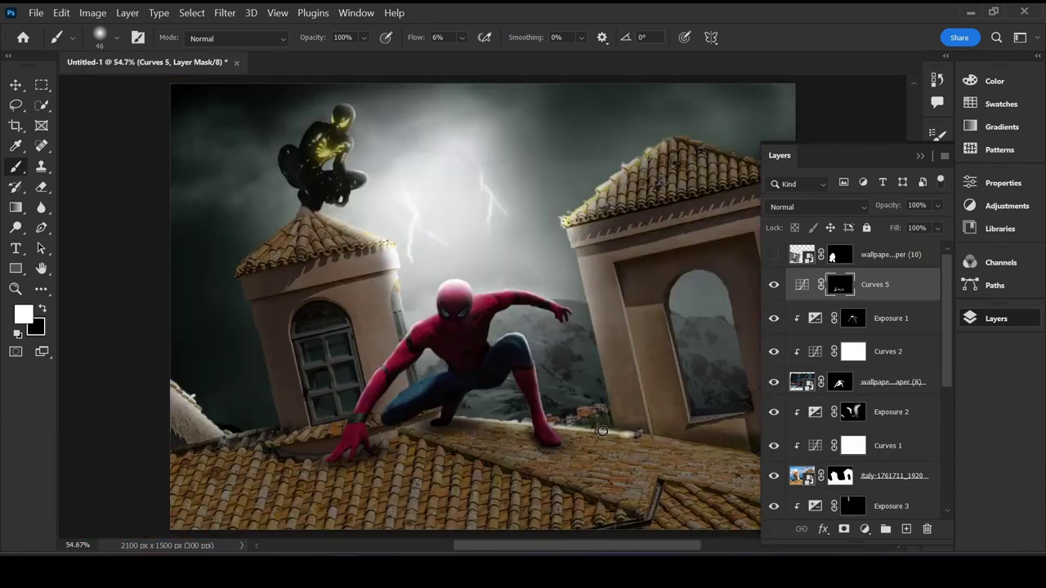
pyautogui.scroll(-3, 899, 384)
pyautogui.click(891, 313)
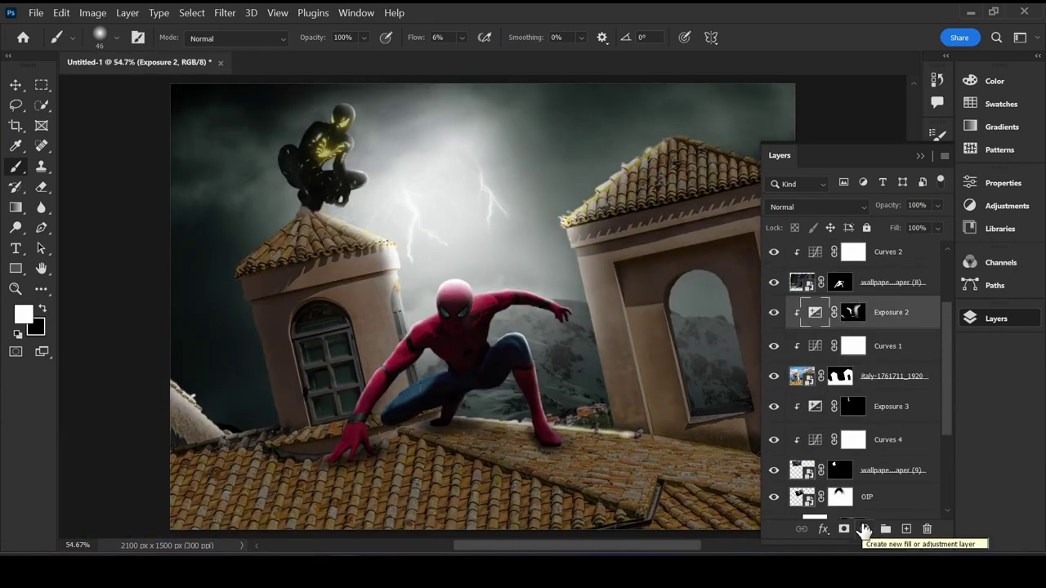
# Step: Add a clipped green Solid Color fill layer with an inverted, hidden mask
pyautogui.hotkey('alt', '[')
pyautogui.click(866, 532)
pyautogui.click(891, 164)
pyautogui.click(542, 93)
pyautogui.click(710, 74)
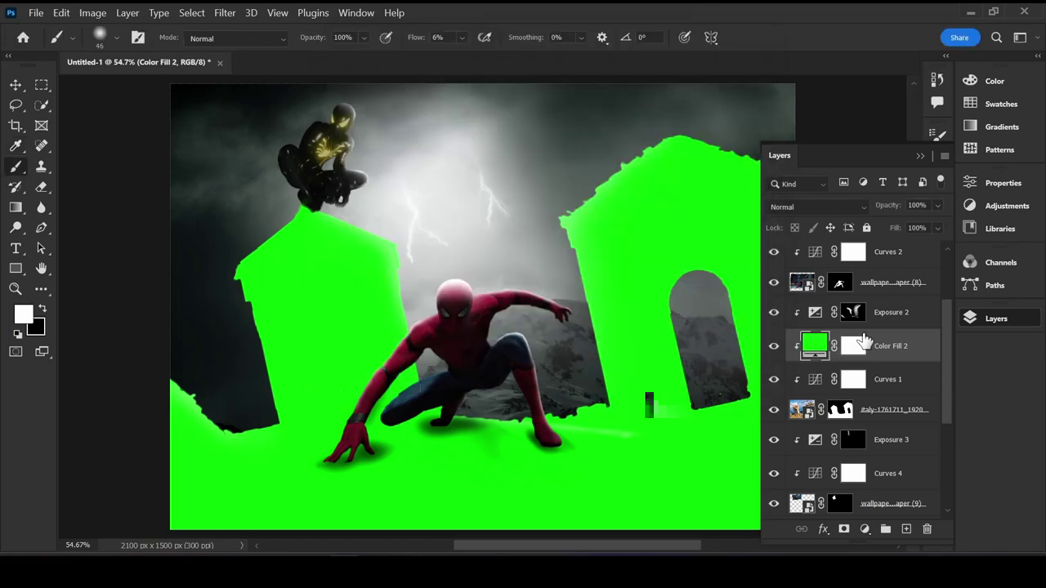
pyautogui.hotkey('ctrl', 'i')
# Step: Raise brush flow to about 82% and paint green into the left tower's window
pyautogui.keyDown('ctrl'); pyautogui.click(327, 351); pyautogui.keyUp('ctrl')
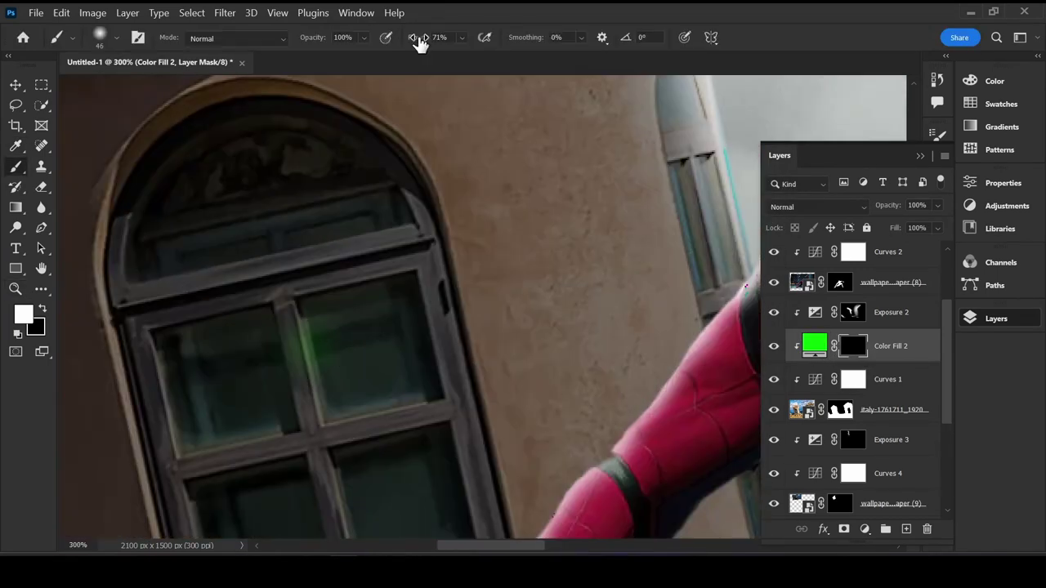
pyautogui.moveTo(416, 38); pyautogui.dragTo(478, 38)
pyautogui.moveTo(409, 152)
pyautogui.mouseDown()
pyautogui.moveTo(210, 339)
pyautogui.moveTo(413, 346)
pyautogui.moveTo(433, 292)
pyautogui.mouseUp()
pyautogui.press(']')
pyautogui.press(']')
pyautogui.press(']')
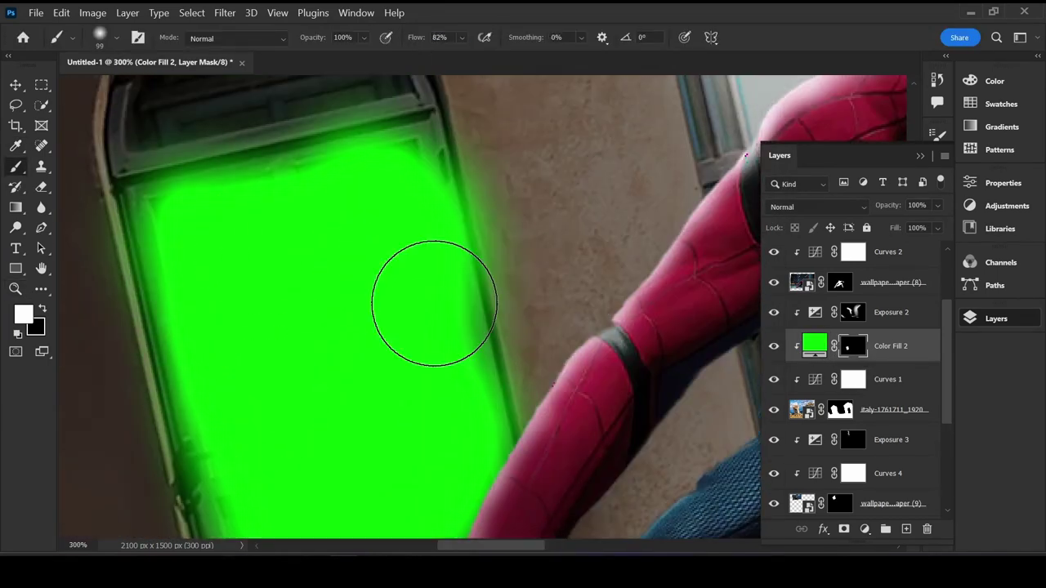
pyautogui.press(']')
pyautogui.press(']')
pyautogui.press('x')
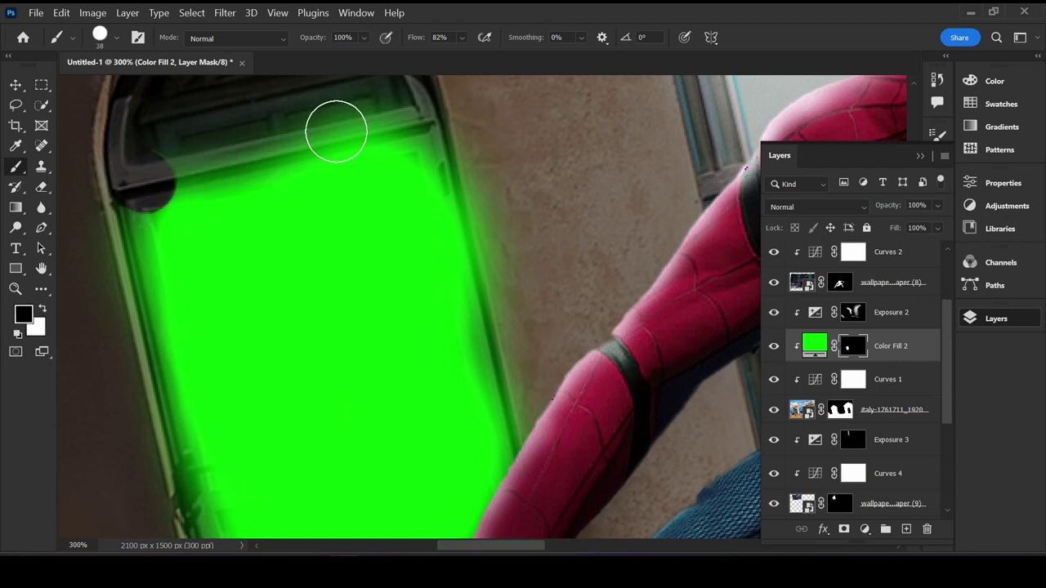
# Step: Paint away green spill along the window's top and side edges
pyautogui.moveTo(401, 133); pyautogui.dragTo(139, 174)
pyautogui.scroll(-1, 431, 131)
pyautogui.moveTo(431, 131)
pyautogui.mouseDown()
pyautogui.moveTo(175, 427)
pyautogui.moveTo(121, 144)
pyautogui.mouseUp()
pyautogui.scroll(-1, 121, 145)
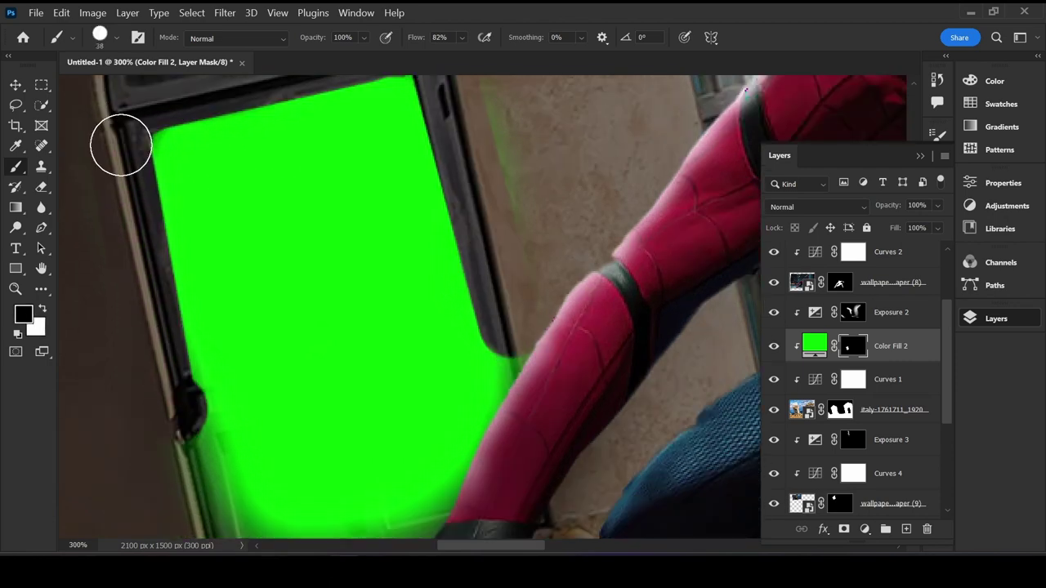
pyautogui.scroll(-1, 128, 237)
pyautogui.moveTo(168, 273); pyautogui.dragTo(161, 273)
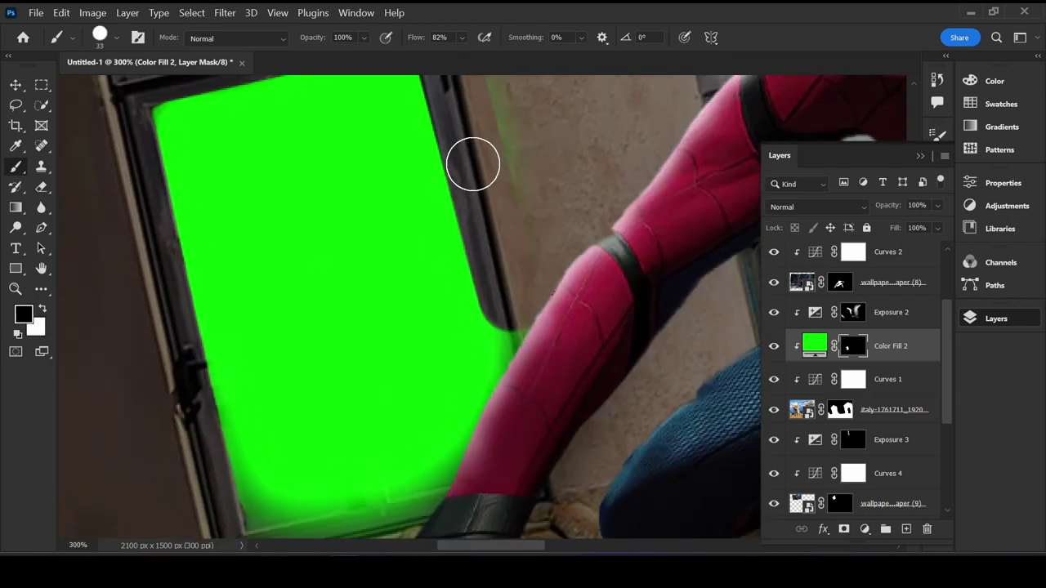
pyautogui.moveTo(474, 161); pyautogui.dragTo(508, 279)
pyautogui.scroll(1, 508, 279)
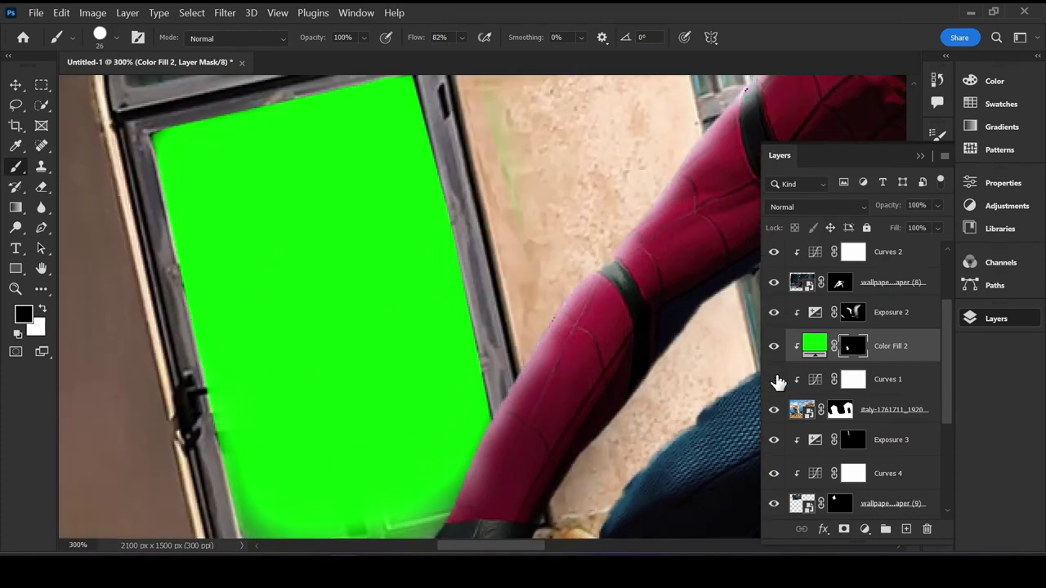
# Step: Hide green over the central vertical window bar, restoring it near the bar's bottom
pyautogui.press('[')
pyautogui.moveTo(287, 109); pyautogui.dragTo(374, 525)
pyautogui.scroll(1, 285, 130)
pyautogui.scroll(-1, 285, 131)
pyautogui.press('x')
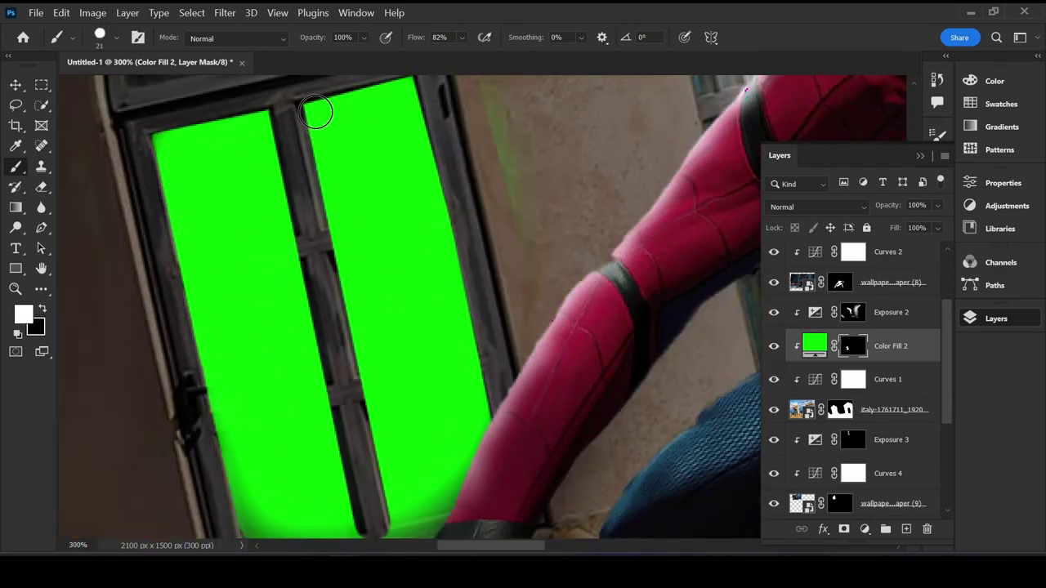
pyautogui.press('x')
pyautogui.press('x')
pyautogui.scroll(-2, 270, 224)
pyautogui.moveTo(327, 359); pyautogui.dragTo(350, 466)
pyautogui.press('x')
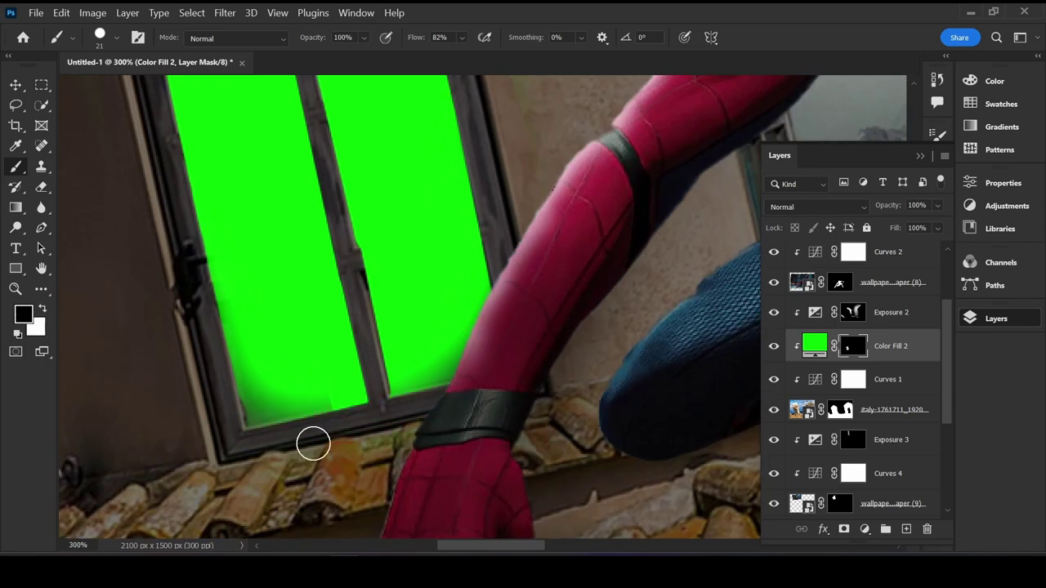
# Step: Hide green over the two horizontal window bars
pyautogui.press('[')
pyautogui.moveTo(186, 210); pyautogui.dragTo(444, 139)
pyautogui.moveTo(218, 371); pyautogui.dragTo(421, 332)
pyautogui.scroll(1, 488, 310)
pyautogui.scroll(1, 488, 310)
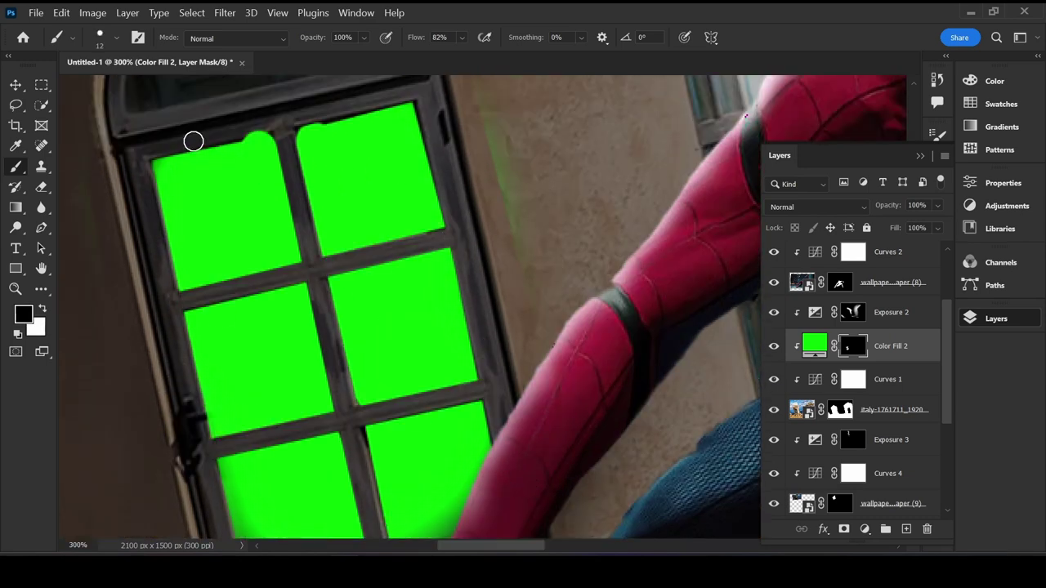
# Step: Extend green into the top left and right panes and straighten it along the top frame
pyautogui.press('x')
pyautogui.moveTo(145, 163)
pyautogui.mouseDown()
pyautogui.moveTo(215, 147)
pyautogui.moveTo(443, 193)
pyautogui.mouseUp()
pyautogui.scroll(1, 441, 163)
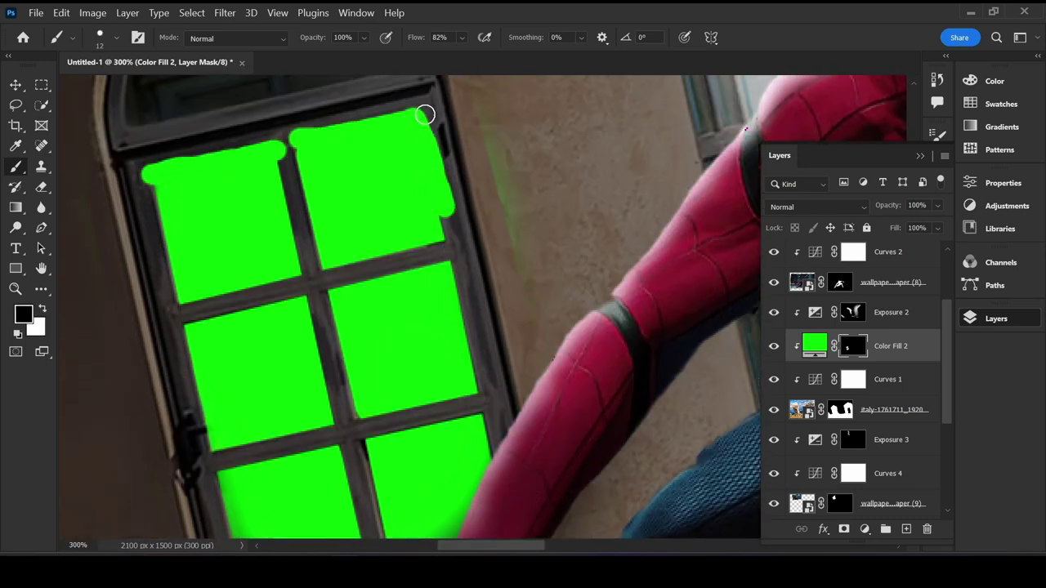
pyautogui.press('x')
pyautogui.moveTo(425, 111); pyautogui.dragTo(445, 229)
pyautogui.keyDown('shift'); pyautogui.click(142, 178); pyautogui.keyUp('shift')
pyautogui.scroll(-1, 188, 344)
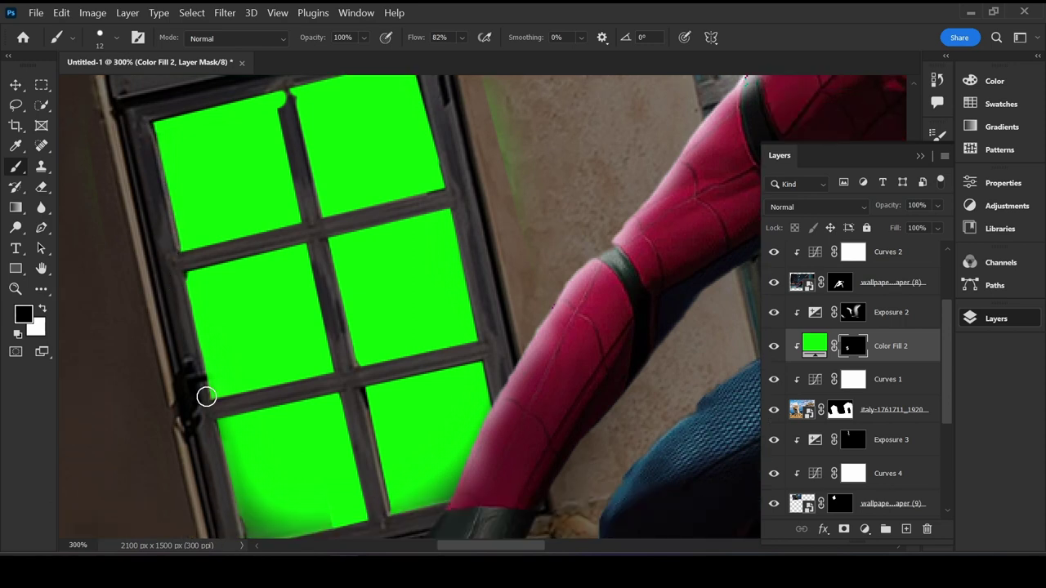
pyautogui.scroll(-1, 209, 393)
pyautogui.scroll(1, 229, 441)
pyautogui.press('[')
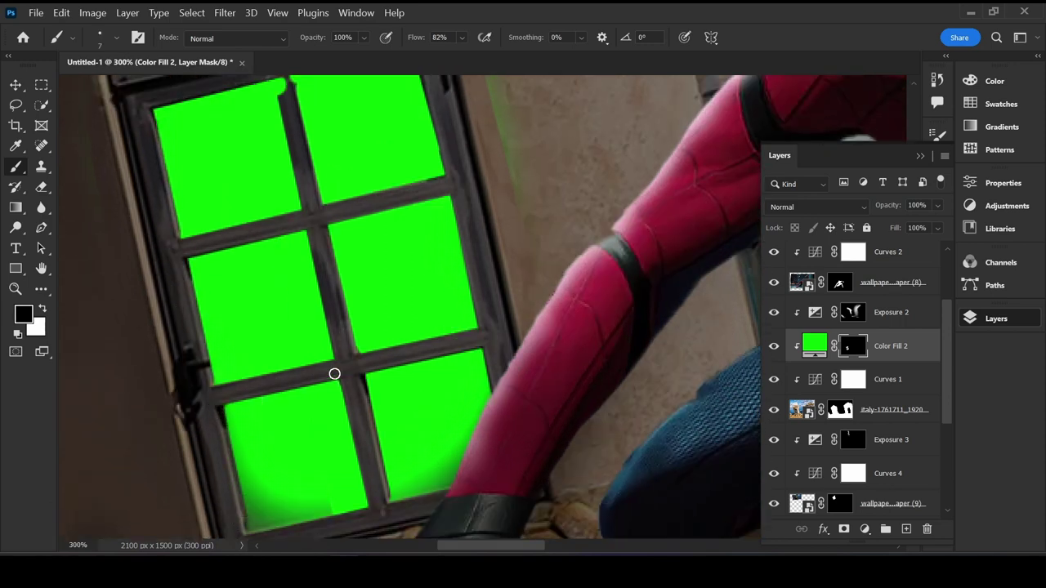
pyautogui.scroll(1, 343, 367)
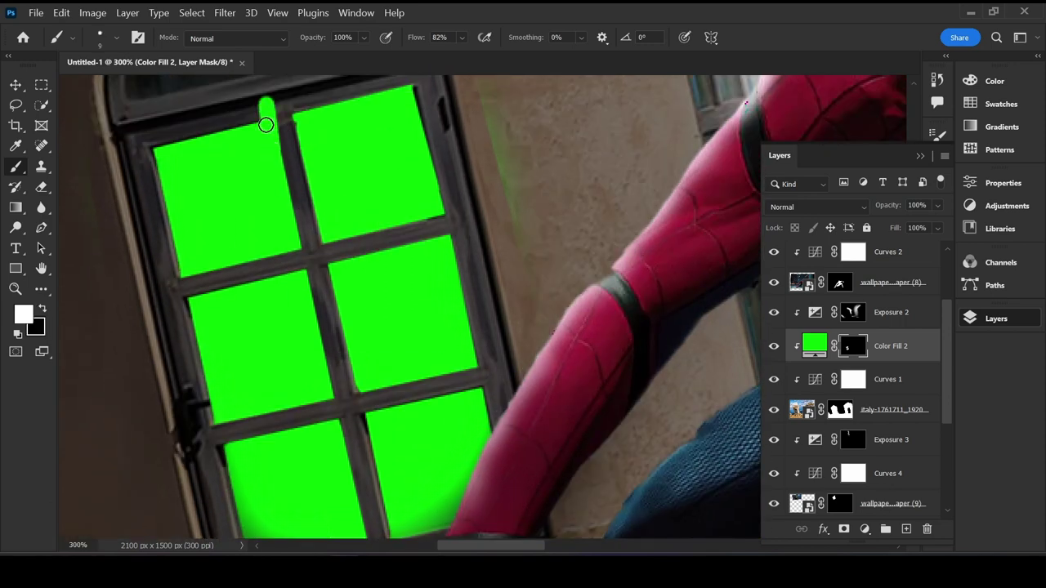
pyautogui.scroll(-1, 376, 136)
# Step: Fill green into the bottom panes and remove overflow below the bottom frame
pyautogui.scroll(-5, 401, 193)
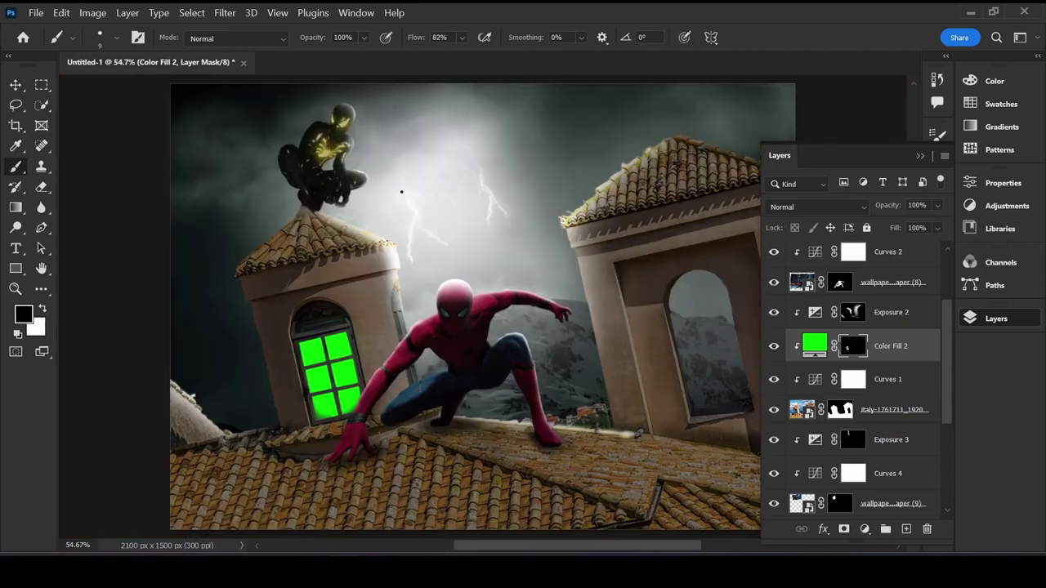
pyautogui.scroll(2, 367, 414)
pyautogui.scroll(2, 339, 420)
pyautogui.press('x')
pyautogui.moveTo(280, 362); pyautogui.dragTo(247, 325)
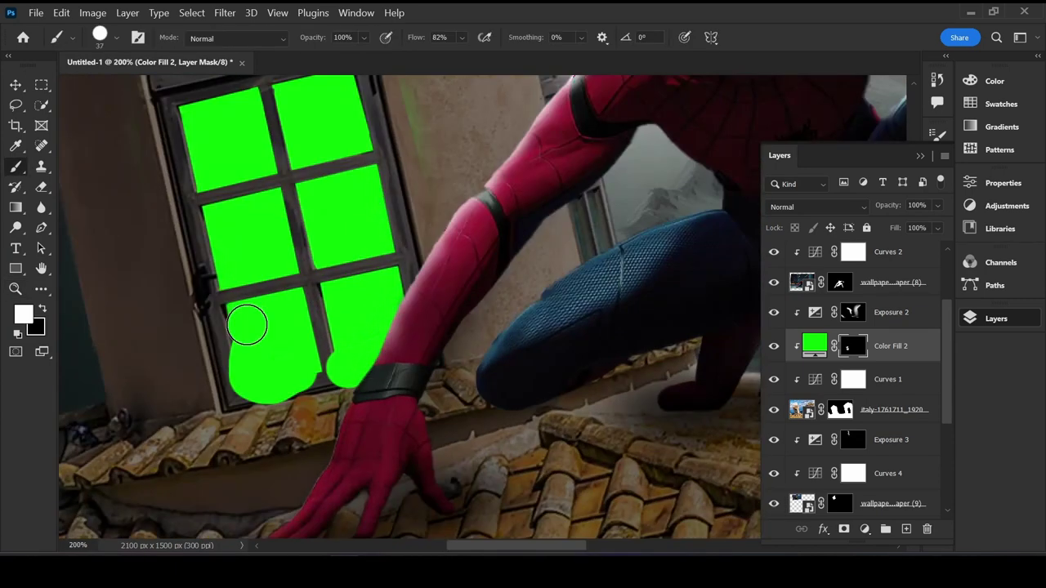
pyautogui.moveTo(231, 400); pyautogui.dragTo(416, 368)
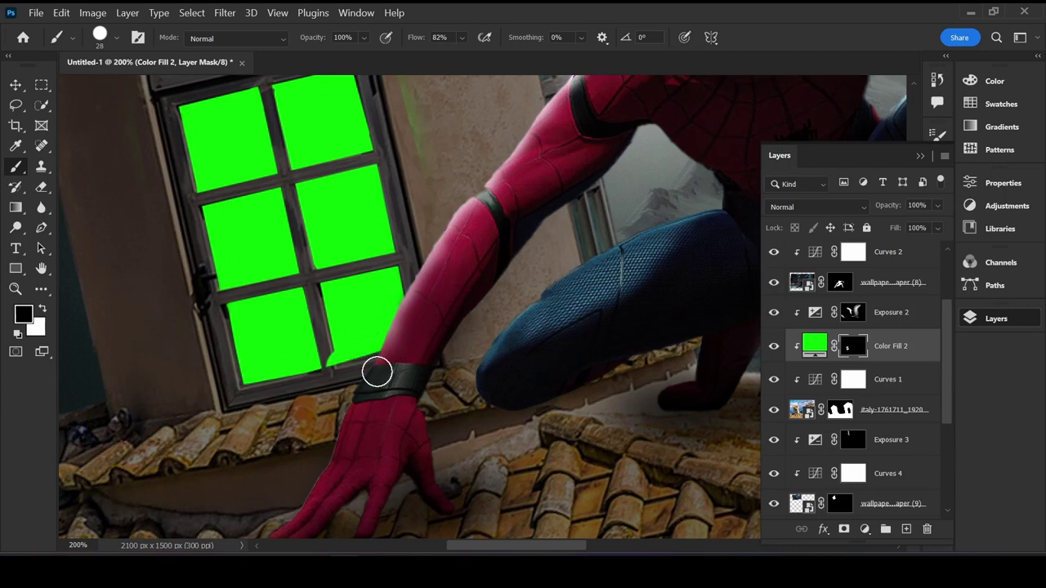
pyautogui.press('x')
pyautogui.moveTo(345, 352)
pyautogui.mouseDown()
pyautogui.moveTo(402, 345)
pyautogui.moveTo(323, 342)
pyautogui.mouseUp()
pyautogui.press('[')
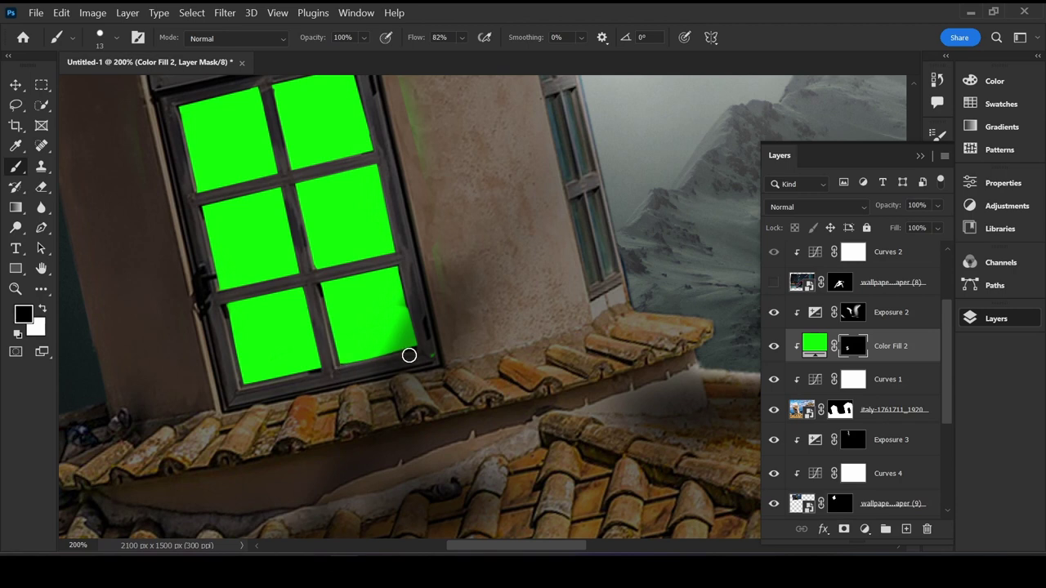
# Step: Tidy and straighten the green along the top panes' edges
pyautogui.scroll(2, 433, 368)
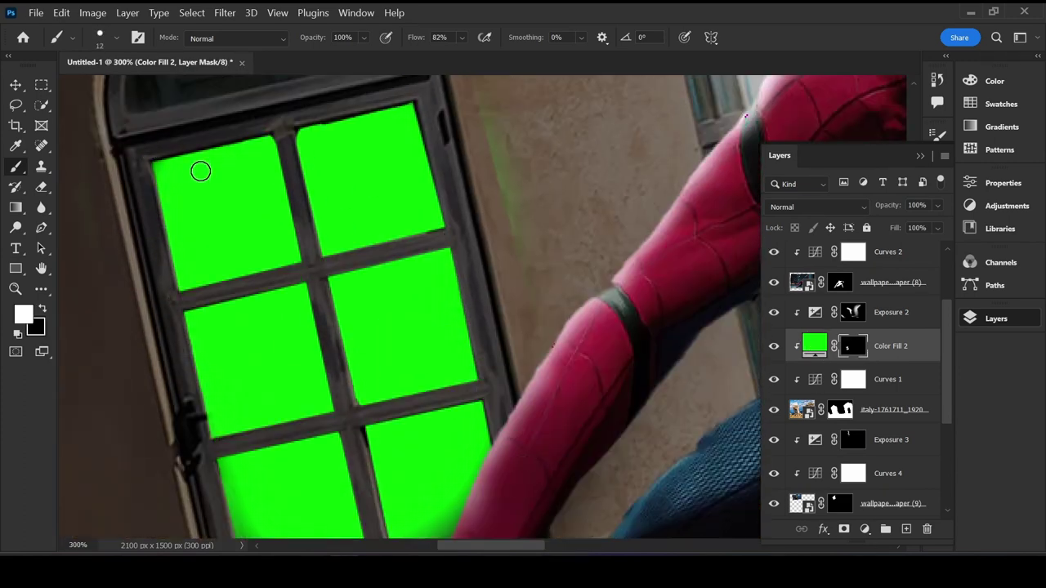
pyautogui.moveTo(200, 171); pyautogui.dragTo(425, 114)
pyautogui.scroll(1, 397, 188)
pyautogui.press('x')
pyautogui.keyDown('shift'); pyautogui.click(141, 173); pyautogui.keyUp('shift')
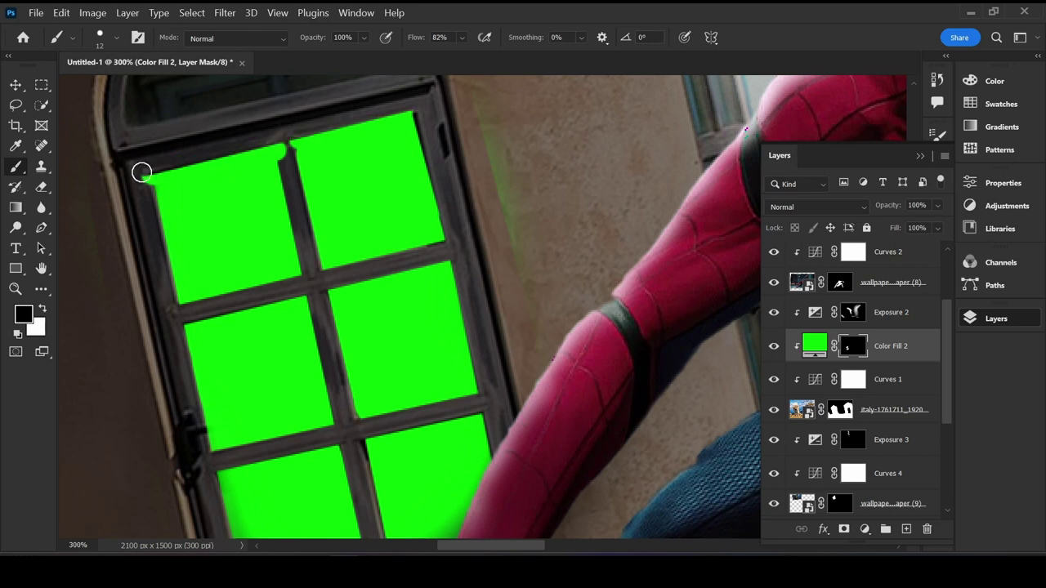
pyautogui.scroll(-2, 188, 335)
pyautogui.scroll(-1, 208, 368)
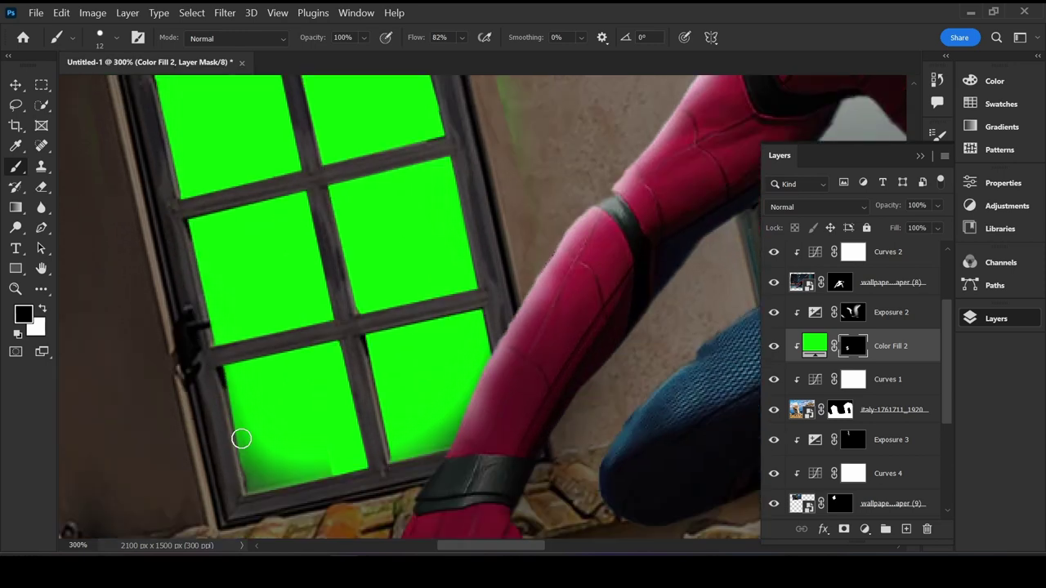
pyautogui.scroll(1, 218, 409)
pyautogui.scroll(1, 362, 368)
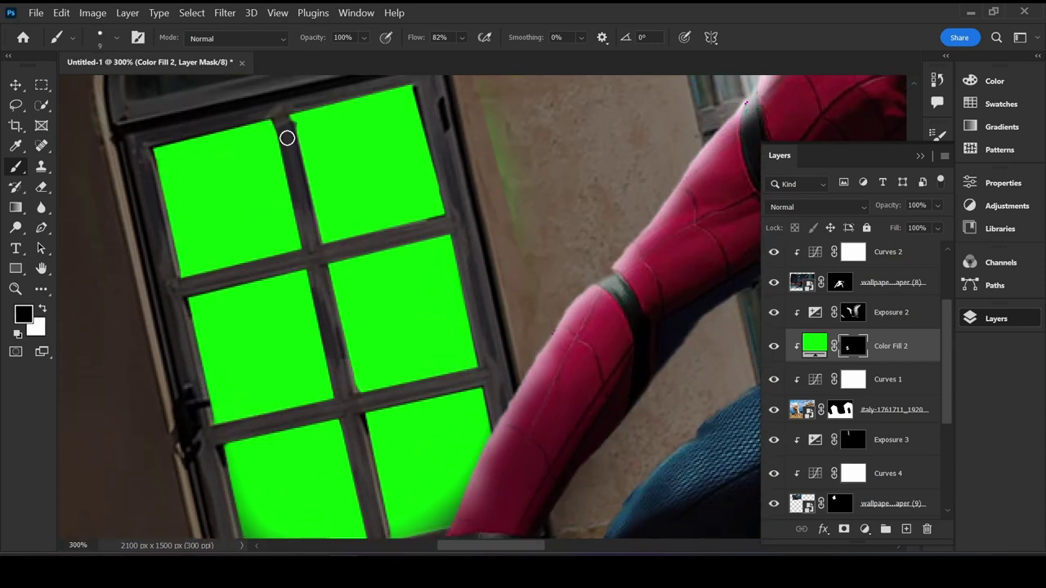
pyautogui.scroll(1, 287, 154)
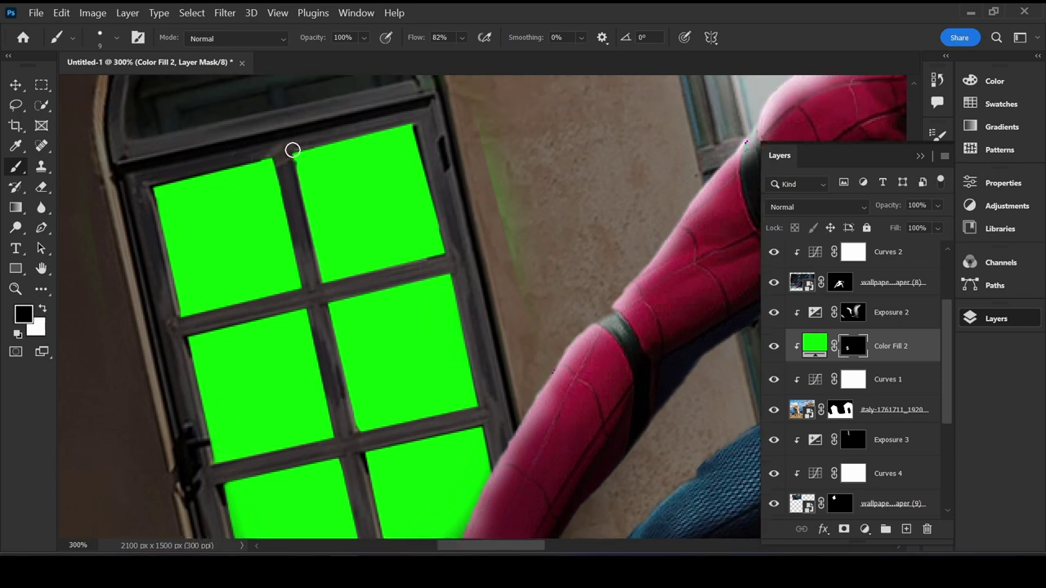
# Step: Paint green into the bottoms of two panes and remove the overflow below them
pyautogui.hotkey('ctrl', '0')
pyautogui.press('x')
pyautogui.moveTo(405, 425)
pyautogui.mouseDown()
pyautogui.moveTo(264, 355)
pyautogui.moveTo(400, 346)
pyautogui.mouseUp()
pyautogui.press('x')
pyautogui.moveTo(226, 391)
pyautogui.mouseDown()
pyautogui.moveTo(414, 370)
pyautogui.moveTo(411, 273)
pyautogui.mouseUp()
# Step: Hide Spider-Man and extend the green into the lower-right pane
pyautogui.click(774, 282)
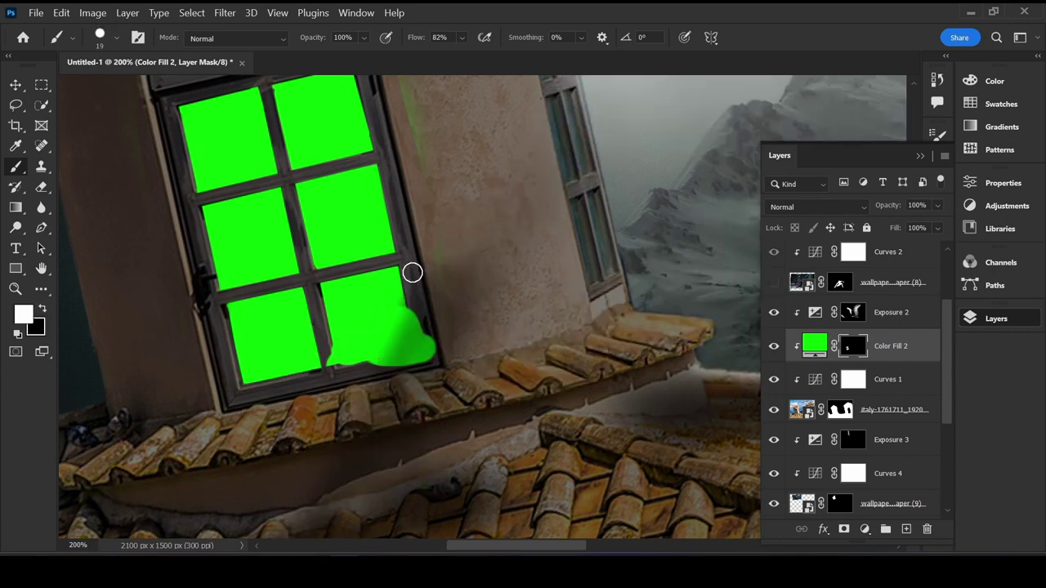
pyautogui.press('x')
pyautogui.moveTo(425, 352); pyautogui.dragTo(344, 367)
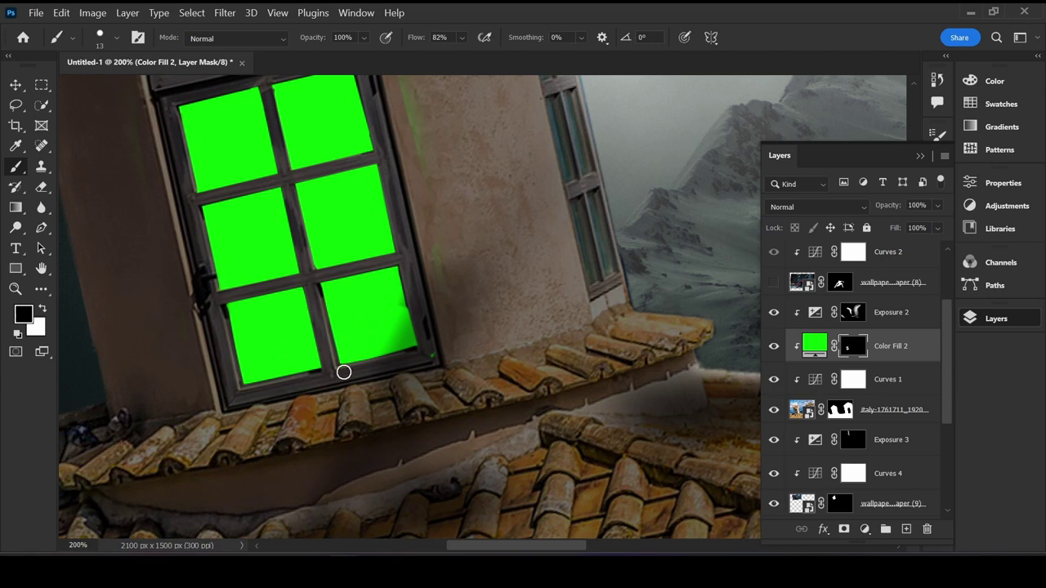
pyautogui.scroll(1, 432, 360)
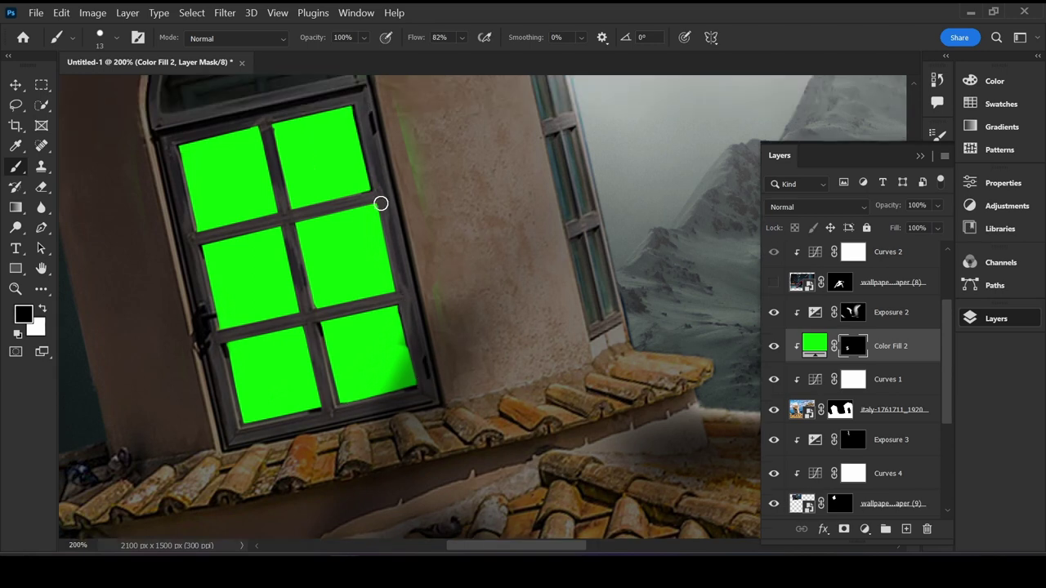
pyautogui.press('x')
pyautogui.click(865, 528)
# Step: Add a #c8ff1e Linear Dodge colour fill with an inverted mask, and softly paint it onto the window panes
pyautogui.click(836, 240)
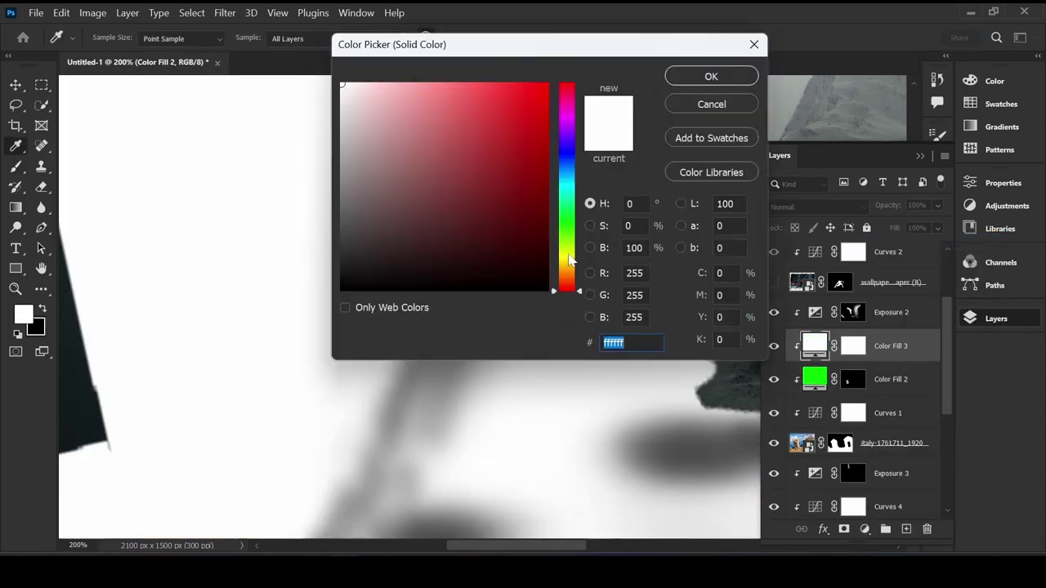
pyautogui.write('c8ff1e')
pyautogui.click(712, 74)
pyautogui.click(805, 207)
pyautogui.click(805, 354)
pyautogui.hotkey('ctrl', 'i')
pyautogui.rightClick(37, 402)
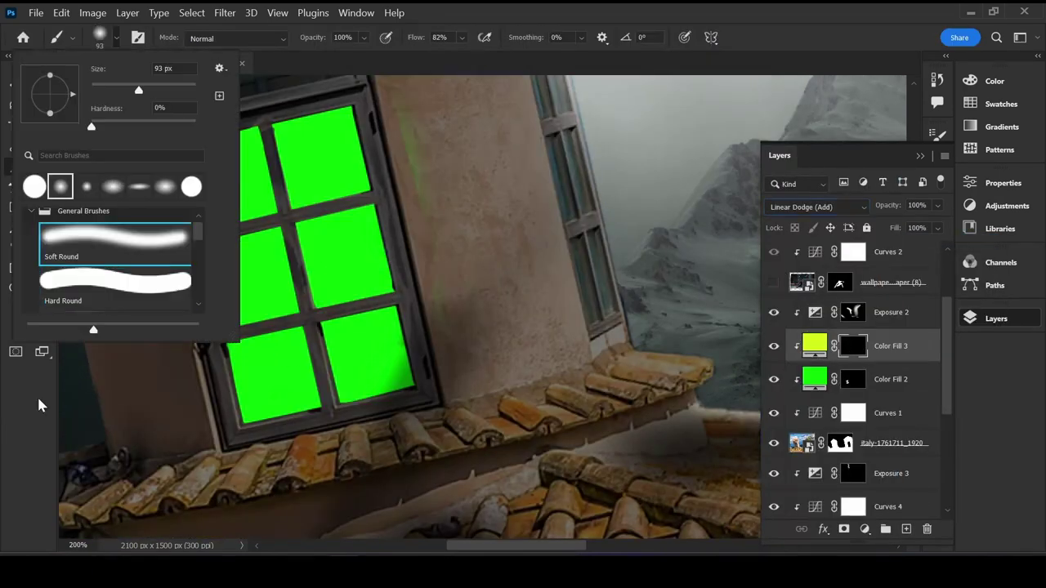
pyautogui.press('Escape')
pyautogui.click(338, 261)
pyautogui.moveTo(417, 38); pyautogui.dragTo(405, 38)
pyautogui.moveTo(299, 191); pyautogui.dragTo(278, 163)
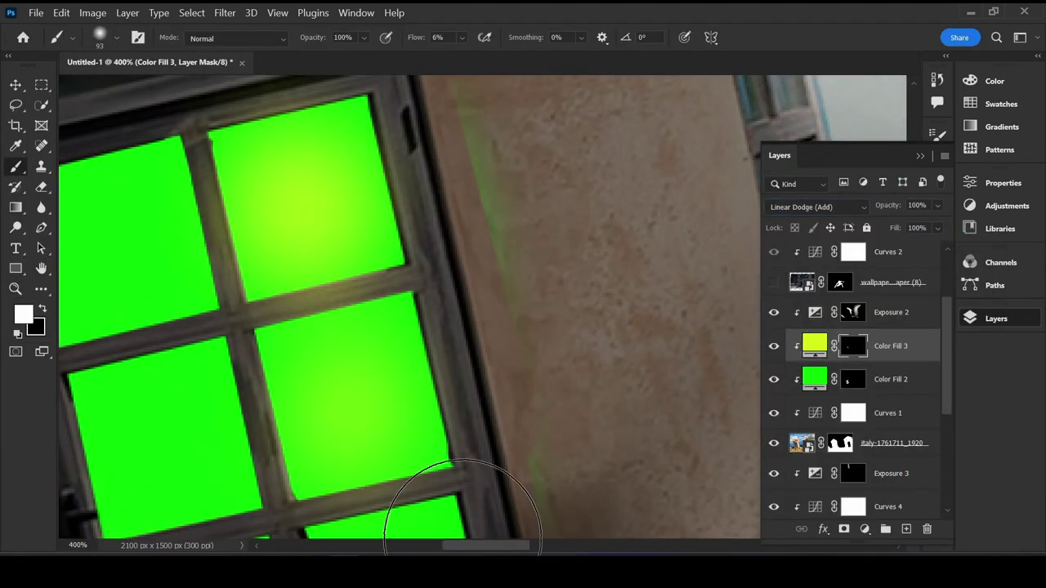
pyautogui.moveTo(257, 210)
pyautogui.mouseDown()
pyautogui.moveTo(470, 270)
pyautogui.moveTo(561, 268)
pyautogui.moveTo(373, 246)
pyautogui.moveTo(536, 338)
pyautogui.mouseUp()
# Step: Replace the yellow-green fill with a strongly saturated, colorized yellow Hue/Saturation adjustment
pyautogui.hotkey('ctrl', '0')
pyautogui.press('Delete')
pyautogui.click(865, 528)
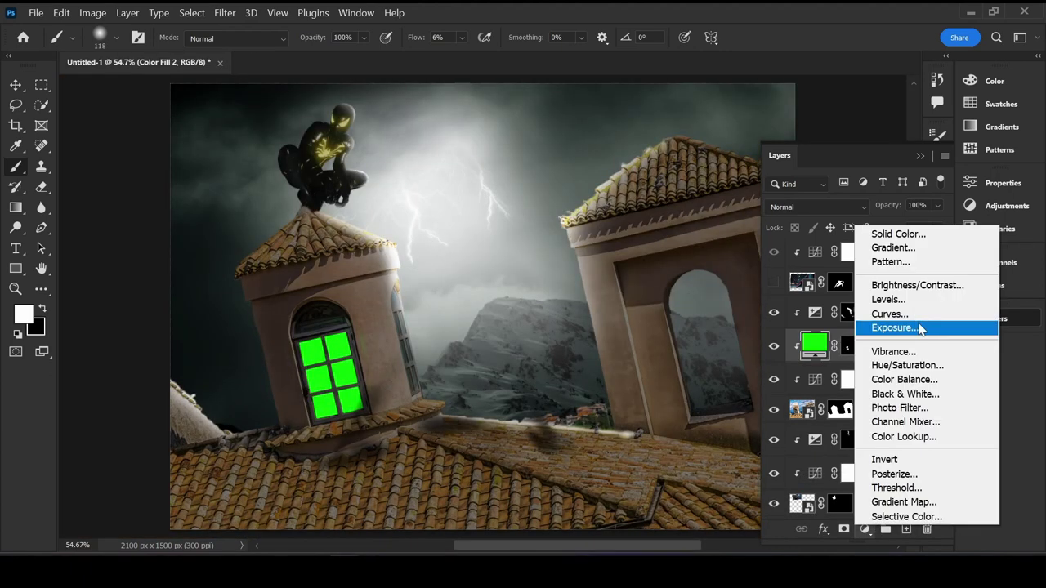
pyautogui.click(887, 329)
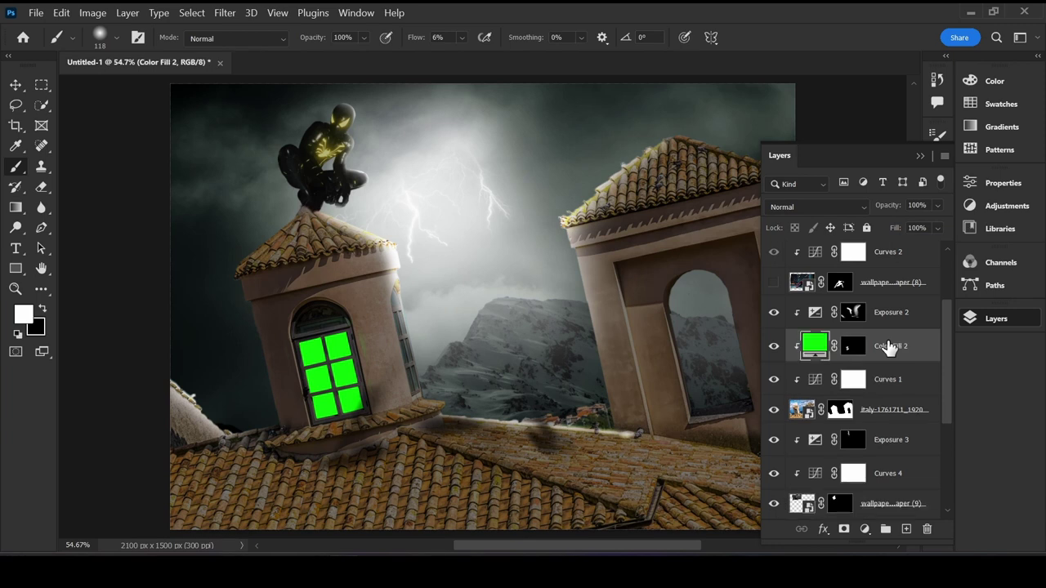
pyautogui.doubleClick(815, 346)
pyautogui.moveTo(830, 267)
pyautogui.mouseDown()
pyautogui.moveTo(903, 269)
pyautogui.moveTo(842, 270)
pyautogui.moveTo(822, 299)
pyautogui.mouseUp()
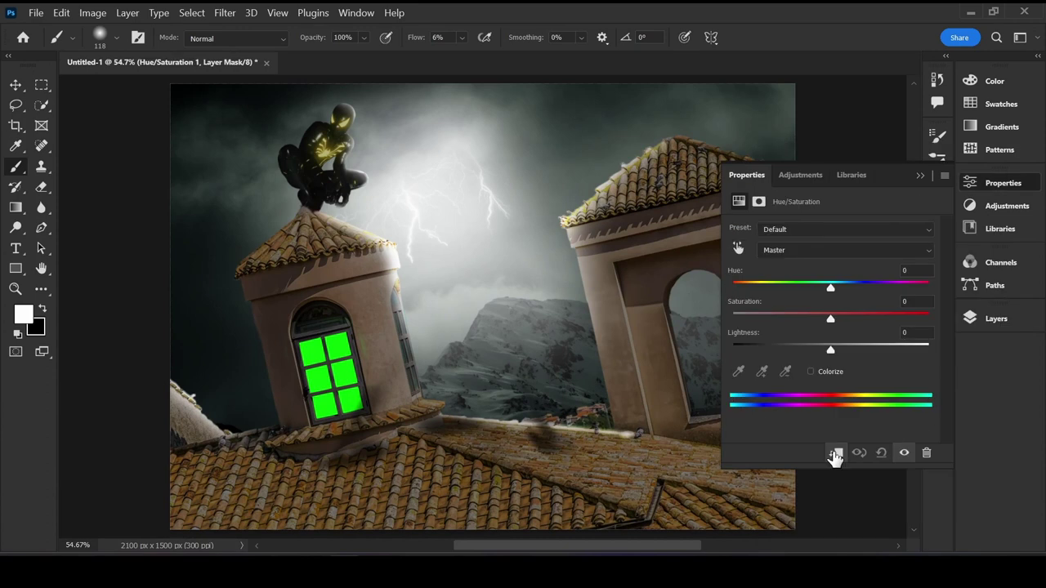
pyautogui.click(811, 371)
pyautogui.moveTo(830, 287); pyautogui.dragTo(764, 287)
pyautogui.moveTo(830, 318); pyautogui.dragTo(919, 318)
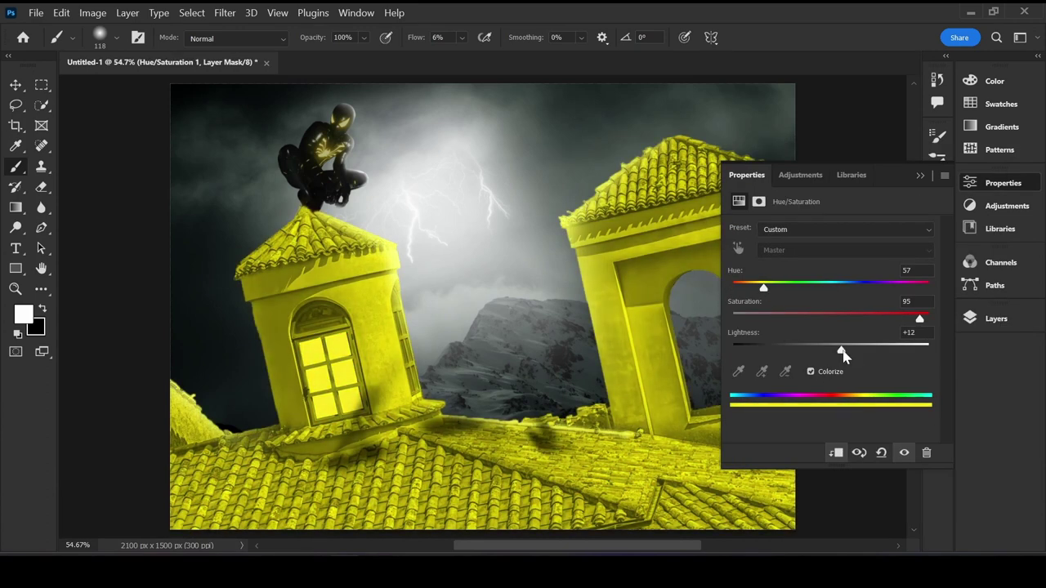
pyautogui.moveTo(830, 349)
pyautogui.mouseDown()
pyautogui.moveTo(819, 349)
pyautogui.moveTo(833, 350)
pyautogui.mouseUp()
pyautogui.click(996, 319)
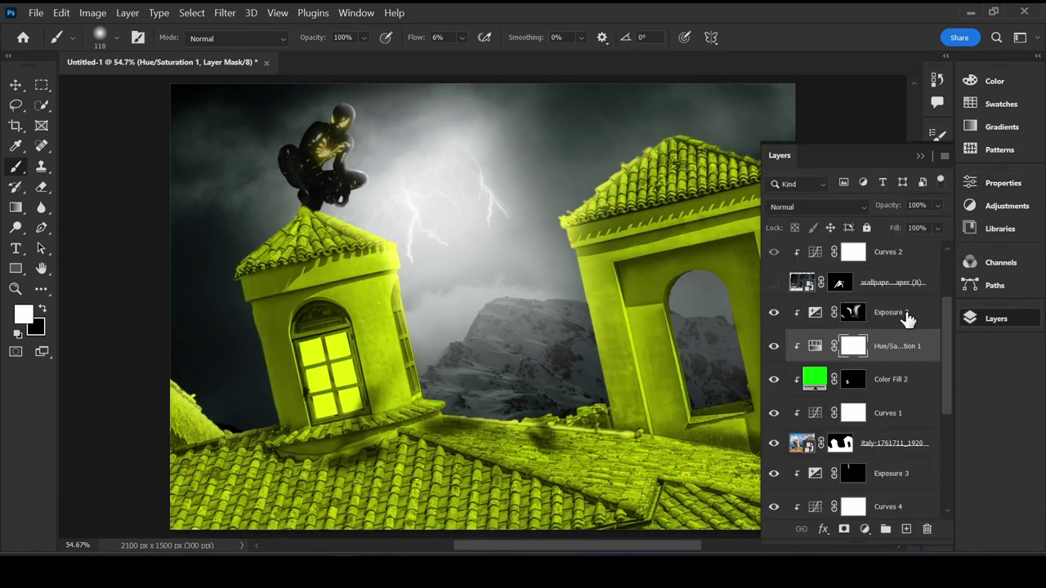
# Step: Invert the yellow tint's mask and paint the tint back onto the window panes only
pyautogui.hotkey('ctrl', 'i')
pyautogui.scroll(5, 322, 392)
pyautogui.scroll(3, 322, 392)
pyautogui.moveTo(374, 273); pyautogui.dragTo(262, 367)
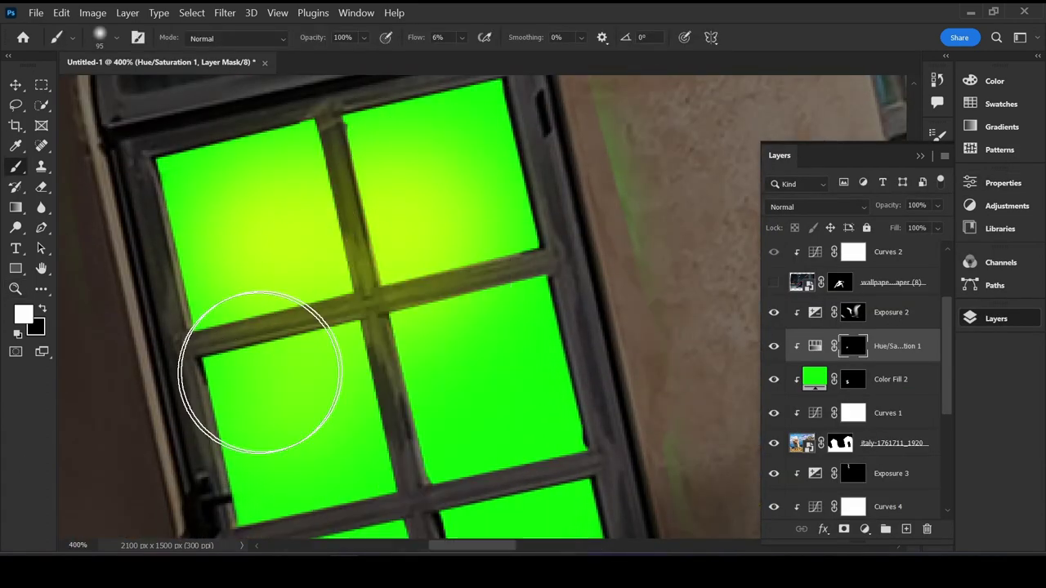
pyautogui.scroll(-3, 342, 399)
pyautogui.moveTo(341, 398); pyautogui.dragTo(350, 339)
pyautogui.scroll(3, 350, 338)
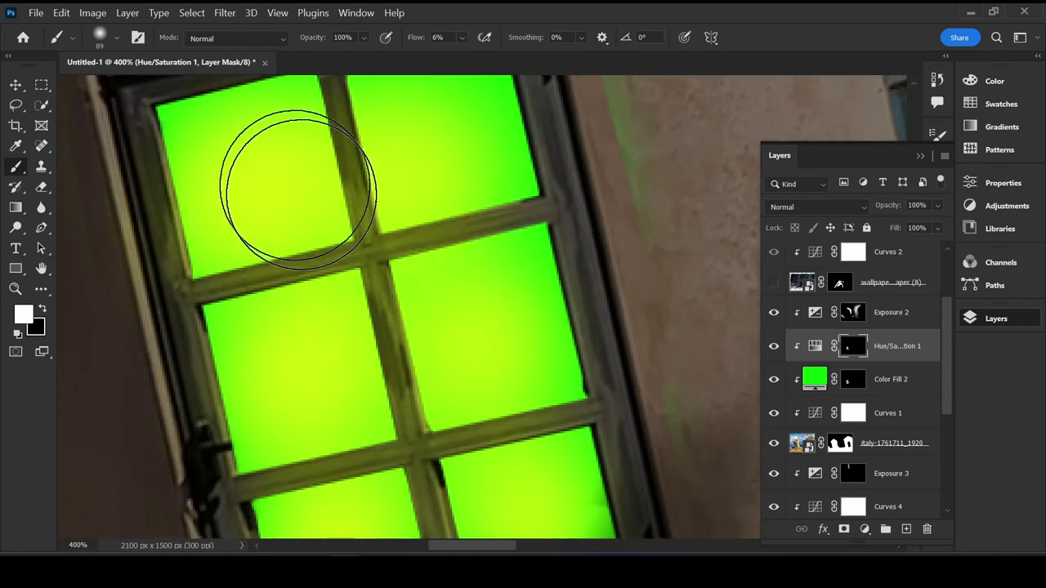
pyautogui.moveTo(299, 175); pyautogui.dragTo(373, 281)
pyautogui.scroll(-2, 374, 281)
pyautogui.scroll(2, 310, 237)
pyautogui.hotkey('ctrl', '0')
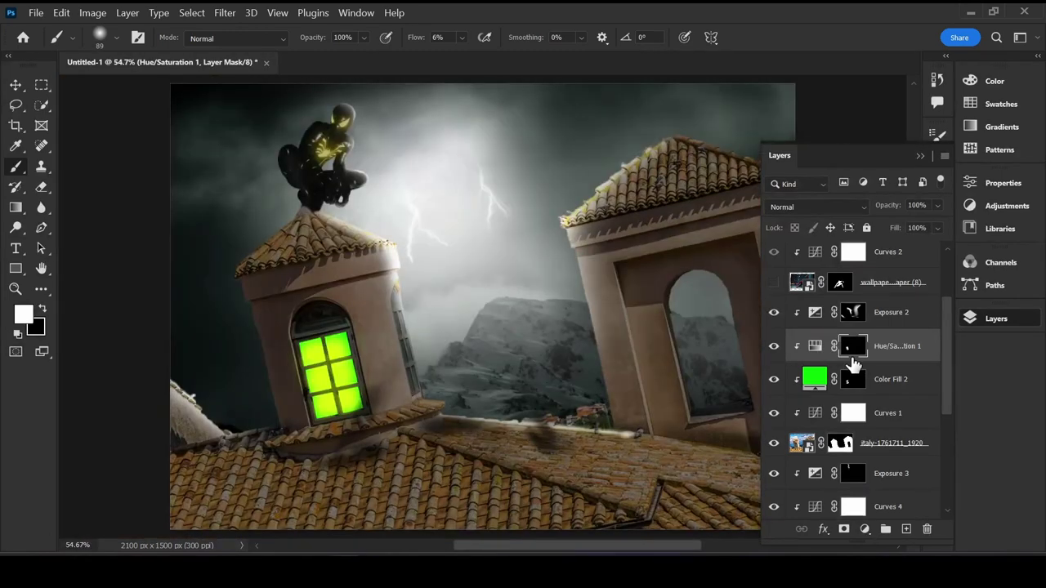
# Step: Recolour the window fill orange in Linear Dodge (Add) and unhide Spider-Man on the roof
pyautogui.doubleClick(815, 380)
pyautogui.moveTo(562, 226)
pyautogui.mouseDown()
pyautogui.moveTo(563, 286)
pyautogui.moveTo(564, 88)
pyautogui.moveTo(566, 273)
pyautogui.mouseUp()
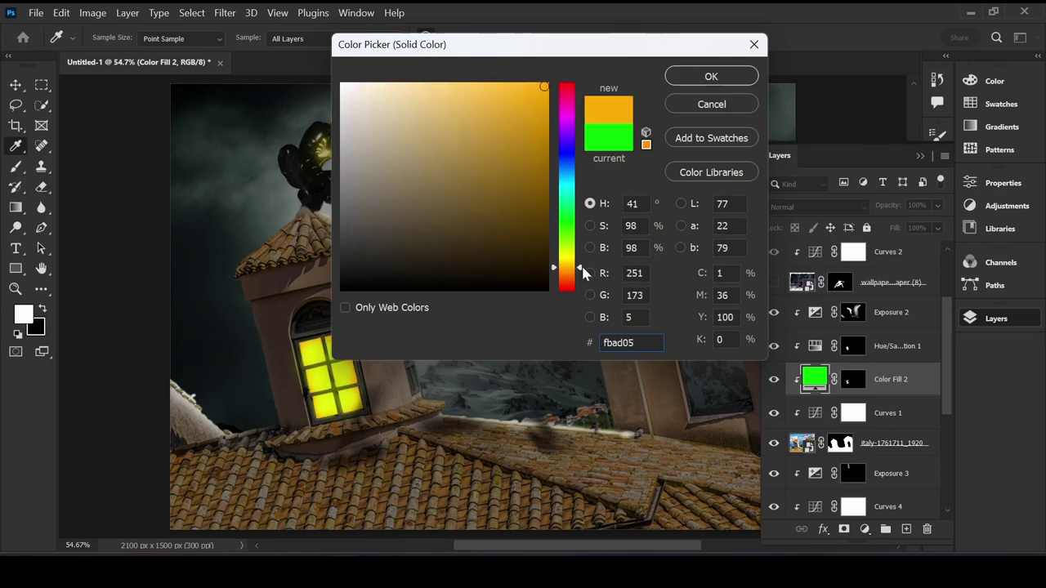
pyautogui.click(710, 76)
pyautogui.click(817, 206)
pyautogui.click(788, 194)
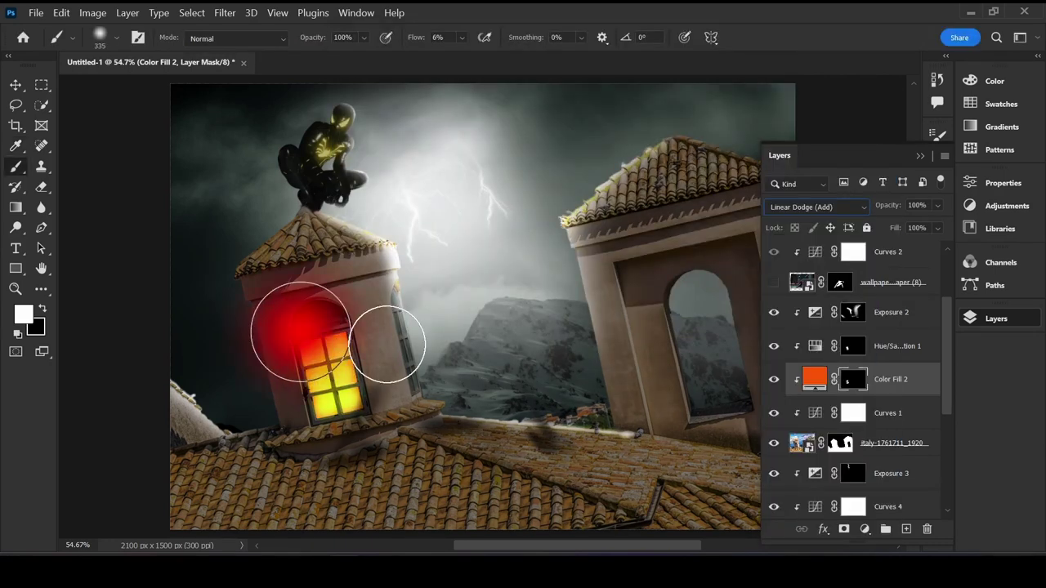
pyautogui.click(809, 347)
pyautogui.click(774, 282)
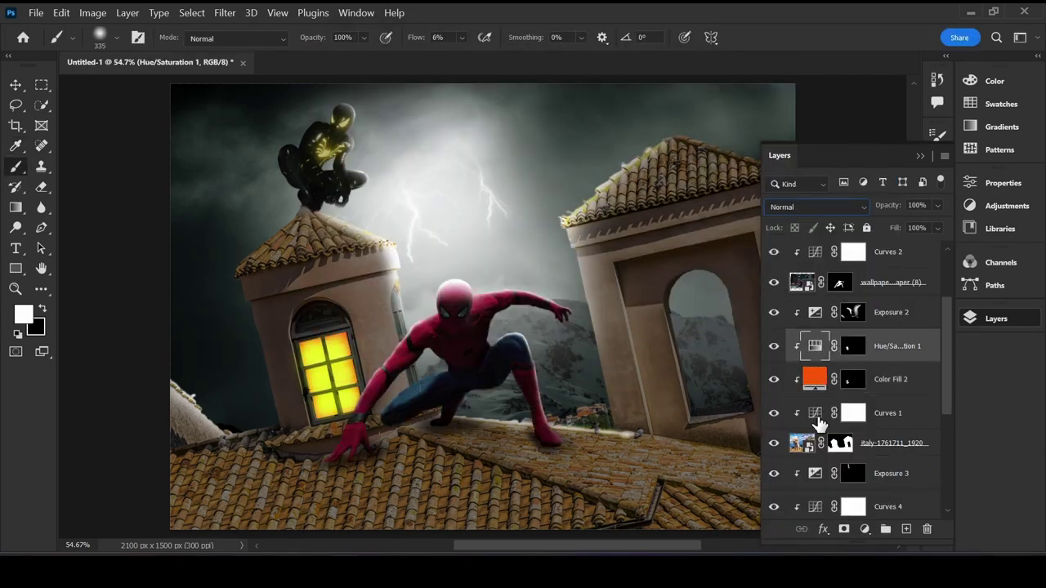
# Step: Add a new orange Linear Dodge (Add) colour fill with a hidden, inverted mask
pyautogui.click(865, 529)
pyautogui.click(883, 233)
pyautogui.moveTo(563, 240); pyautogui.dragTo(563, 274)
pyautogui.click(687, 82)
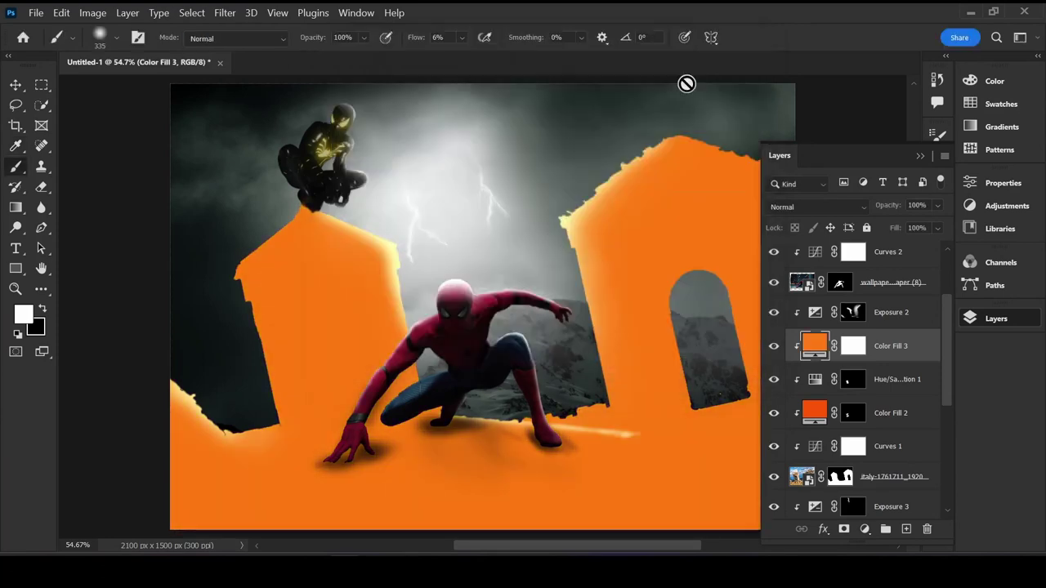
pyautogui.hotkey('alt', 'shift', 'w')
pyautogui.click(853, 345)
pyautogui.hotkey('ctrl', 'i')
# Step: Paint a faint orange glow onto the window with a low-flow brush
pyautogui.scroll(4, 335, 368)
pyautogui.moveTo(421, 37); pyautogui.dragTo(411, 41)
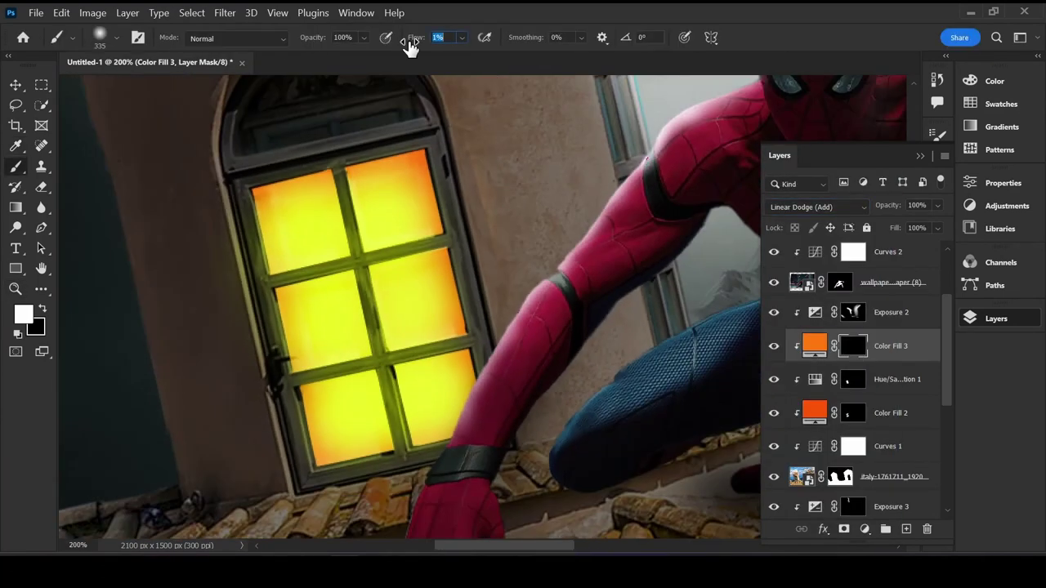
pyautogui.moveTo(326, 303); pyautogui.dragTo(280, 257)
pyautogui.scroll(2, 326, 339)
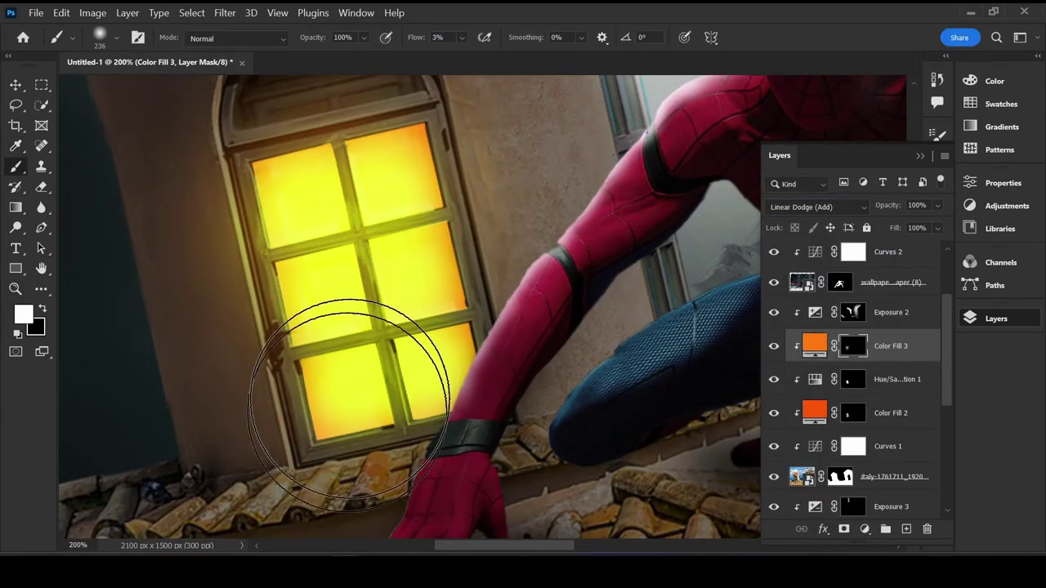
pyautogui.scroll(2, 268, 326)
pyautogui.scroll(-3, 268, 325)
pyautogui.scroll(-2, 351, 295)
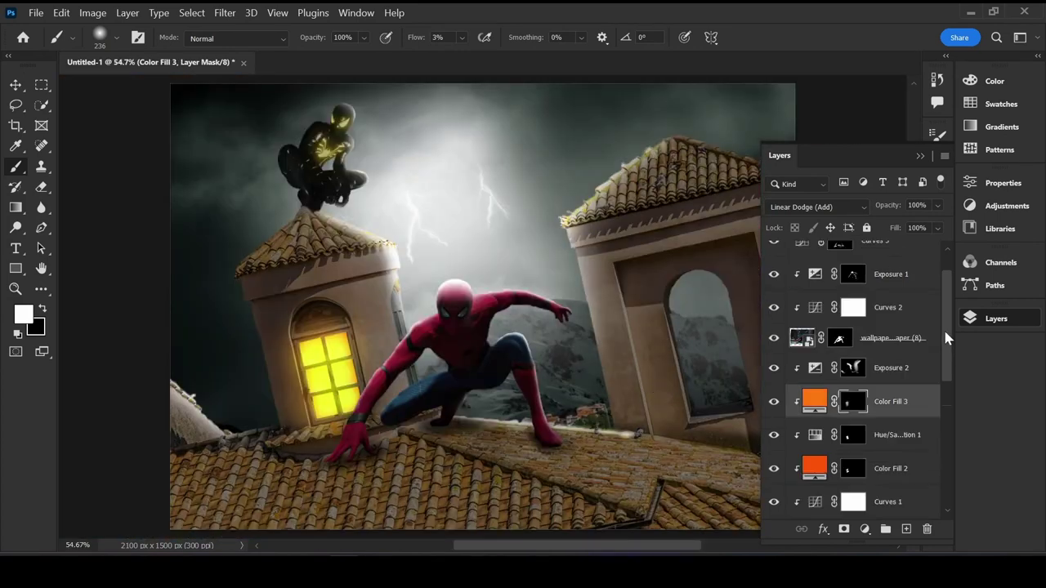
pyautogui.scroll(-2, 938, 343)
pyautogui.click(854, 262)
# Step: Paint white on the Exposure 2 mask to brighten the roof edge behind Spider-Man
pyautogui.press('x')
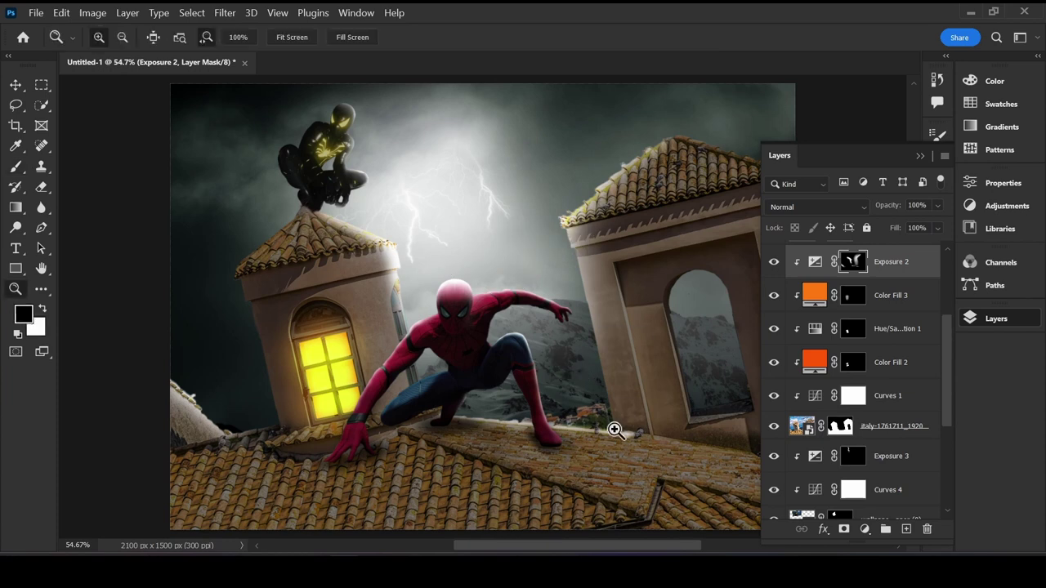
pyautogui.scroll(5, 612, 427)
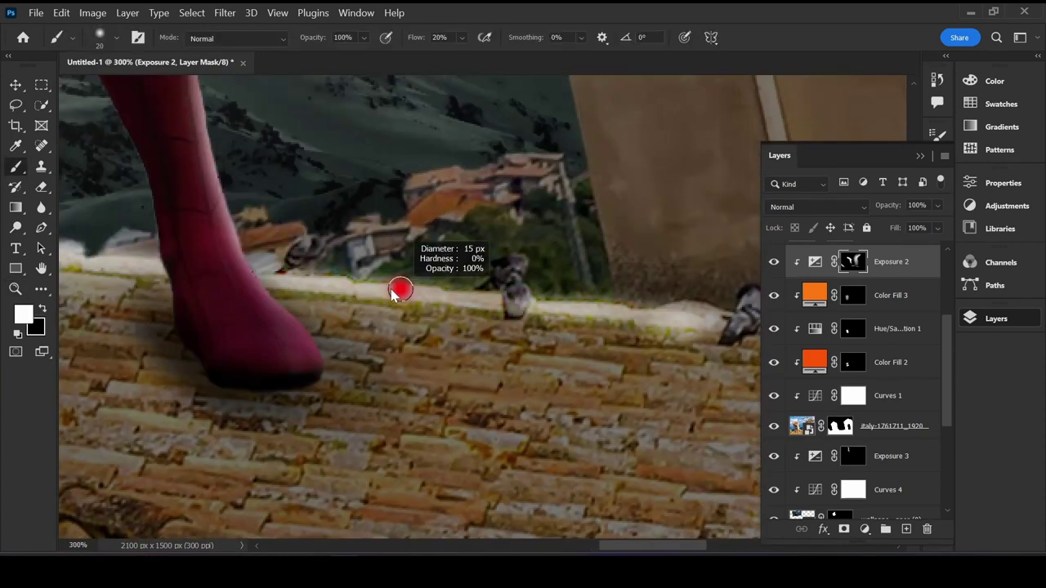
pyautogui.moveTo(248, 291); pyautogui.dragTo(626, 297)
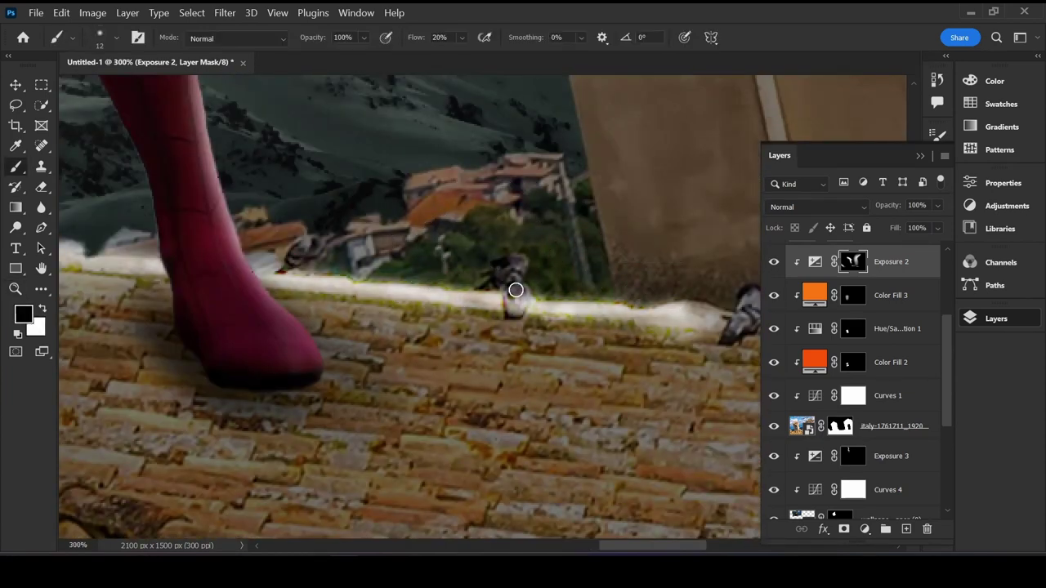
pyautogui.hotkey('ctrl', '0')
pyautogui.press(']')
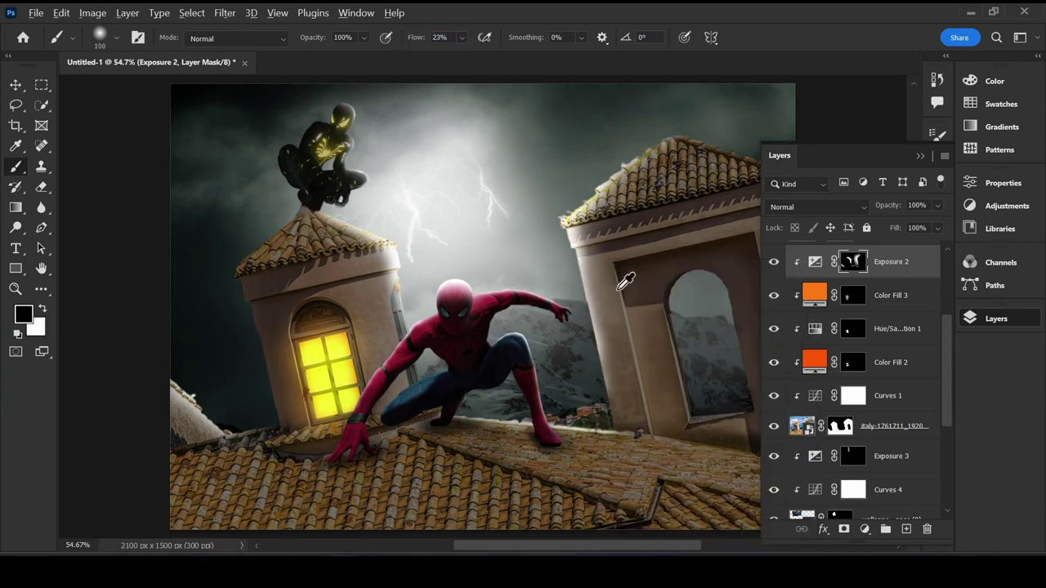
pyautogui.moveTo(619, 288); pyautogui.dragTo(608, 266)
# Step: Paint black with a fine hard brush on Color Fill 2's mask along the middle window bar
pyautogui.click(852, 362)
pyautogui.click(116, 37)
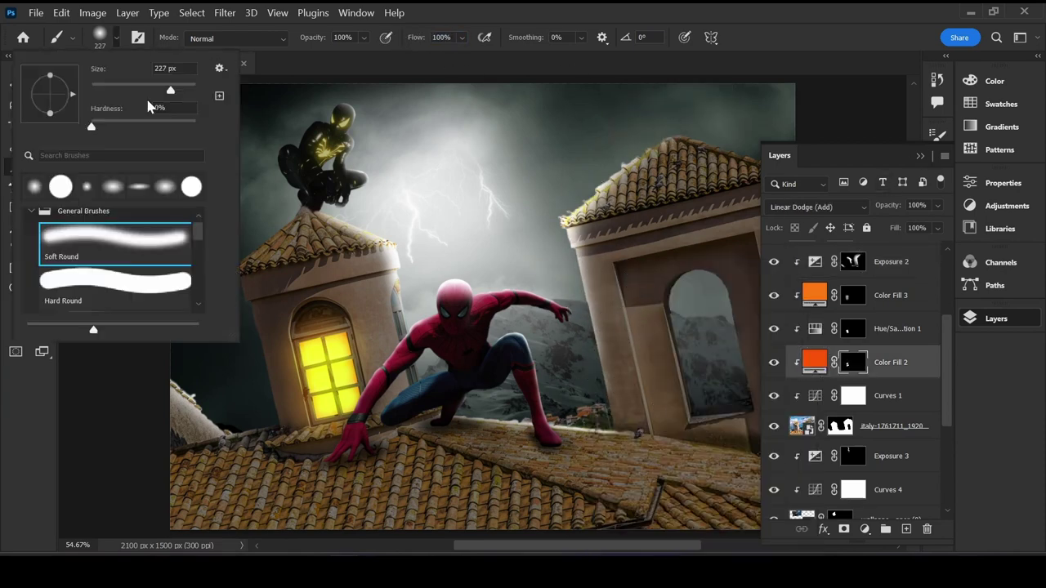
pyautogui.doubleClick(49, 286)
pyautogui.scroll(5, 336, 371)
pyautogui.moveTo(176, 317); pyautogui.dragTo(204, 278)
pyautogui.scroll(-1, 212, 272)
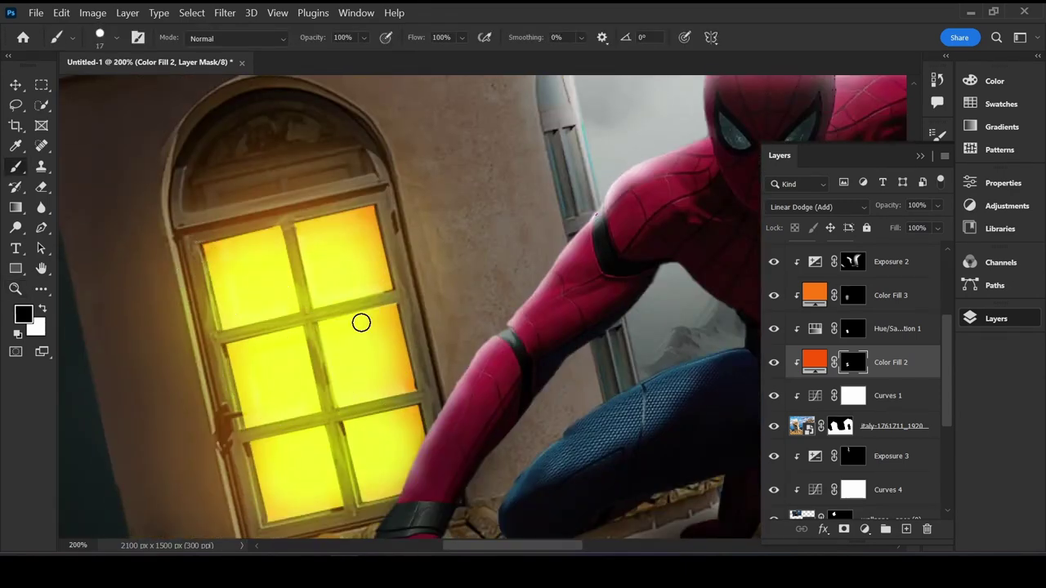
pyautogui.moveTo(347, 506); pyautogui.dragTo(282, 226)
pyautogui.hotkey('ctrl', '0')
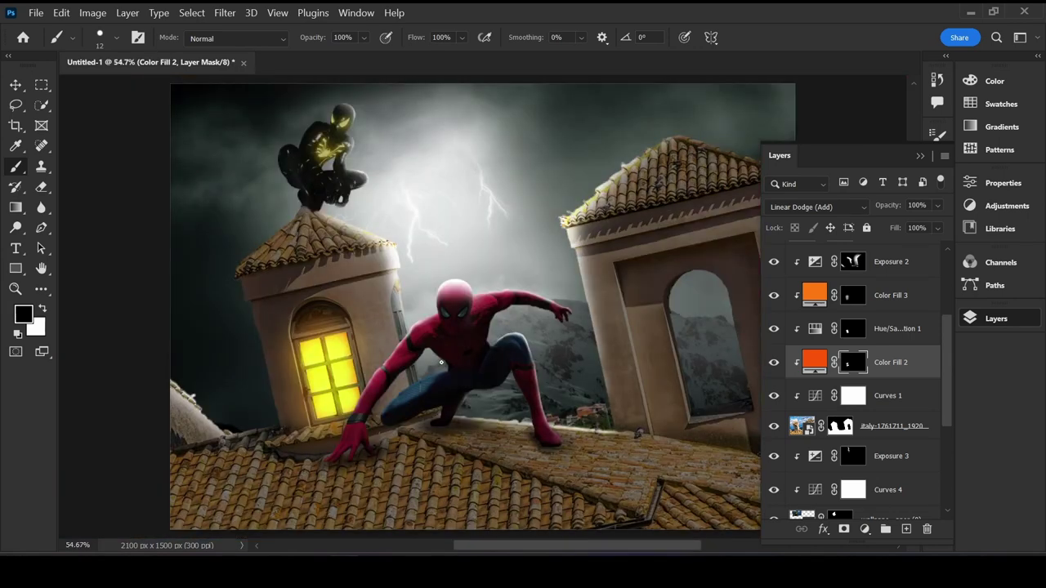
pyautogui.scroll(3, 932, 316)
pyautogui.click(822, 303)
# Step: Add a warm yellow Color Balance 2 adjustment and hide it with an inverted black mask
pyautogui.click(866, 528)
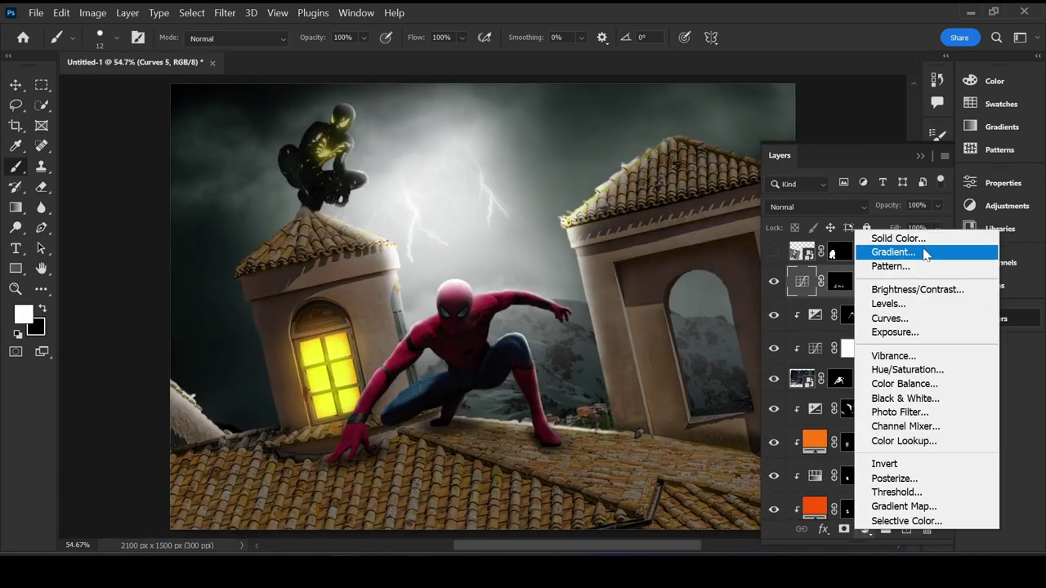
pyautogui.click(887, 323)
pyautogui.moveTo(801, 315); pyautogui.dragTo(747, 315)
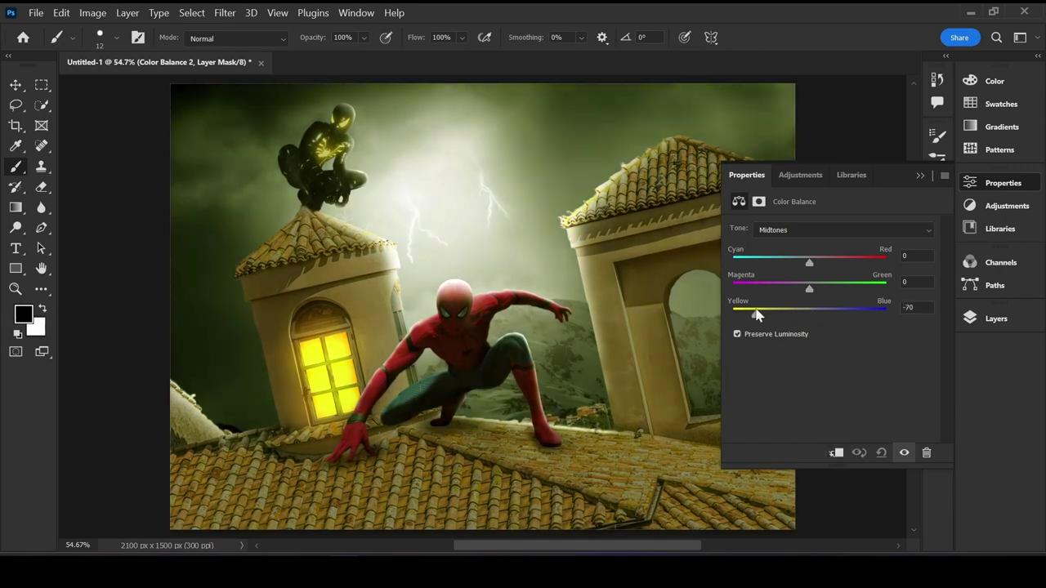
pyautogui.click(801, 229)
pyautogui.click(801, 245)
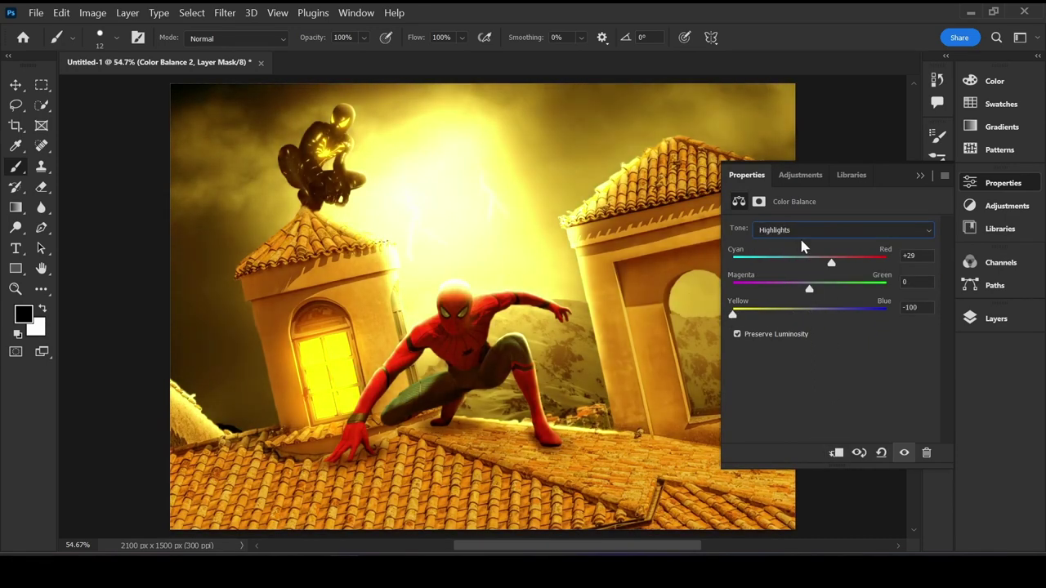
pyautogui.click(996, 319)
pyautogui.hotkey('ctrl', 'i')
# Step: Set up a large, low-flow white brush and clip Color Balance 2 to Spider-Man
pyautogui.moveTo(360, 384); pyautogui.dragTo(384, 384)
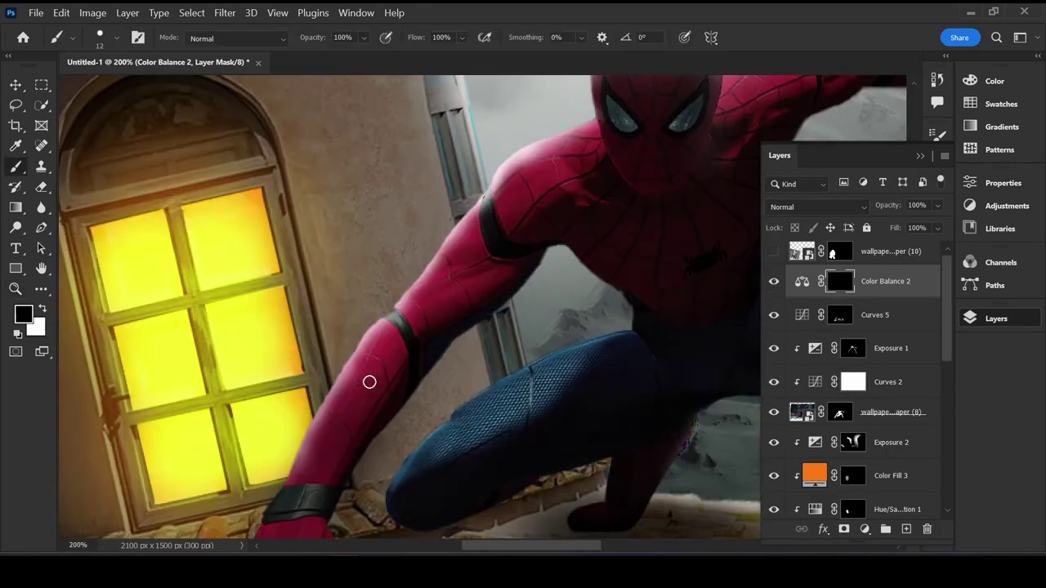
pyautogui.hotkey('shift', '0')
pyautogui.hotkey('shift', '1')
pyautogui.press(']')
pyautogui.press(']')
pyautogui.press(']')
pyautogui.press('x')
pyautogui.hotkey('shift', '7')
pyautogui.scroll(-1, 373, 253)
pyautogui.moveTo(359, 269); pyautogui.dragTo(344, 287)
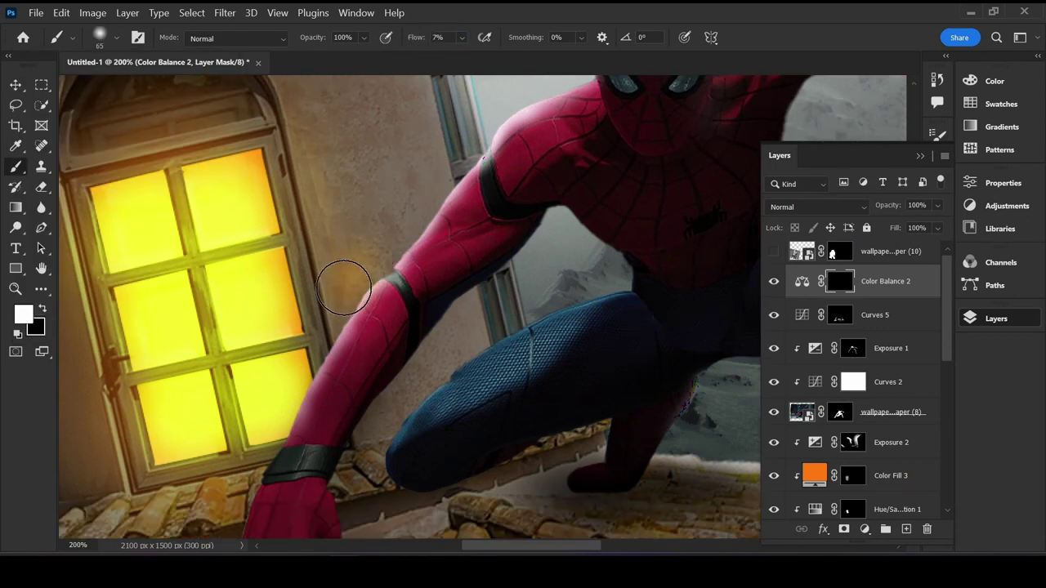
pyautogui.keyDown('alt'); pyautogui.click(827, 299); pyautogui.keyUp('alt')
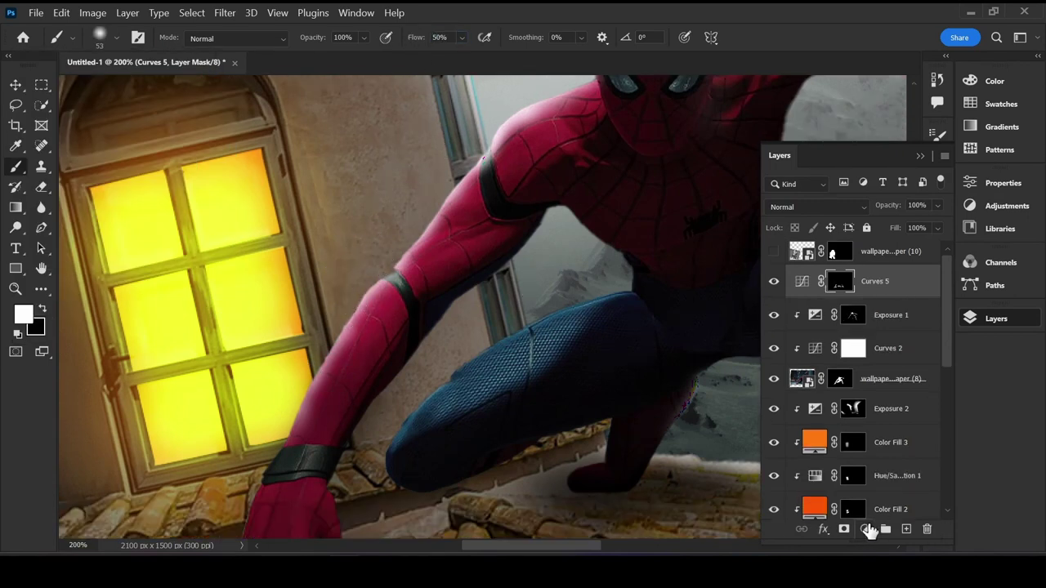
# Step: Shift Color Balance 2's midtones and highlights toward red and its shadows toward yellow
pyautogui.doubleClick(814, 310)
pyautogui.moveTo(809, 264); pyautogui.dragTo(841, 267)
pyautogui.click(842, 230)
pyautogui.click(809, 269)
pyautogui.click(842, 230)
pyautogui.click(771, 310)
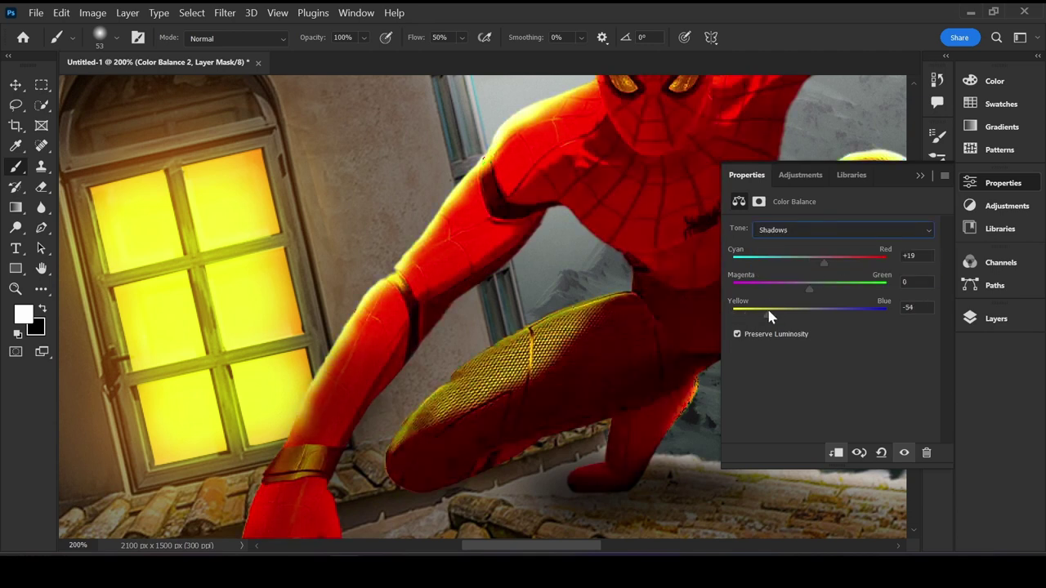
# Step: Paint the warm window glow onto Spider-Man's shoulder and arm at about 7% flow
pyautogui.press('F7')
pyautogui.hotkey('ctrl', 'i')
pyautogui.moveTo(466, 155); pyautogui.dragTo(411, 225)
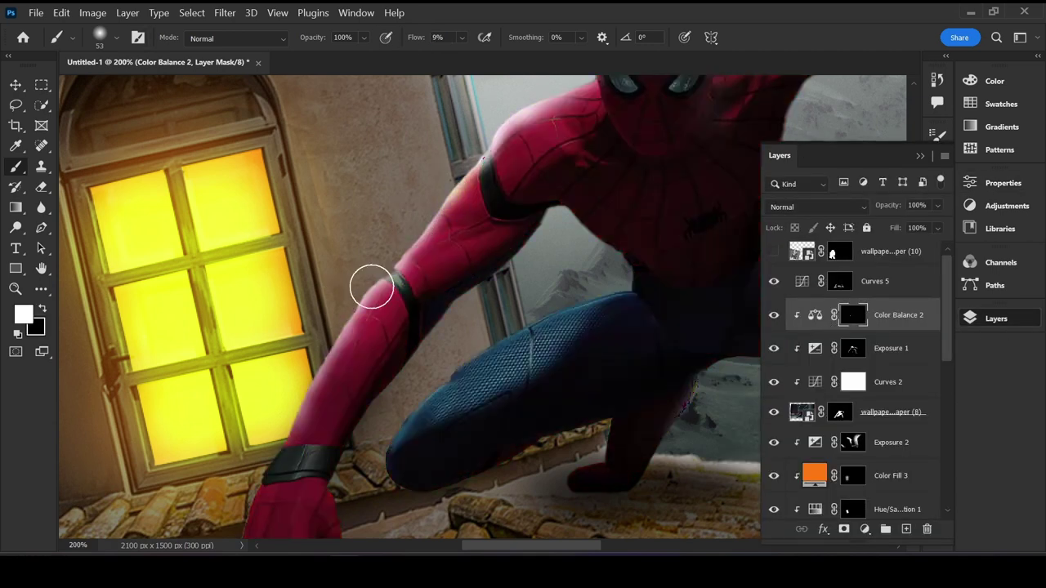
pyautogui.moveTo(372, 288); pyautogui.dragTo(262, 397)
pyautogui.scroll(-3, 262, 397)
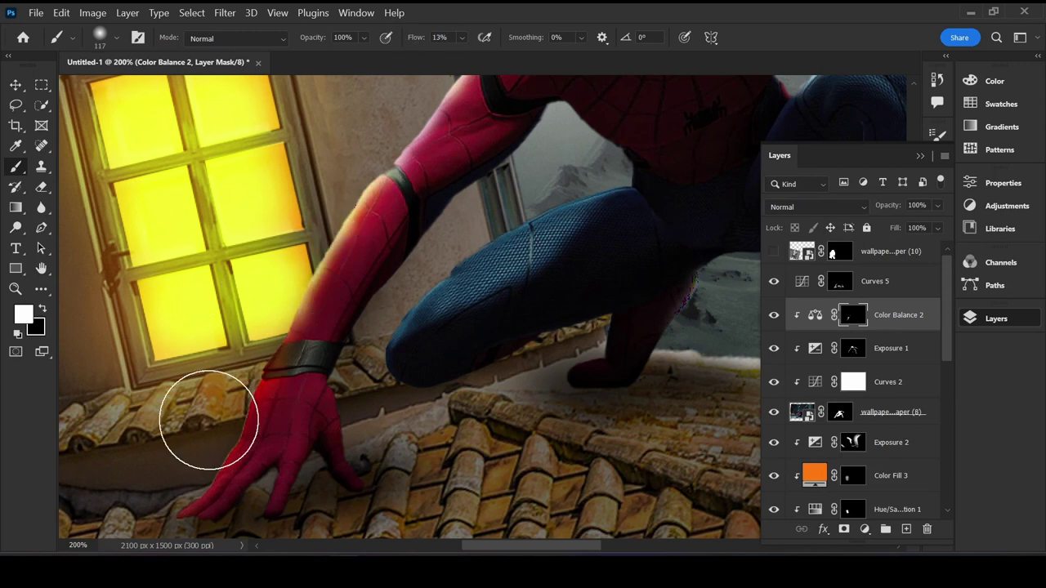
pyautogui.scroll(3, 269, 455)
pyautogui.hotkey('shift', '0')
pyautogui.hotkey('shift', '7')
pyautogui.scroll(-3, 303, 385)
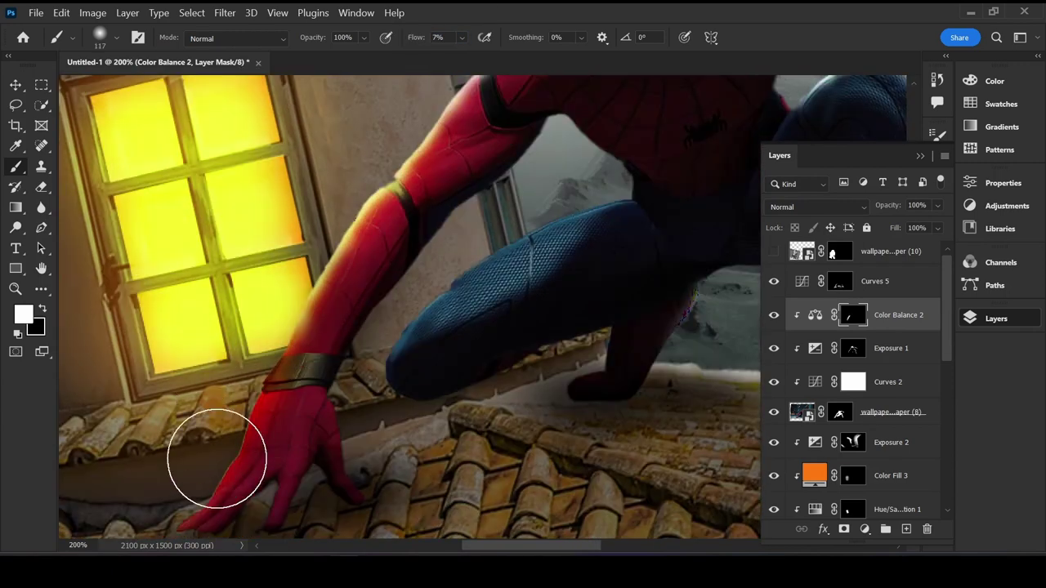
pyautogui.scroll(1, 291, 327)
# Step: Tone down the warm glow on Spider-Man's thigh with a smaller black brush
pyautogui.hotkey('ctrl', '0')
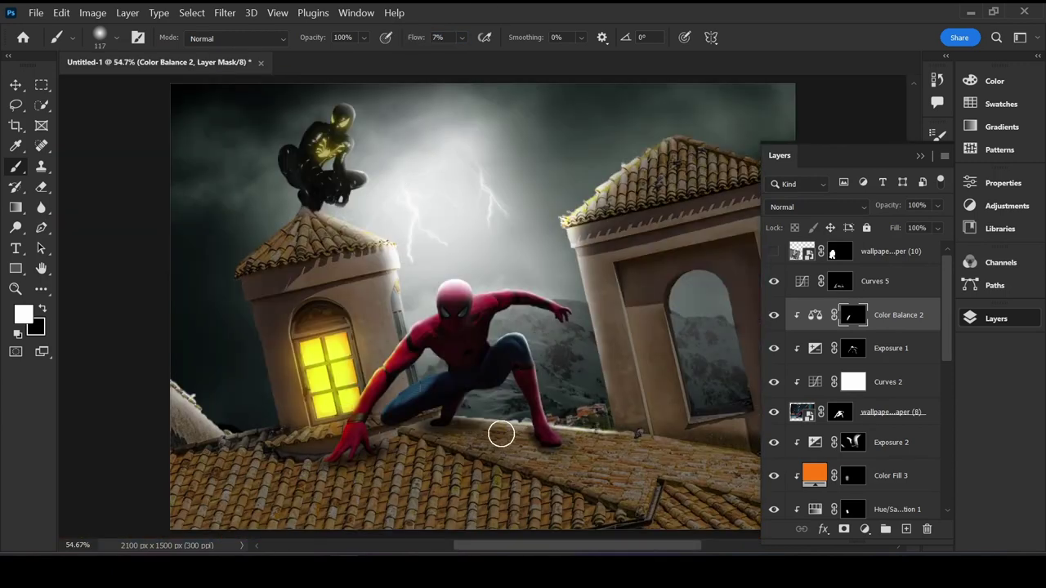
pyautogui.moveTo(384, 401); pyautogui.dragTo(401, 401)
pyautogui.press('[')
pyautogui.press('[')
pyautogui.press('[')
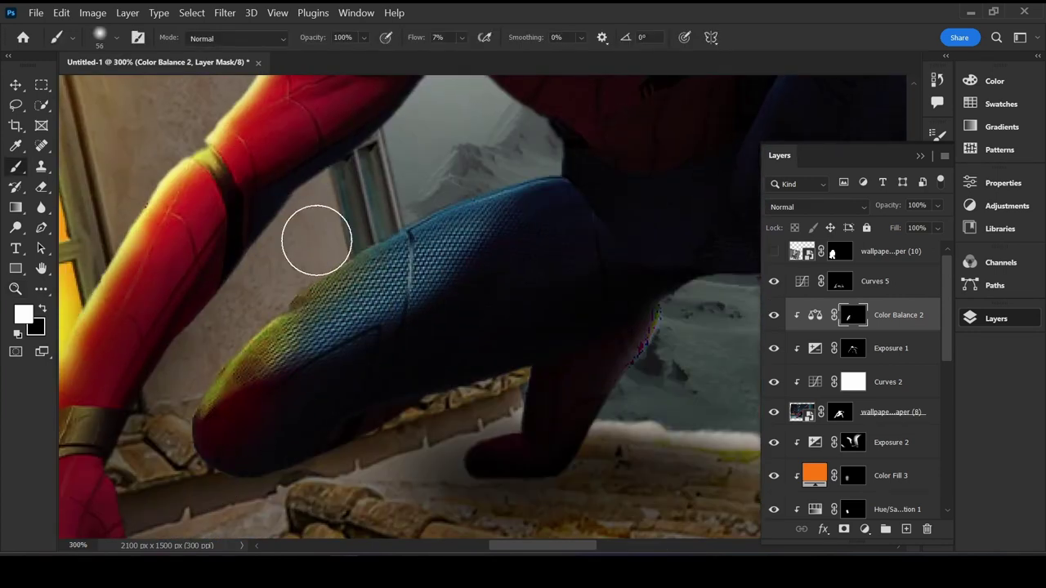
pyautogui.press('x')
pyautogui.press('z')
pyautogui.keyDown('alt'); pyautogui.click(291, 466); pyautogui.keyUp('alt')
pyautogui.click(395, 410)
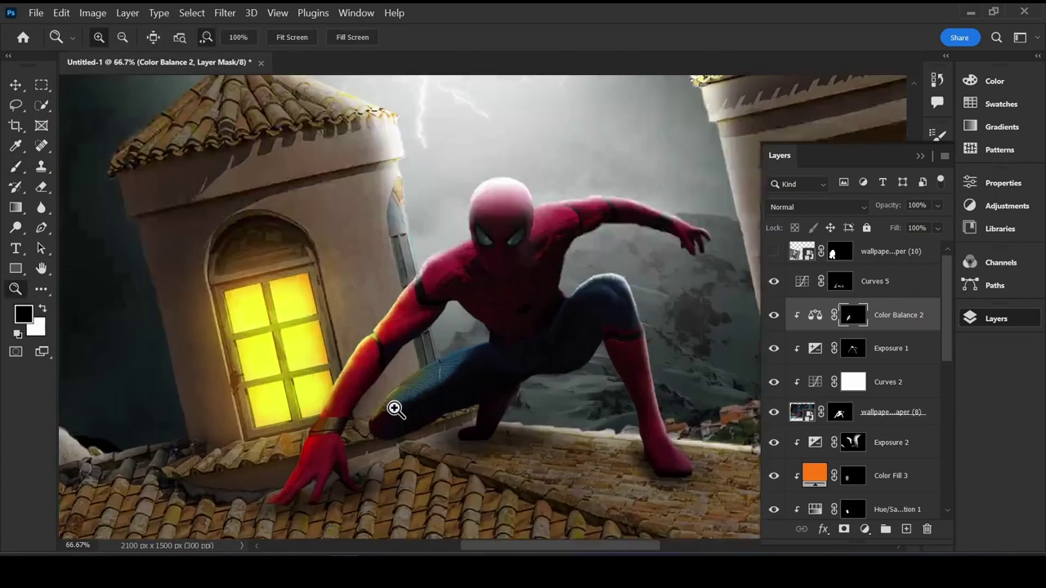
pyautogui.press('b')
pyautogui.press('x')
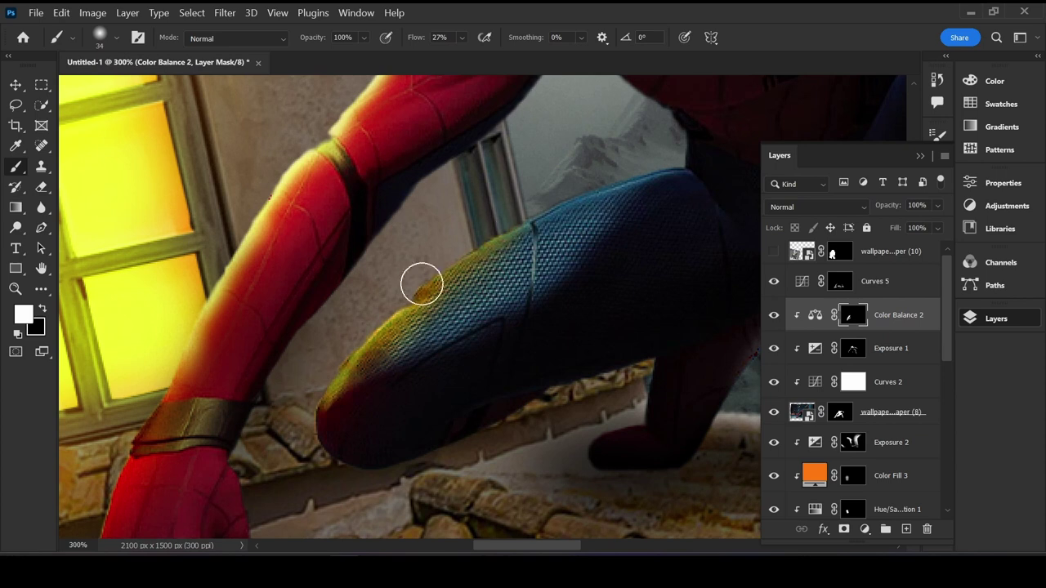
pyautogui.moveTo(465, 335); pyautogui.dragTo(363, 422)
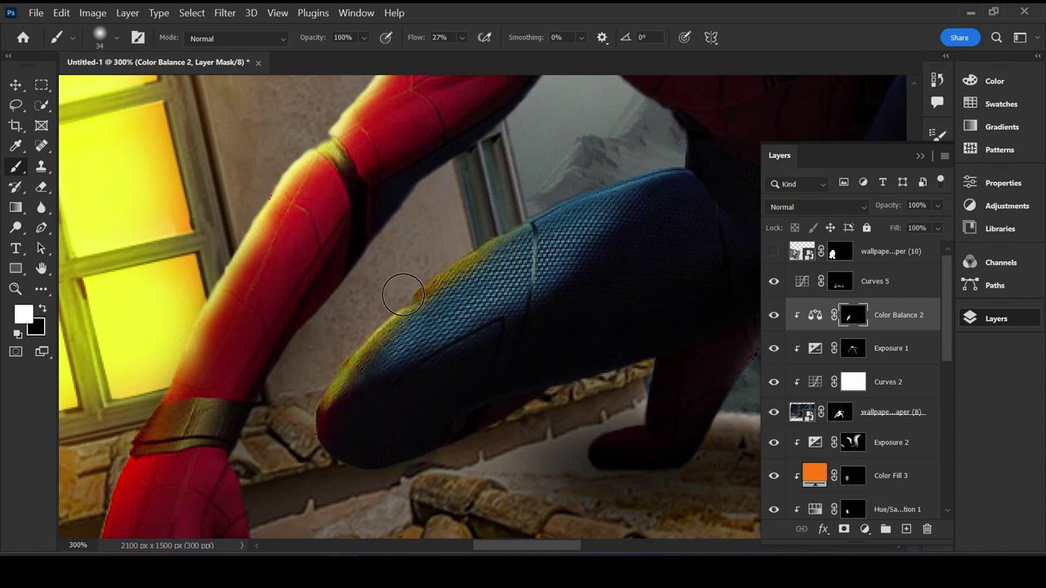
pyautogui.hotkey('ctrl', '0')
pyautogui.click(773, 252)
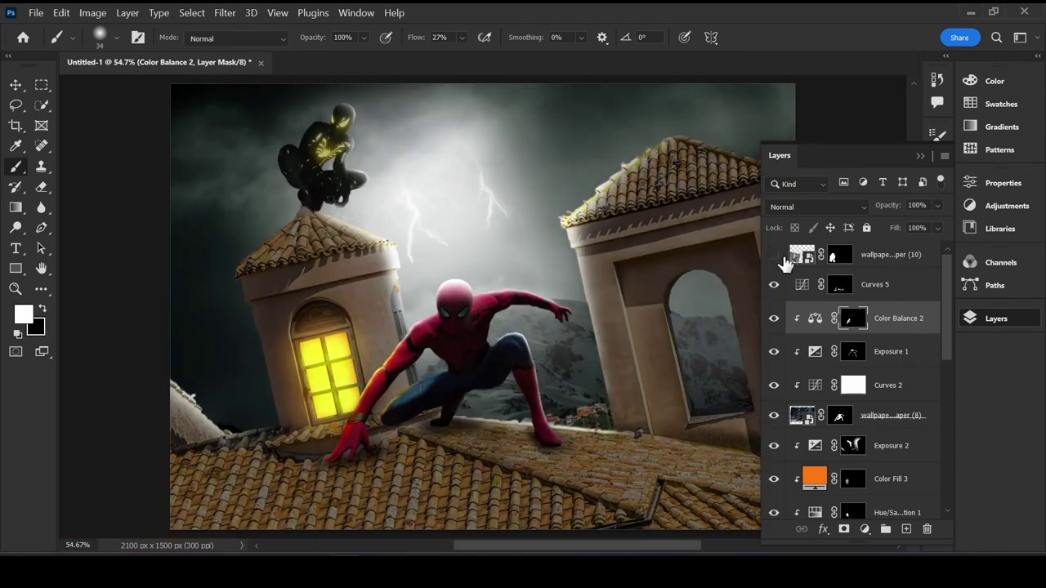
# Step: Flatten the composite into one layer and open the Camera Raw Filter
pyautogui.scroll(-5, 922, 458)
pyautogui.rightClick(940, 434)
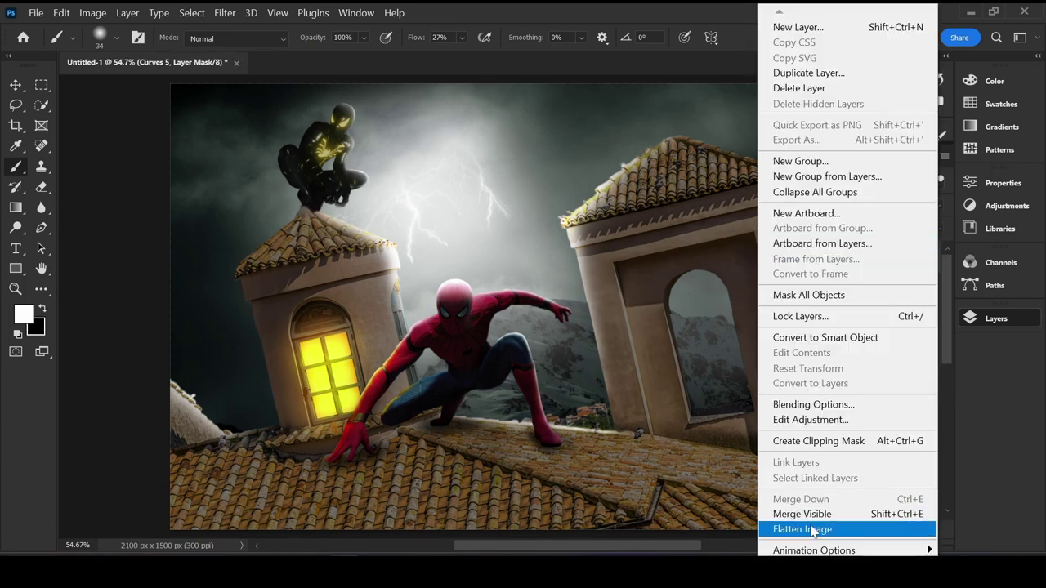
pyautogui.click(810, 530)
pyautogui.click(225, 13)
pyautogui.click(263, 98)
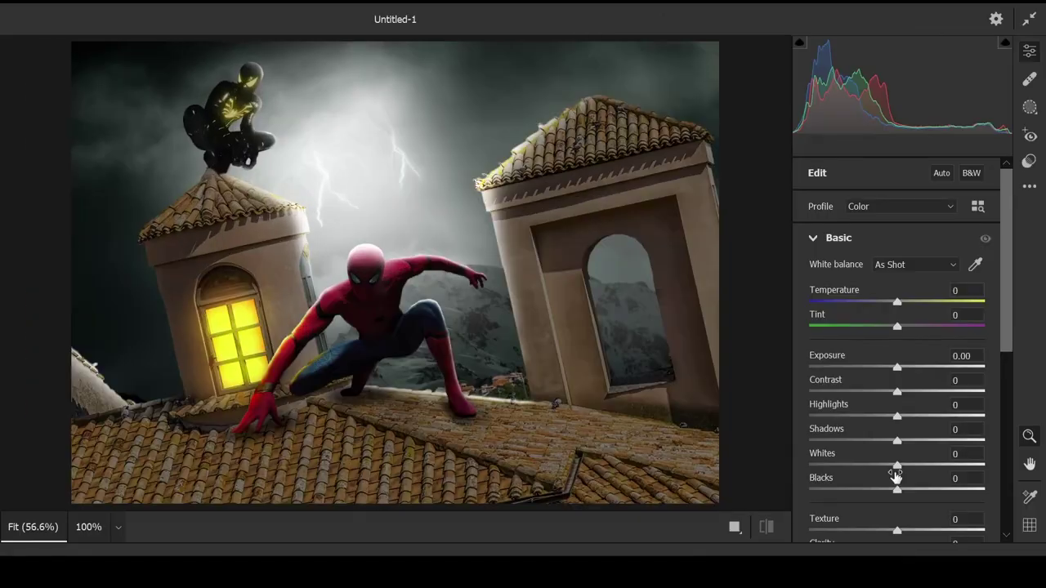
# Step: Set contrast +10, clarity +26, saturation +22, adjust vibrance and add noise reduction
pyautogui.moveTo(897, 302)
pyautogui.mouseDown()
pyautogui.moveTo(926, 302)
pyautogui.moveTo(869, 302)
pyautogui.moveTo(917, 327)
pyautogui.moveTo(904, 327)
pyautogui.mouseUp()
pyautogui.moveTo(896, 391)
pyautogui.mouseDown()
pyautogui.moveTo(933, 392)
pyautogui.moveTo(905, 391)
pyautogui.moveTo(920, 370)
pyautogui.mouseUp()
pyautogui.scroll(-3, 1001, 338)
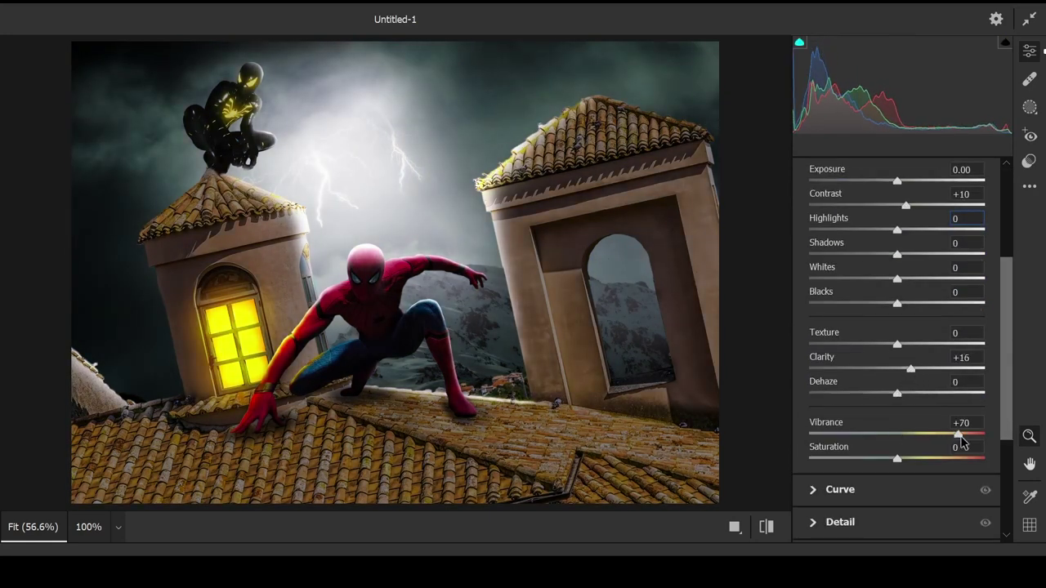
pyautogui.moveTo(959, 434); pyautogui.dragTo(941, 434)
pyautogui.moveTo(896, 459)
pyautogui.mouseDown()
pyautogui.moveTo(936, 458)
pyautogui.moveTo(932, 442)
pyautogui.mouseUp()
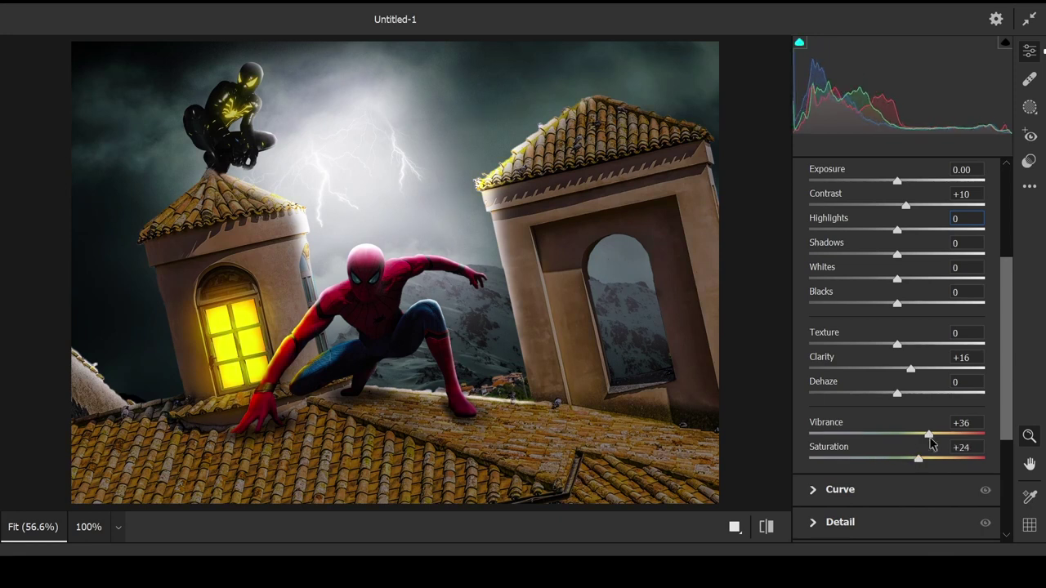
pyautogui.moveTo(911, 369); pyautogui.dragTo(921, 369)
pyautogui.moveTo(921, 458); pyautogui.dragTo(917, 458)
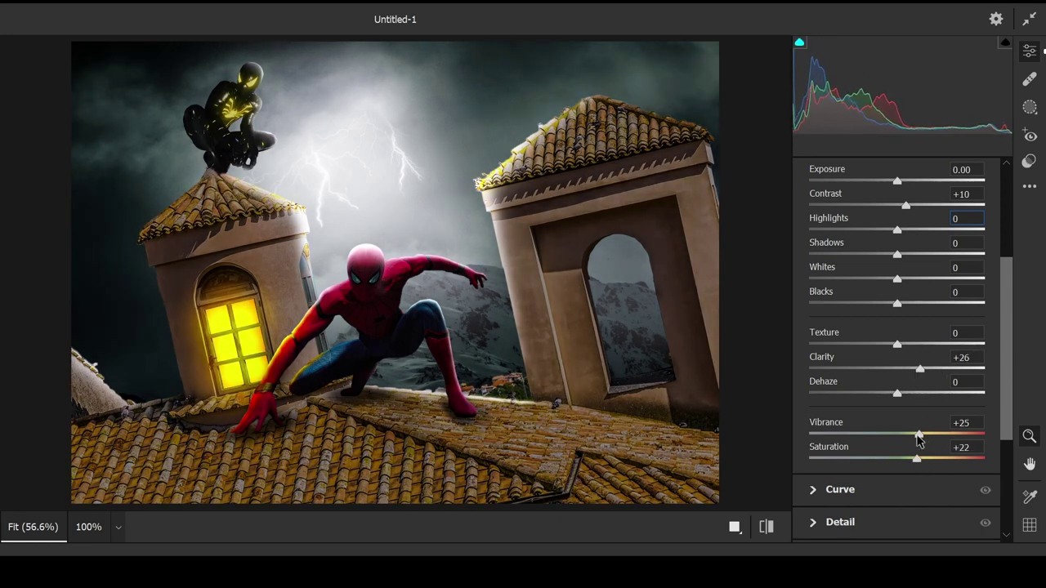
pyautogui.click(921, 528)
pyautogui.click(922, 374)
# Step: Fine-tune noise reduction, then use the Color Grading wheels to shift the midtones and warm the shadows
pyautogui.moveTo(922, 378); pyautogui.dragTo(931, 377)
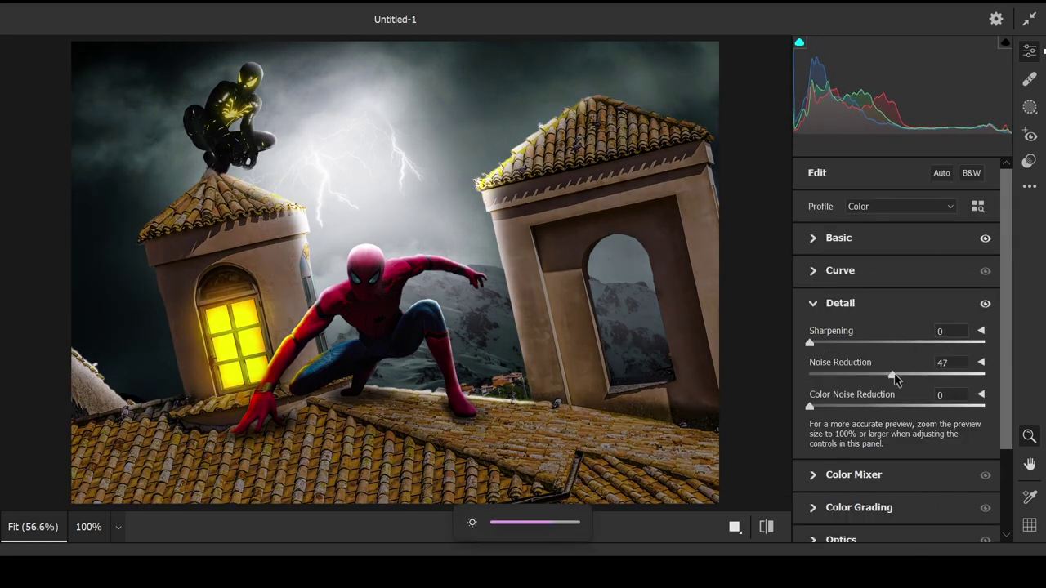
pyautogui.click(859, 508)
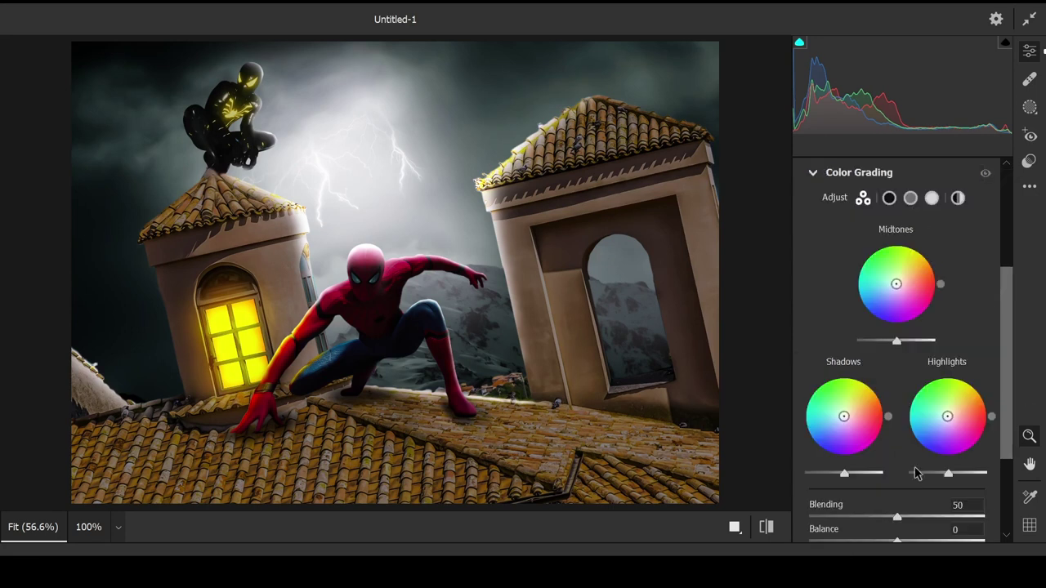
pyautogui.moveTo(944, 279); pyautogui.dragTo(873, 330)
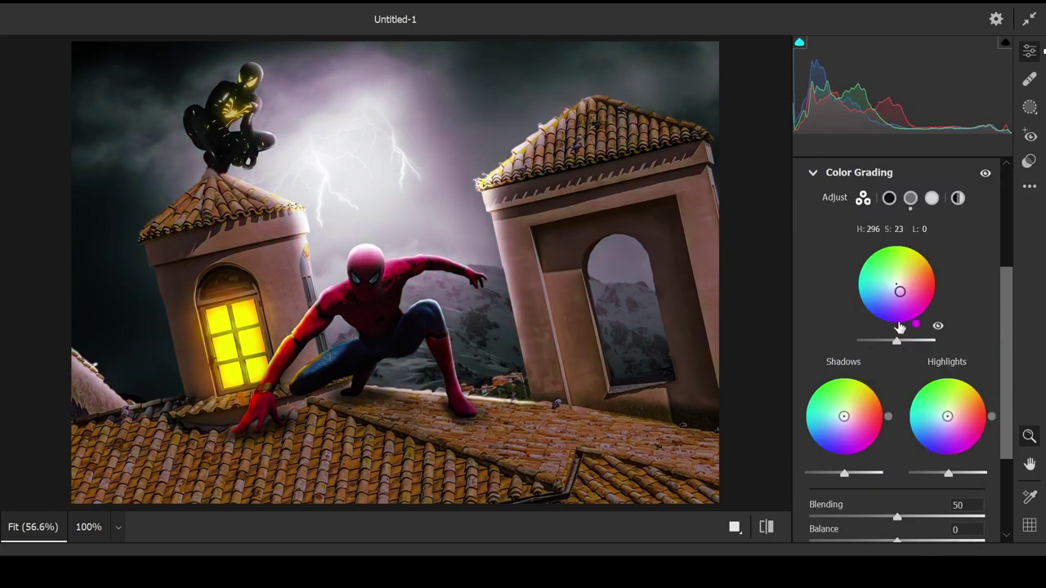
pyautogui.moveTo(875, 323)
pyautogui.mouseDown()
pyautogui.moveTo(834, 298)
pyautogui.moveTo(931, 260)
pyautogui.mouseUp()
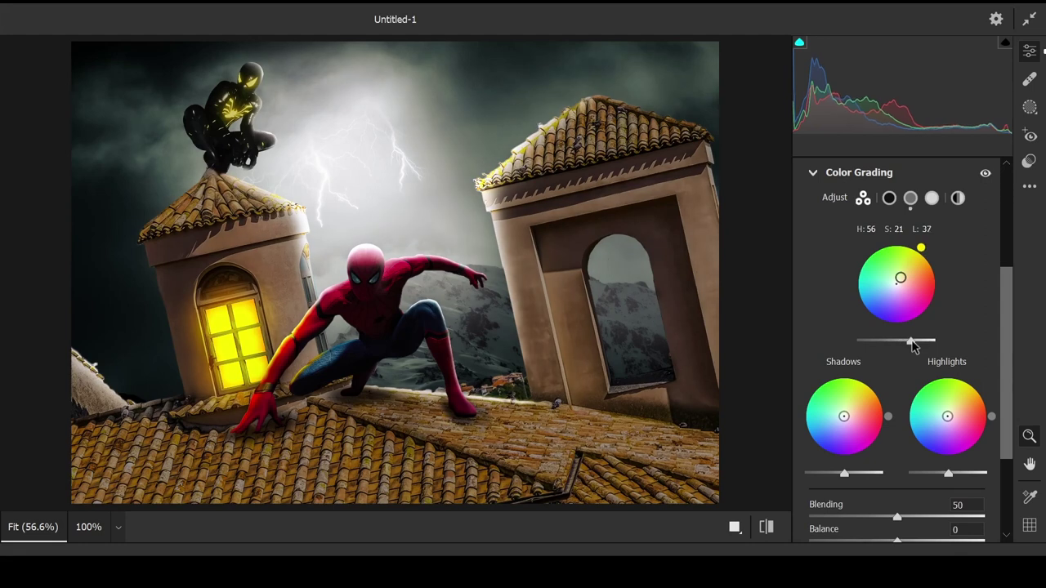
pyautogui.moveTo(887, 416); pyautogui.dragTo(887, 406)
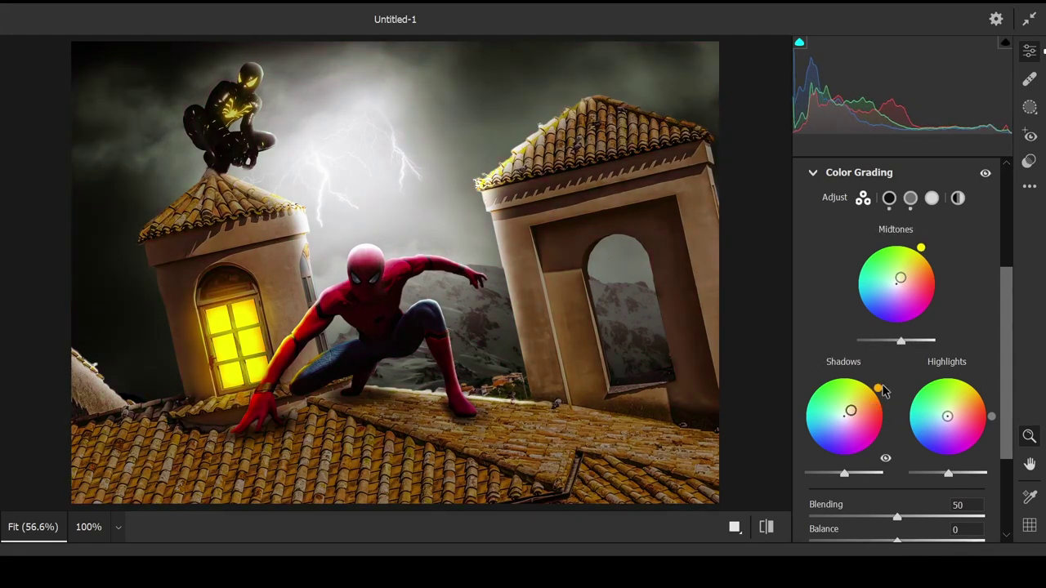